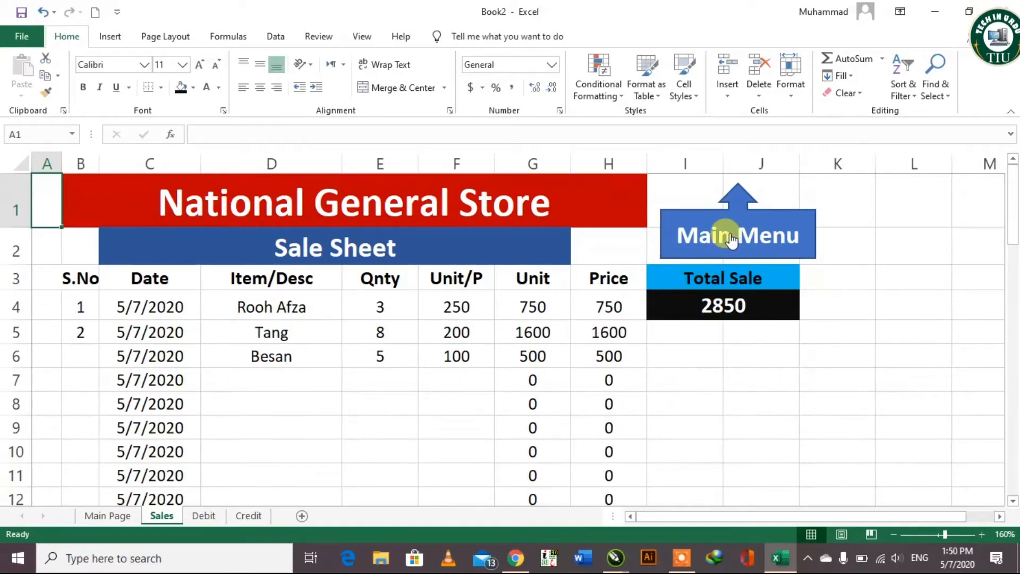
Follow the links between the main page and the Sales, Debit and Credit sheets to review the finished workbook.
left_click(723, 234)
left_click(321, 465)
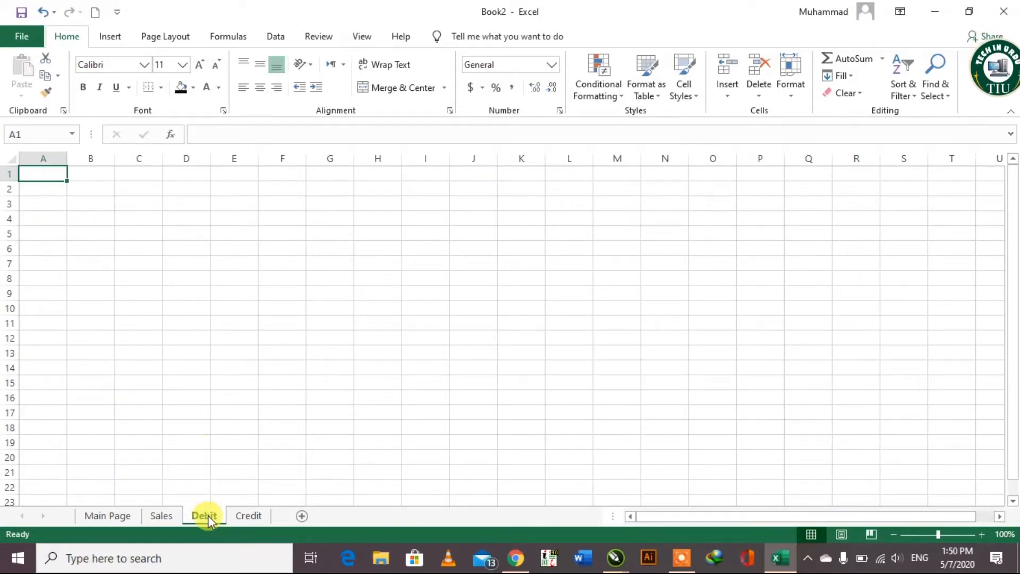
left_click(126, 514)
left_click(471, 470)
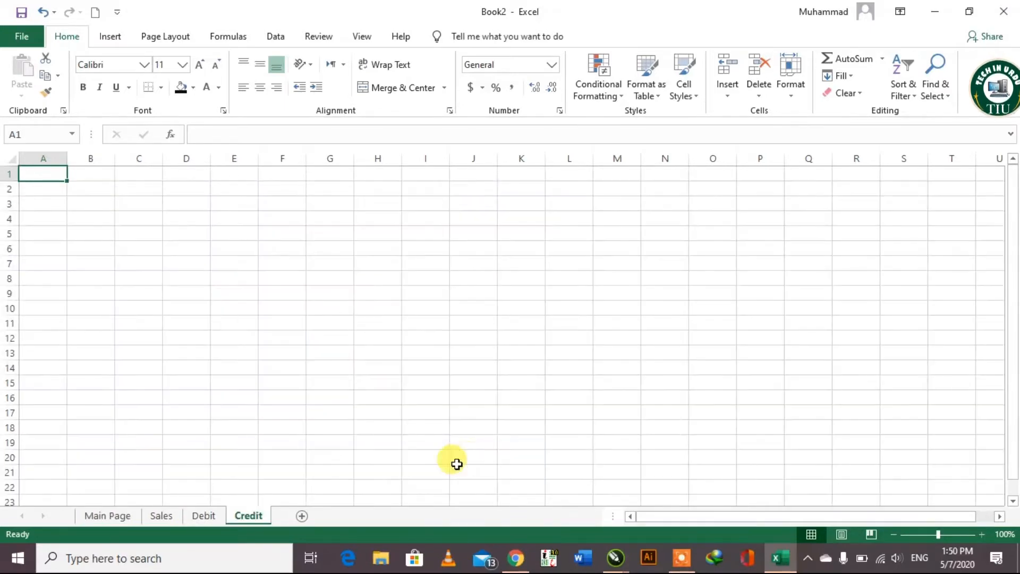
left_click(127, 516)
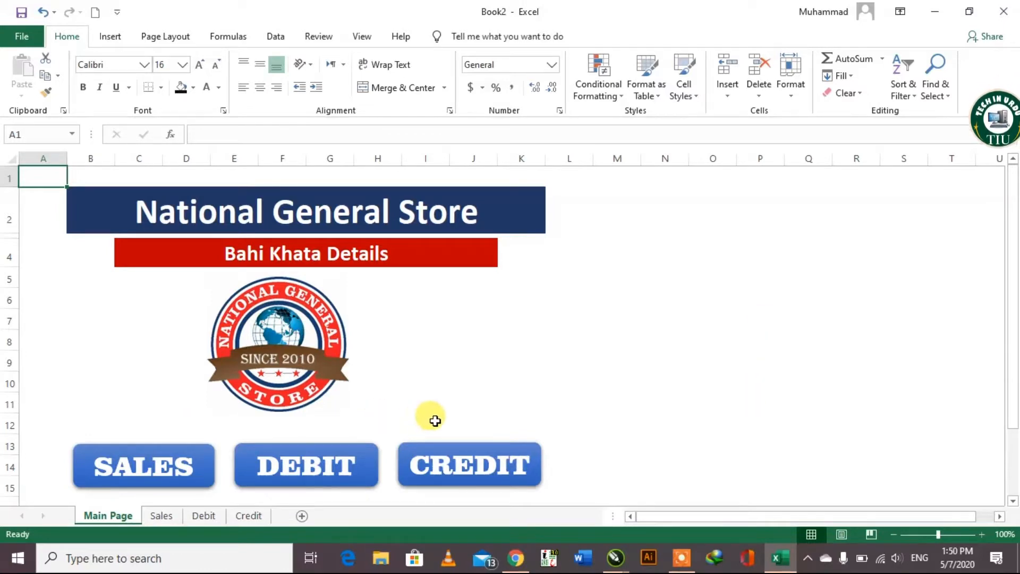
left_click(141, 457)
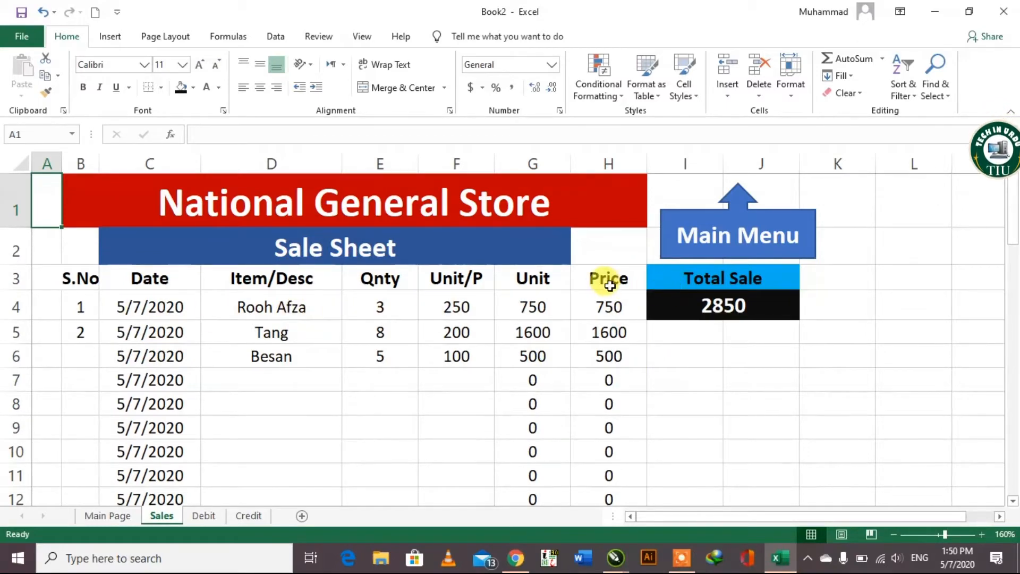
left_click(712, 234)
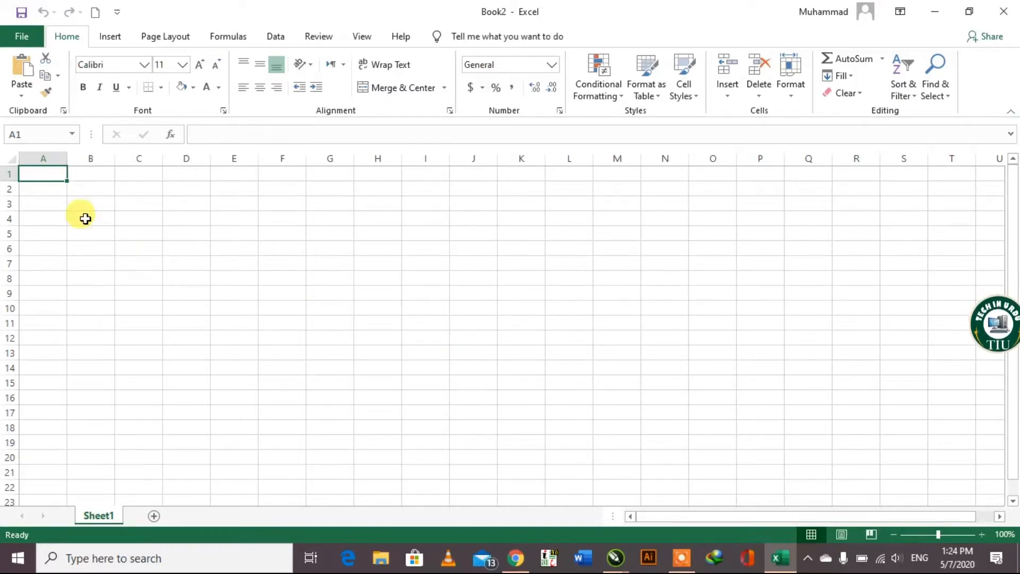
Set the font size of the entire blank sheet to 16.
left_click(12, 159)
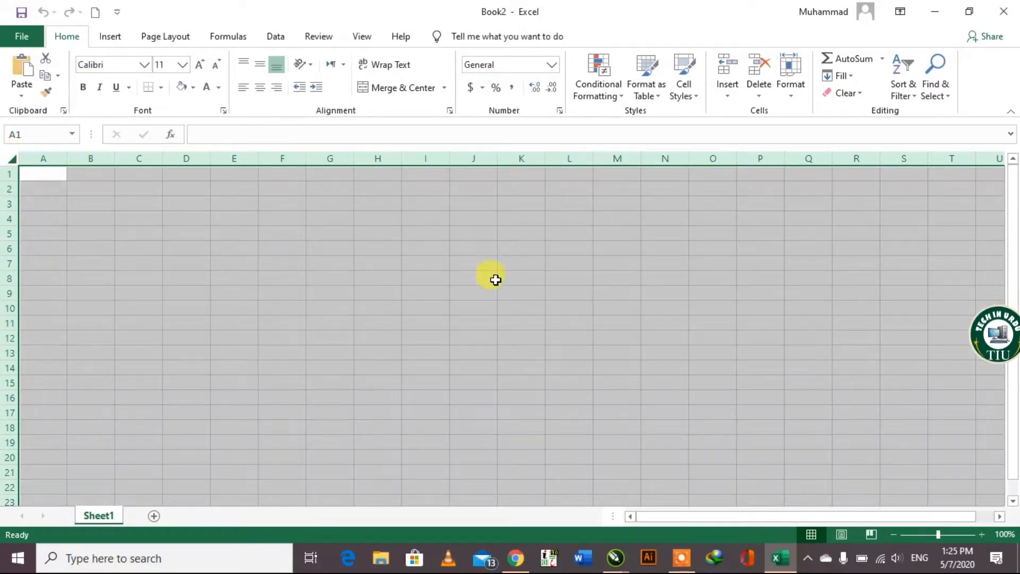
left_click(201, 66)
left_click(200, 66)
left_click(201, 65)
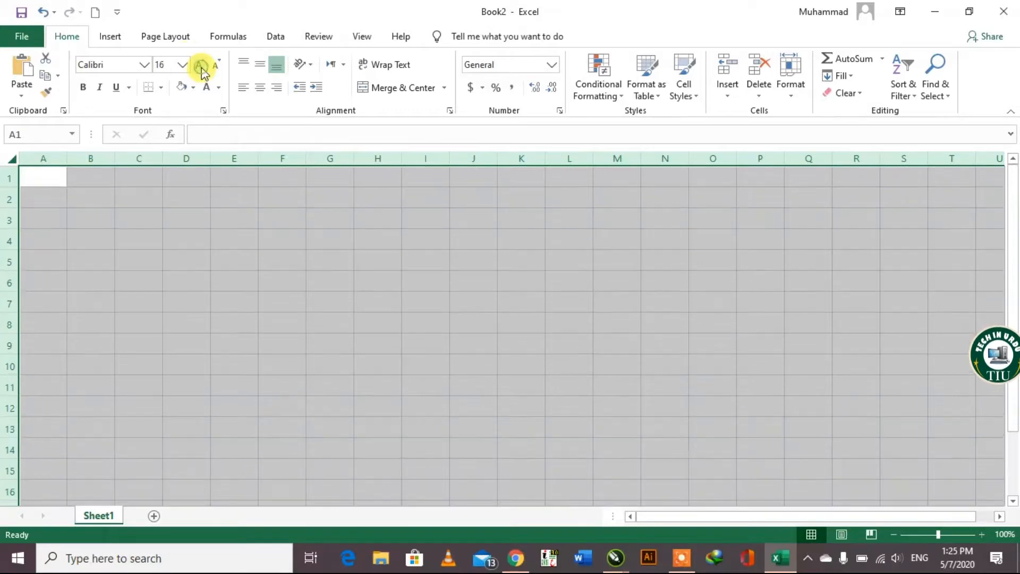
left_click(397, 259)
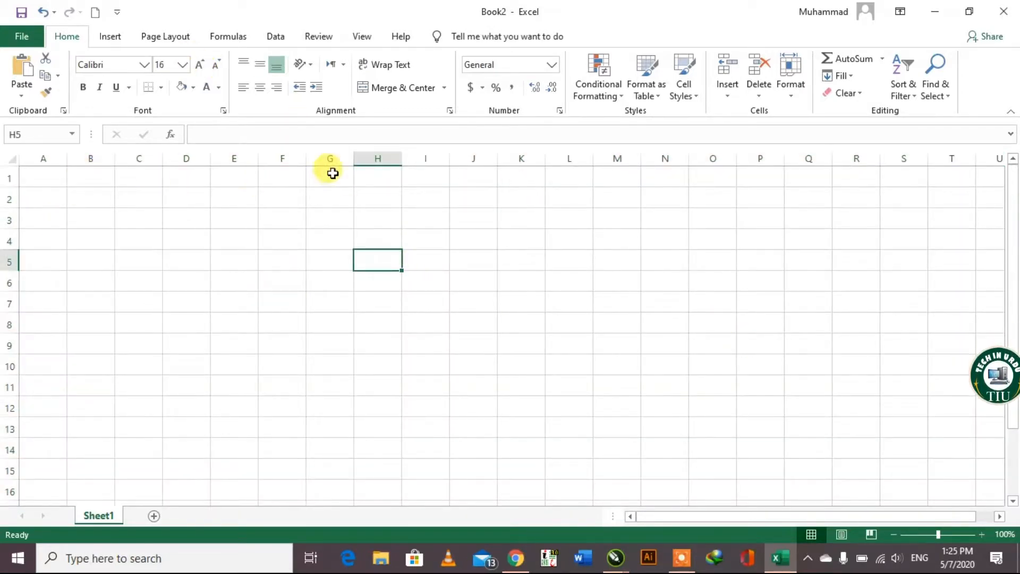
Merge and center cells B2:K2 and enter the title "National General Store".
mouse_move(92, 195)
left_mouse_down()
mouse_move(378, 209)
mouse_move(506, 203)
left_mouse_up()
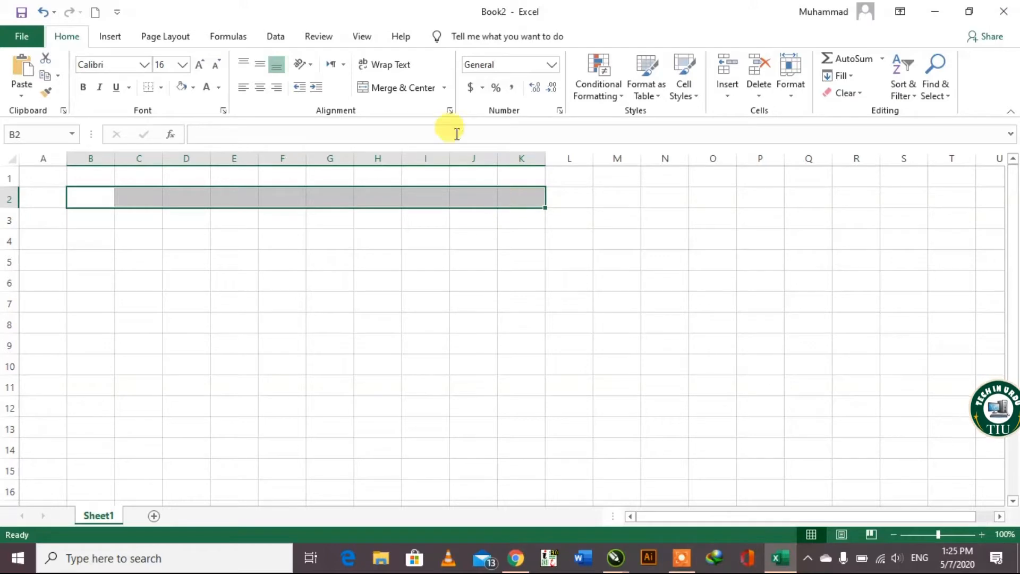
left_click(386, 89)
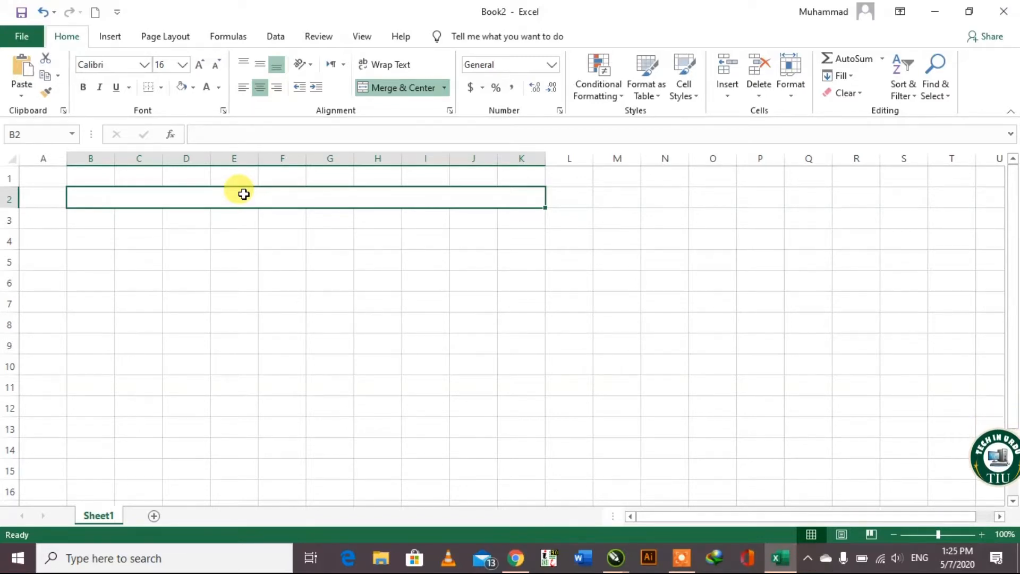
type("Na")
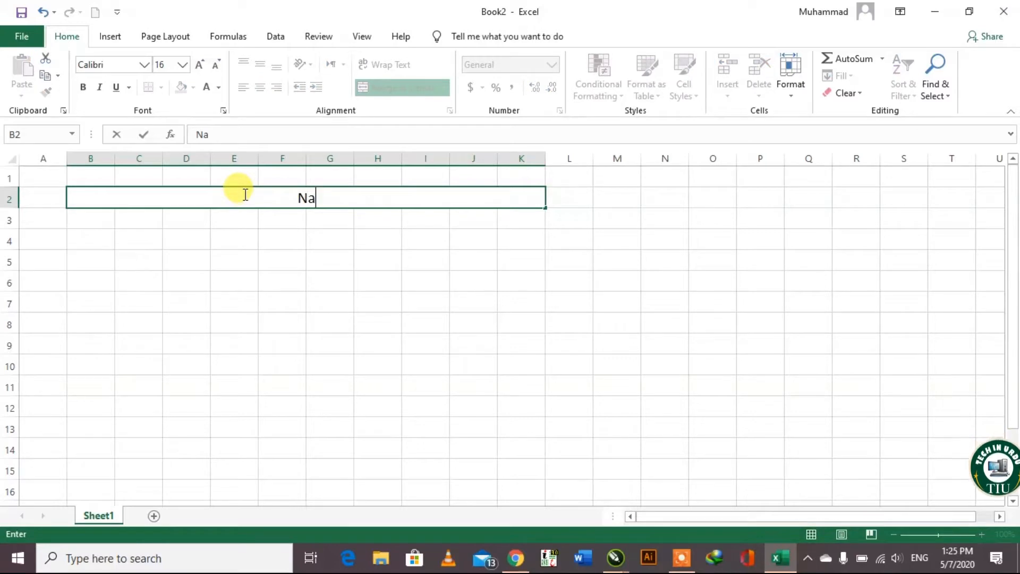
type("tional ")
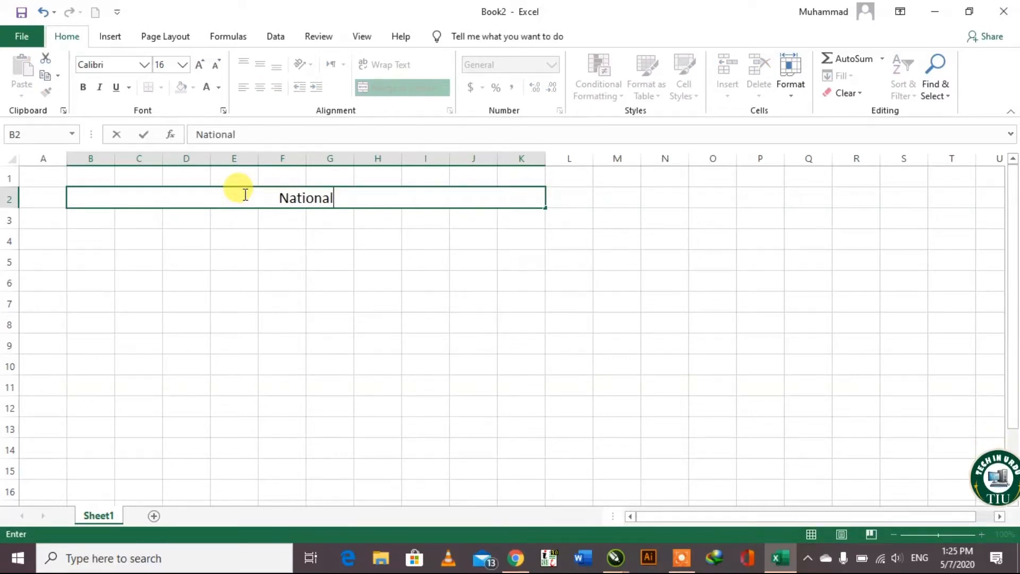
type("Gener")
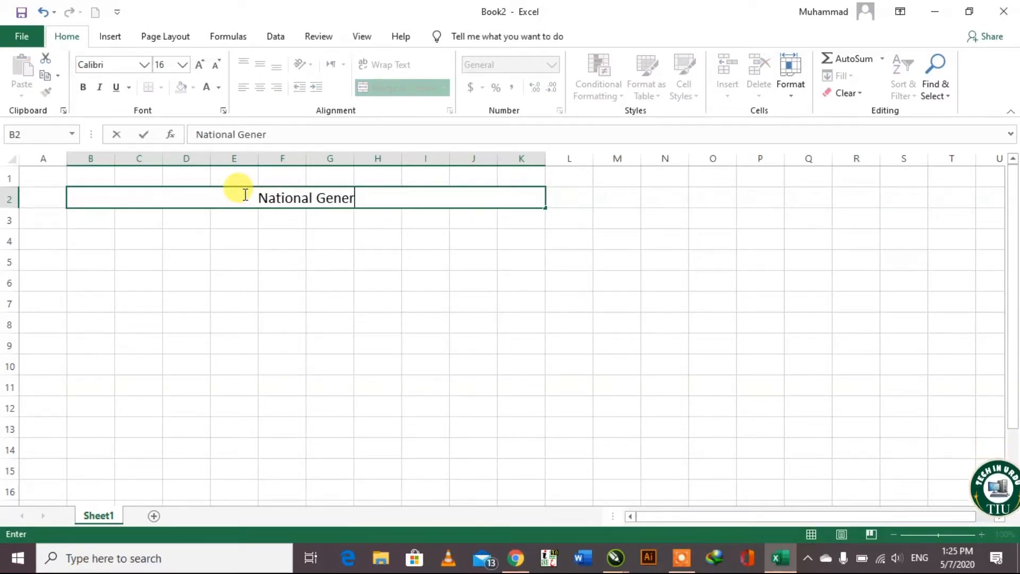
type("al Store")
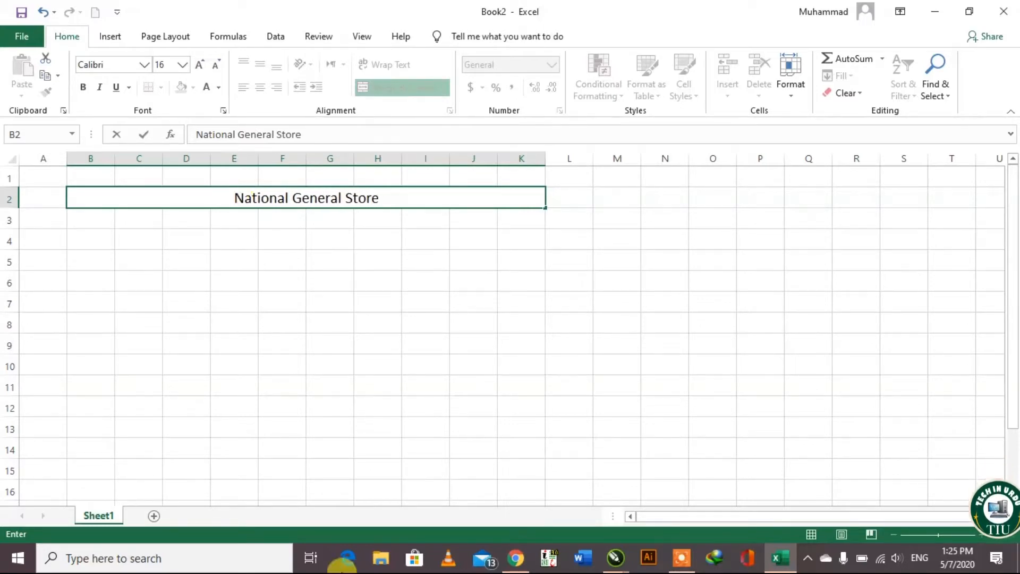
left_click(280, 252)
Give the merged title cell in row 2 a dark blue fill and white text.
left_click(265, 198)
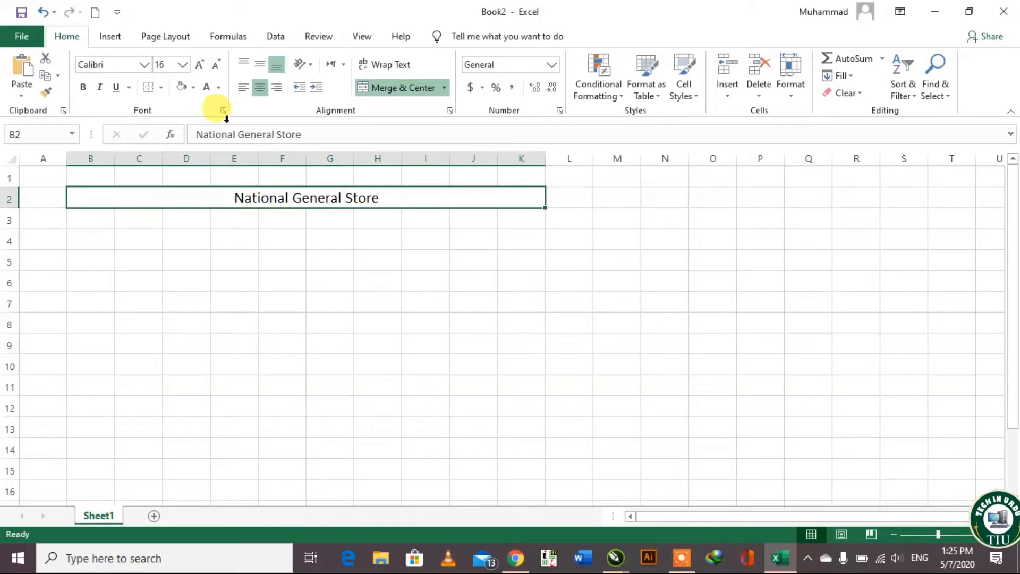
left_click(193, 88)
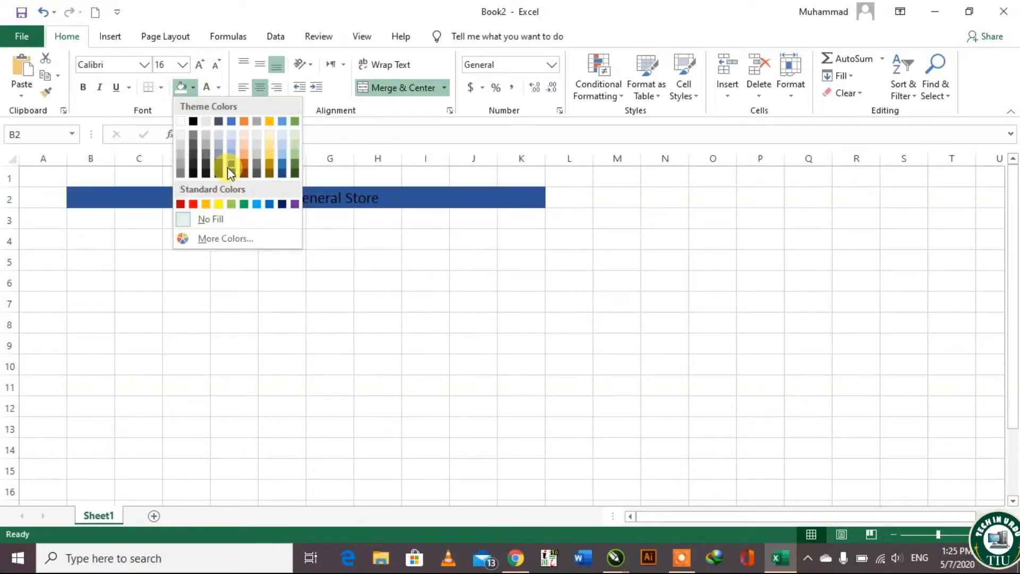
left_click(229, 173)
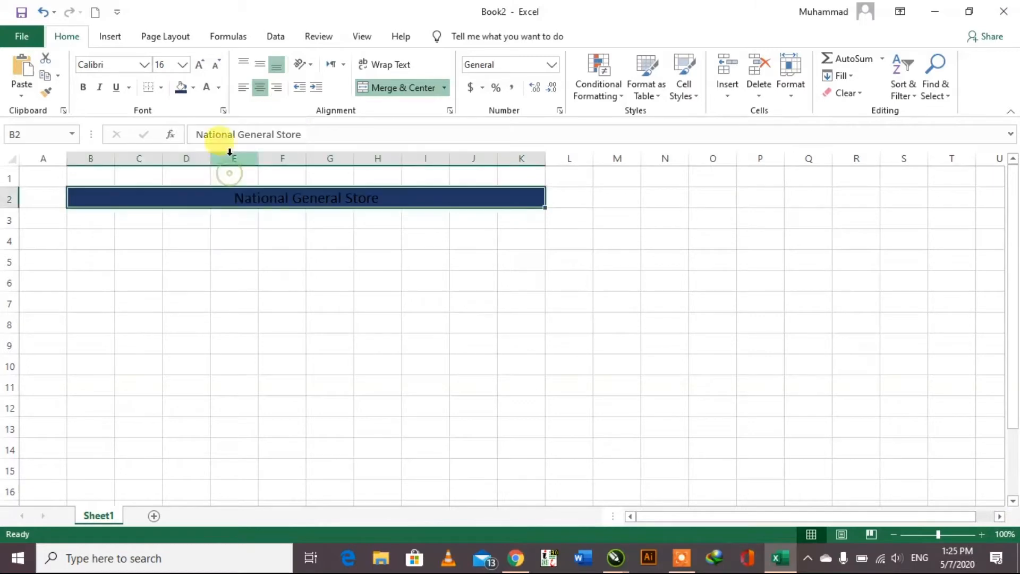
left_click(218, 88)
left_click(206, 138)
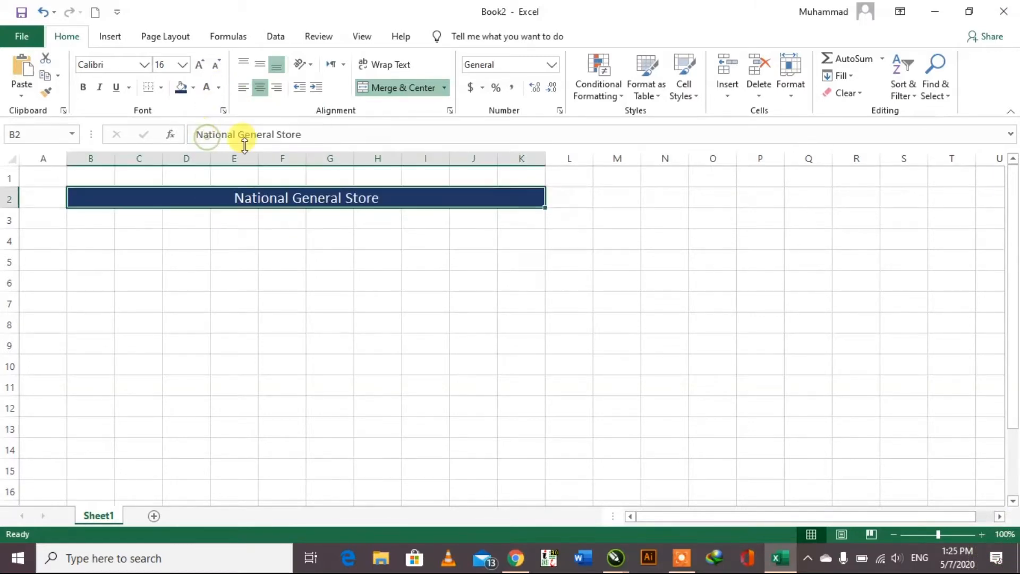
Enlarge the "National General Store" title to font size 36 and make it bold.
left_click(200, 65)
left_click(199, 65)
left_click(199, 65)
left_click(200, 64)
left_click(199, 65)
left_click(199, 65)
left_click(199, 65)
left_click(198, 68)
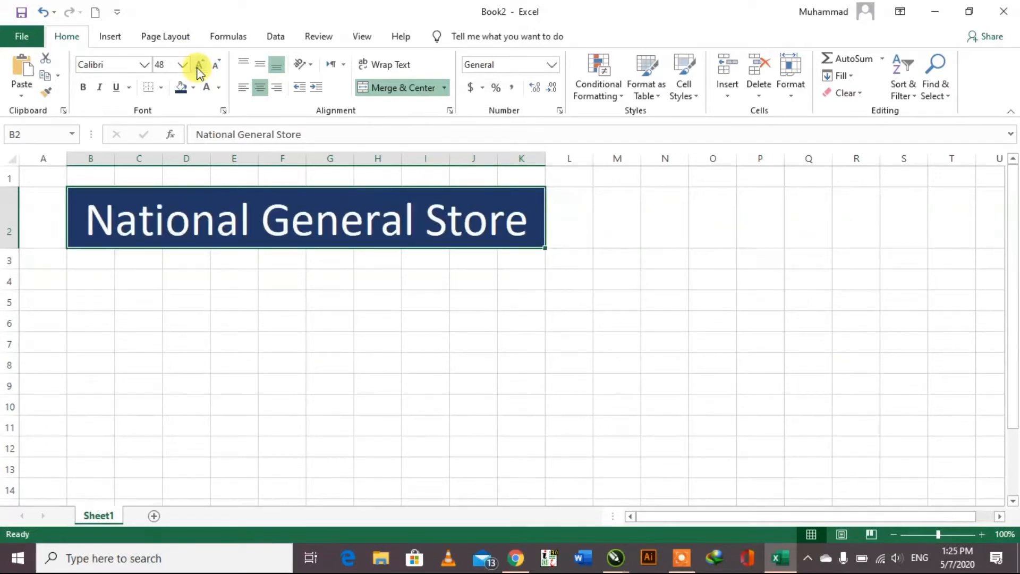
left_click(216, 73)
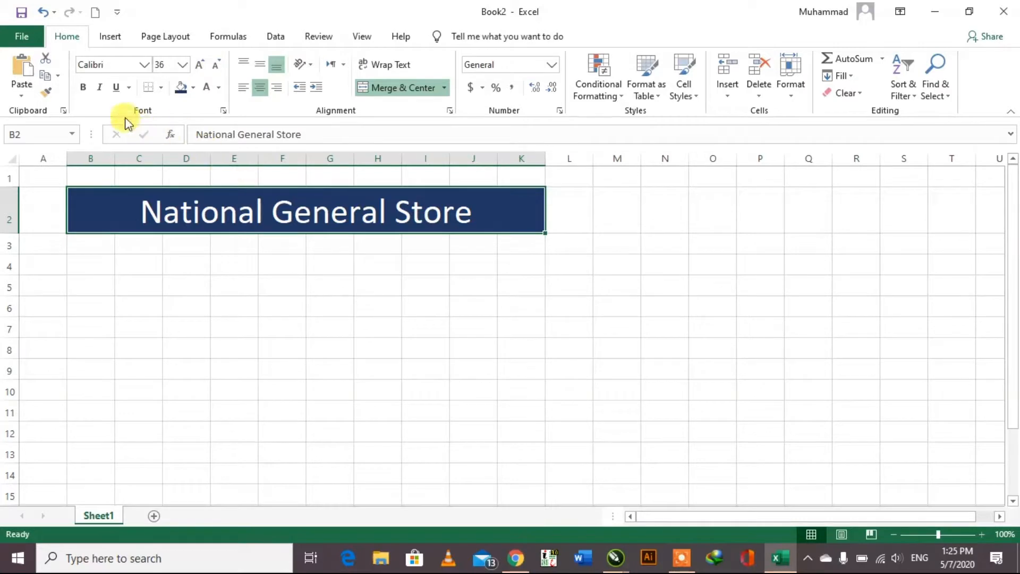
left_click(82, 90)
left_click(268, 259)
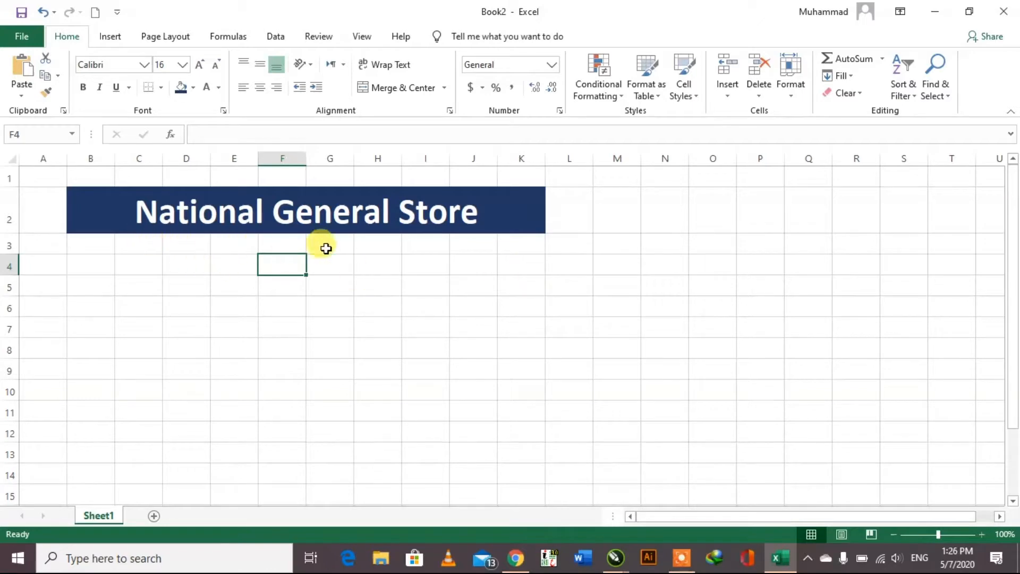
Merge and center cells C4:J4 and enter the subtitle "Bahi Khata Details".
left_click_drag(140, 266, 469, 261)
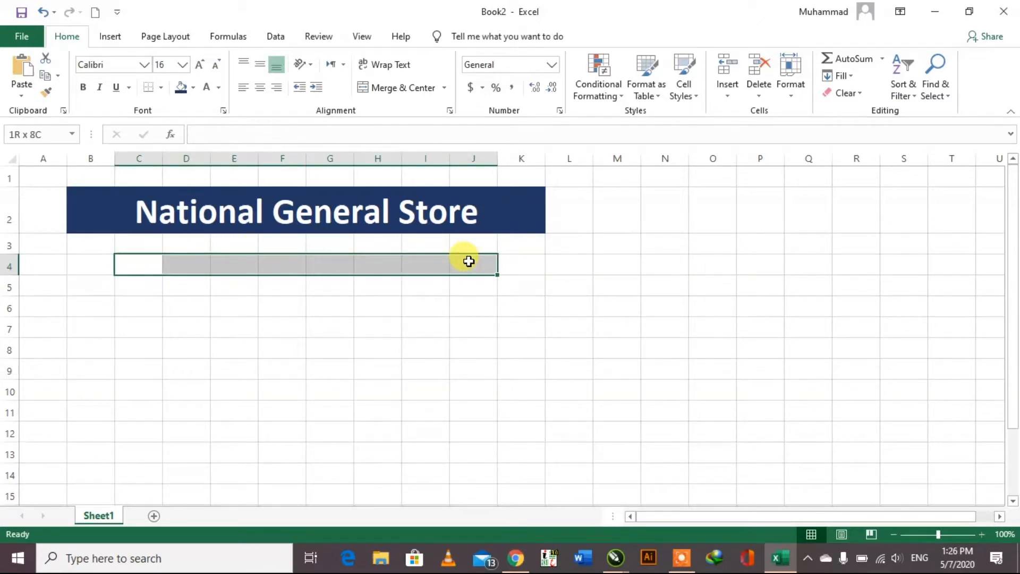
left_click(400, 87)
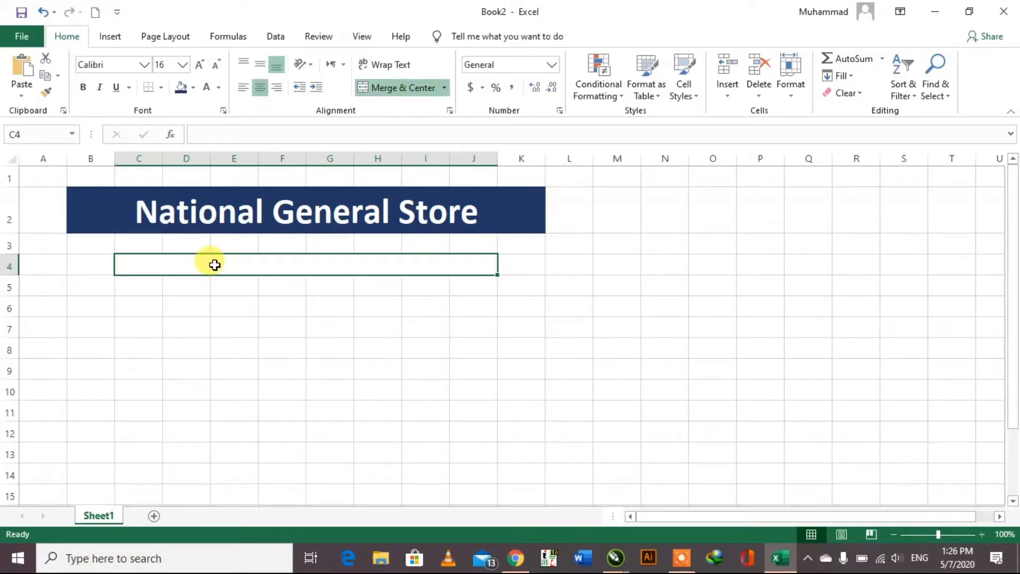
type("Bah")
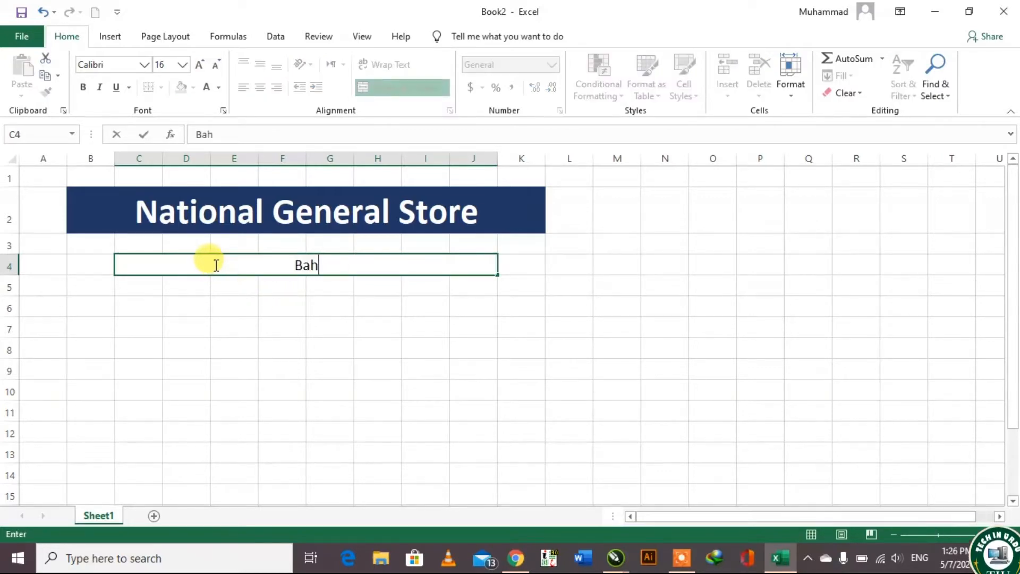
type("i Khat")
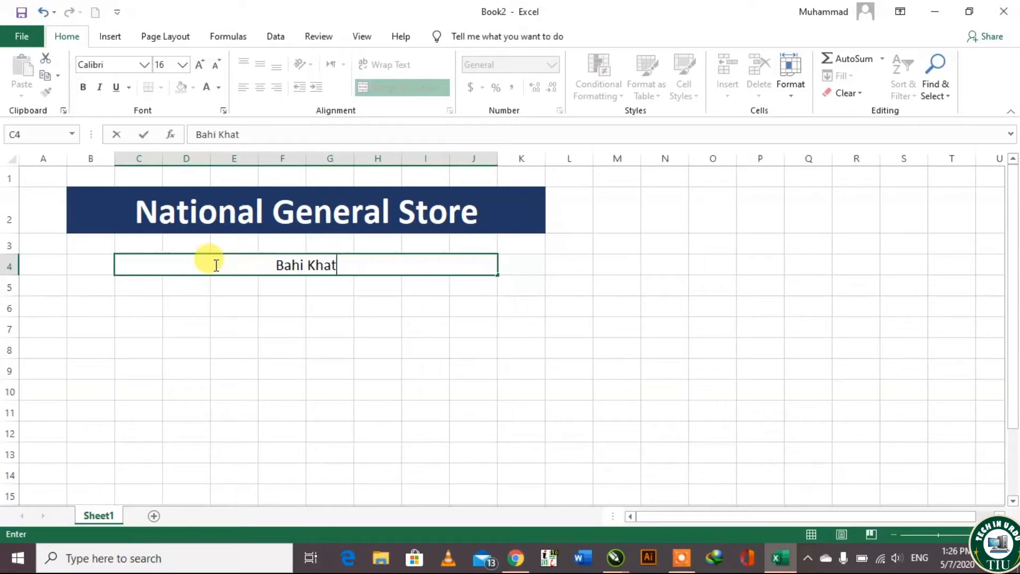
type("a Details")
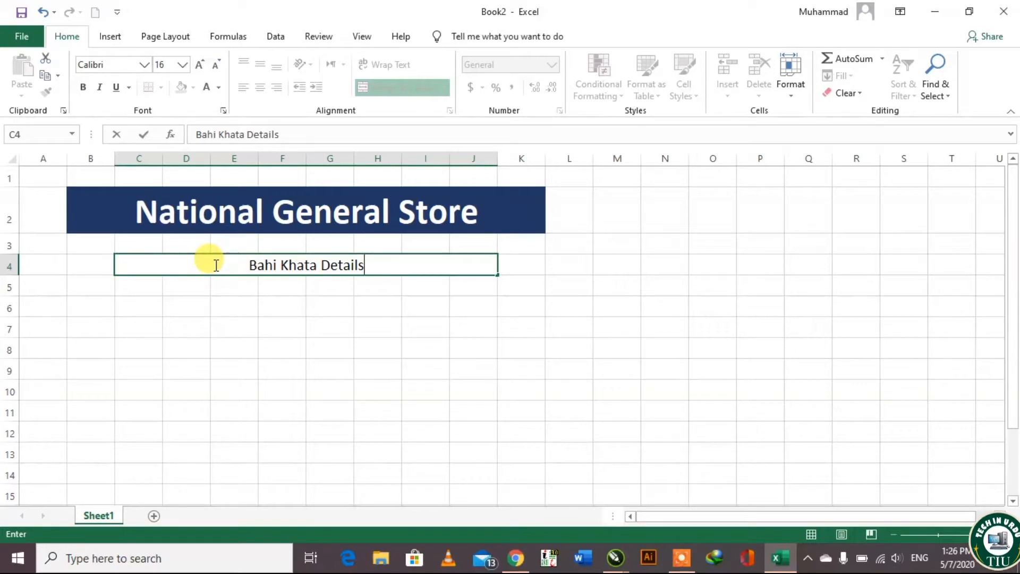
left_click(279, 308)
Give the "Bahi Khata Details" subtitle cell a dark red fill and white text.
left_click(269, 265)
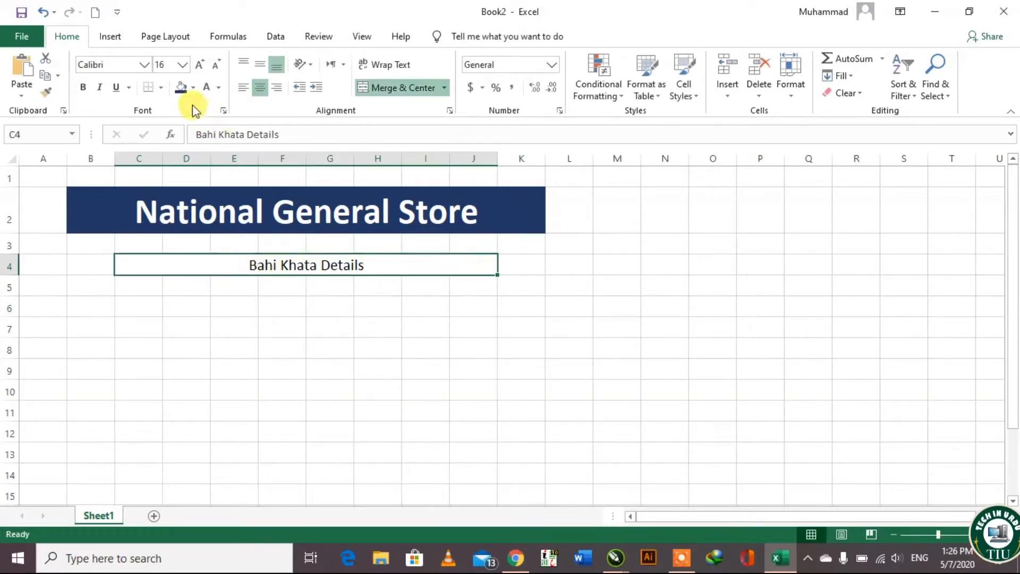
left_click(194, 89)
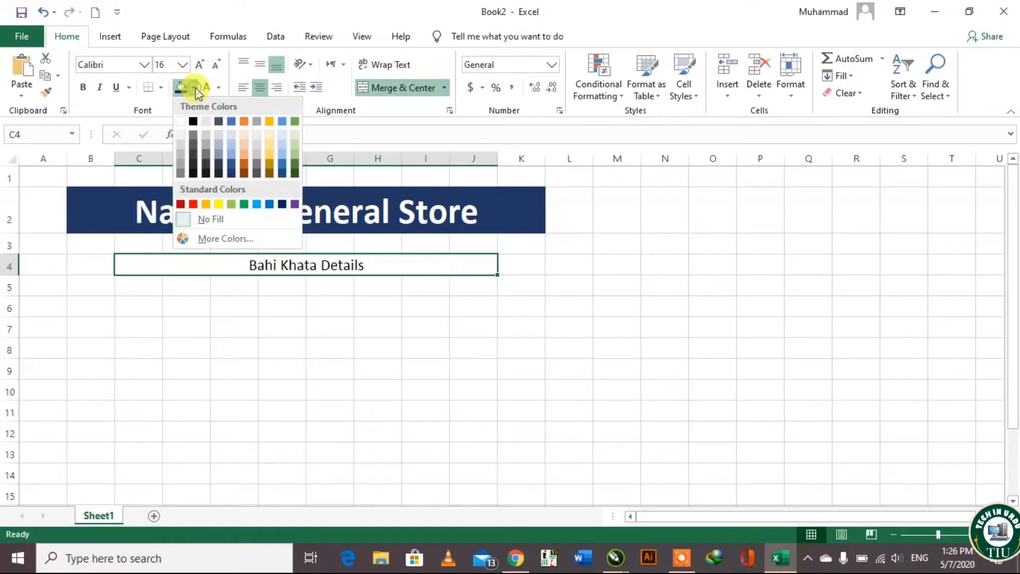
left_click(181, 204)
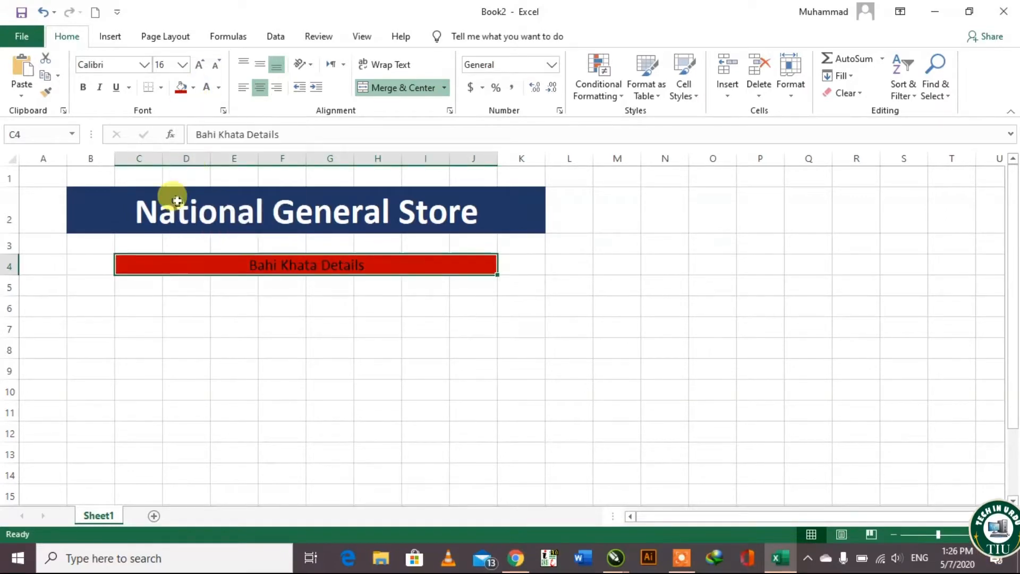
left_click(208, 91)
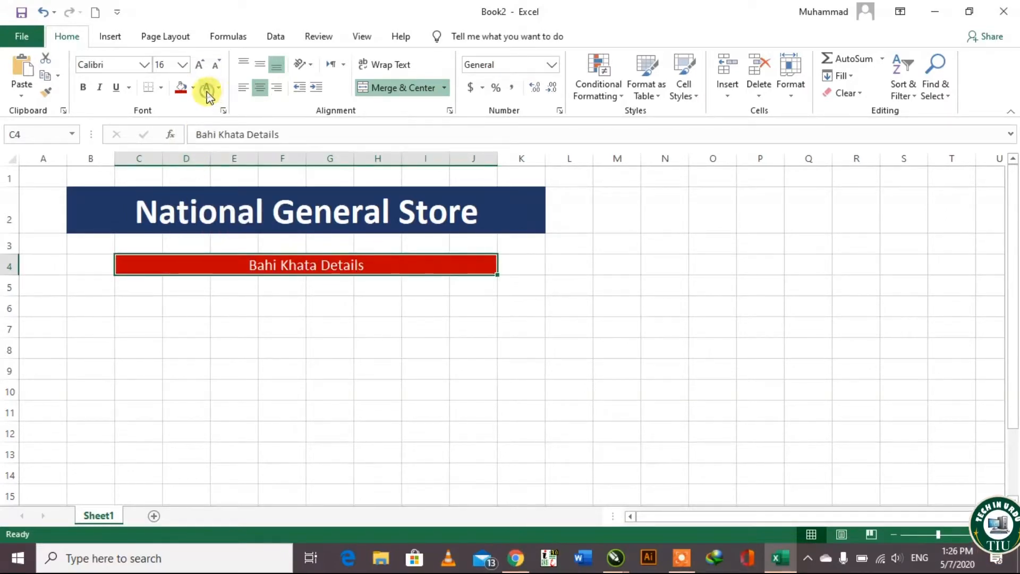
Format the subtitle in bold at font size 22 and shrink row 3 to a thin gap between the two headings.
left_click(199, 65)
left_click(199, 65)
left_click(199, 65)
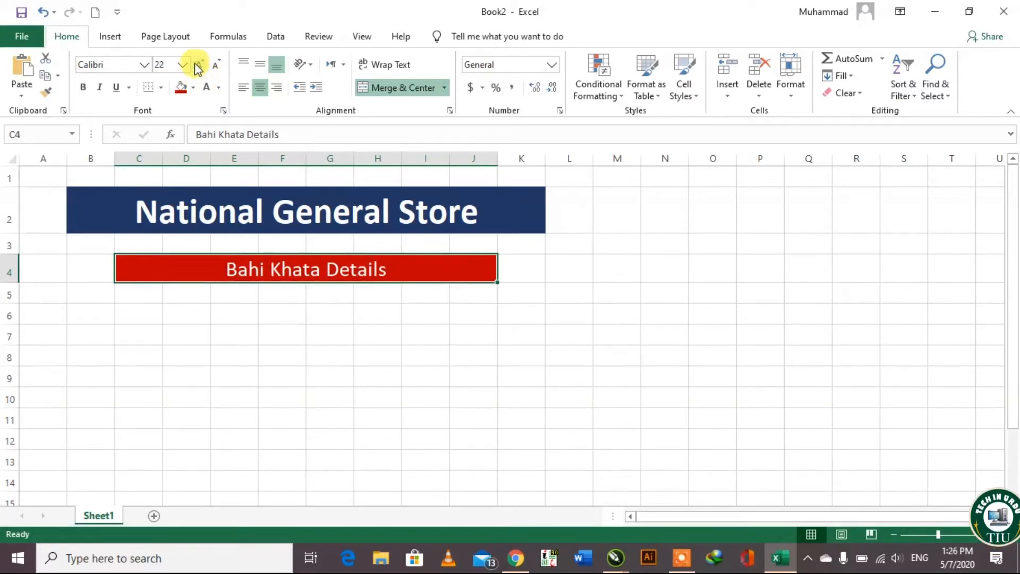
left_click(83, 86)
left_click(376, 326)
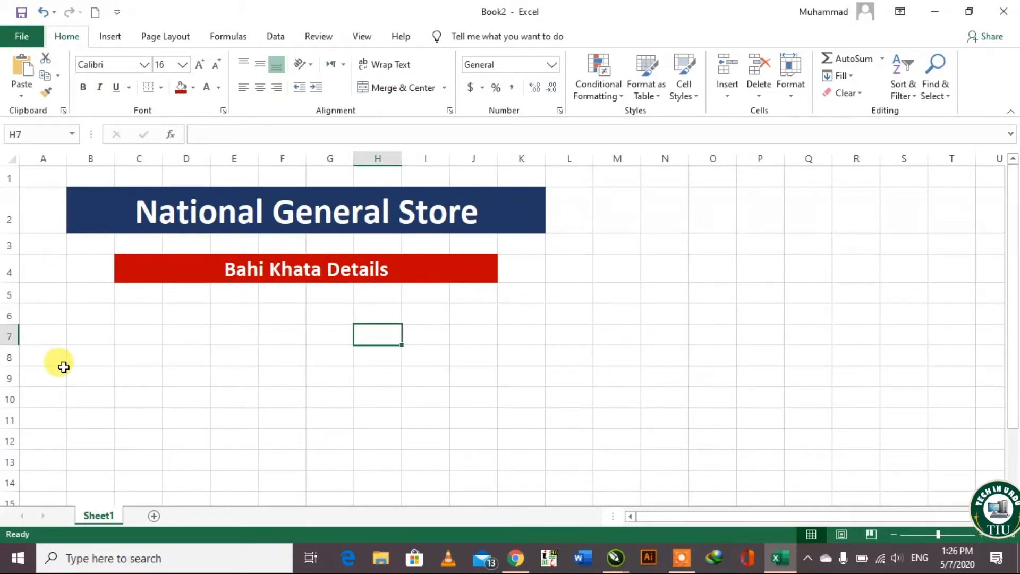
left_click_drag(13, 255, 9, 237)
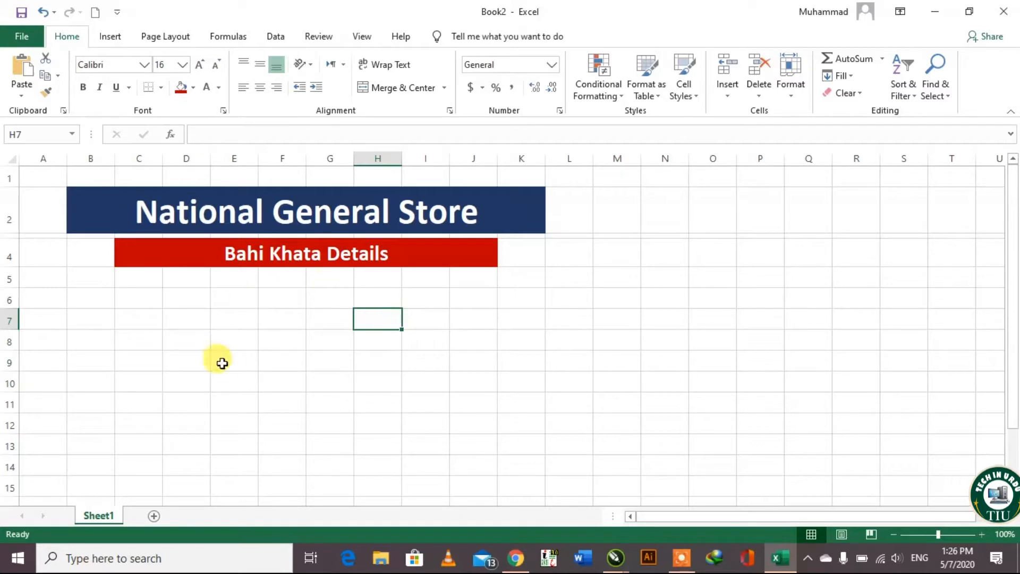
Insert the Store Logo.jpg picture from this device at cell E6.
left_click(216, 304)
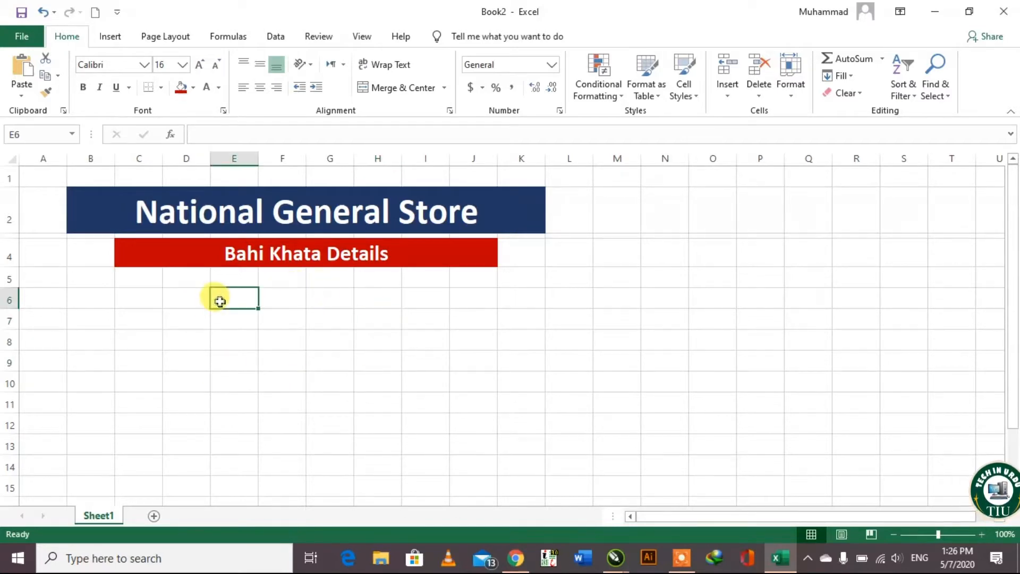
left_click(105, 38)
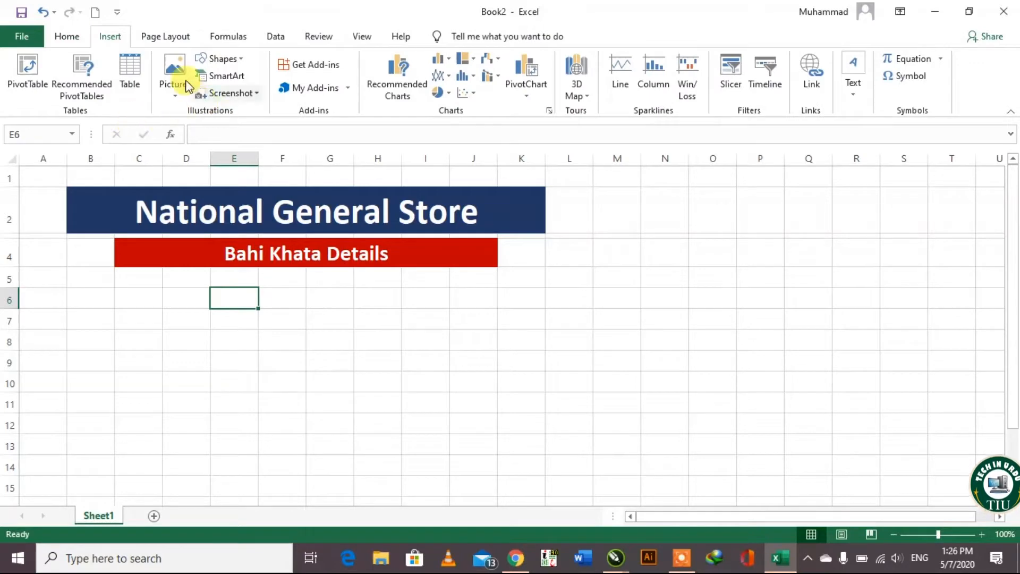
left_click(172, 64)
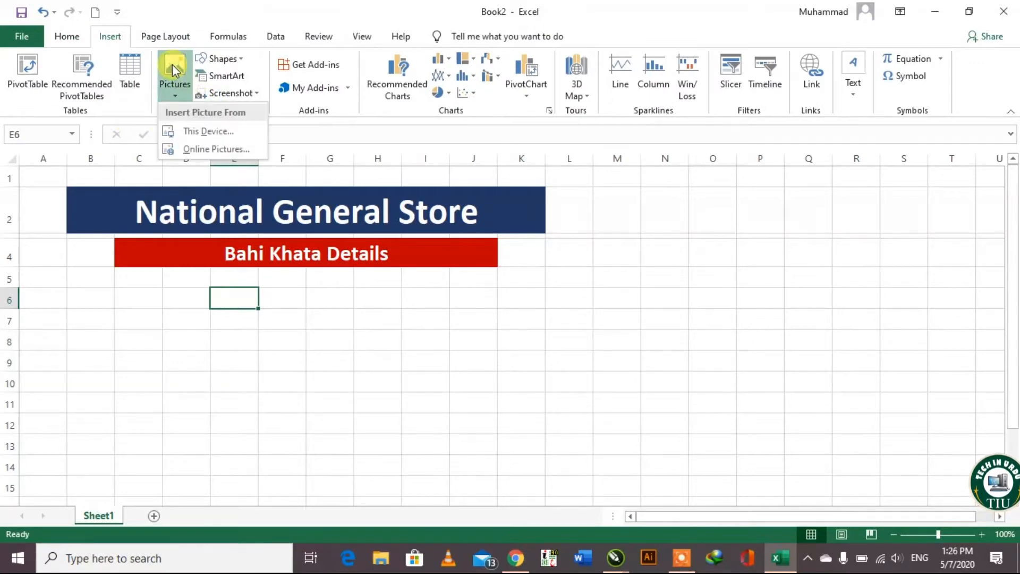
left_click(187, 134)
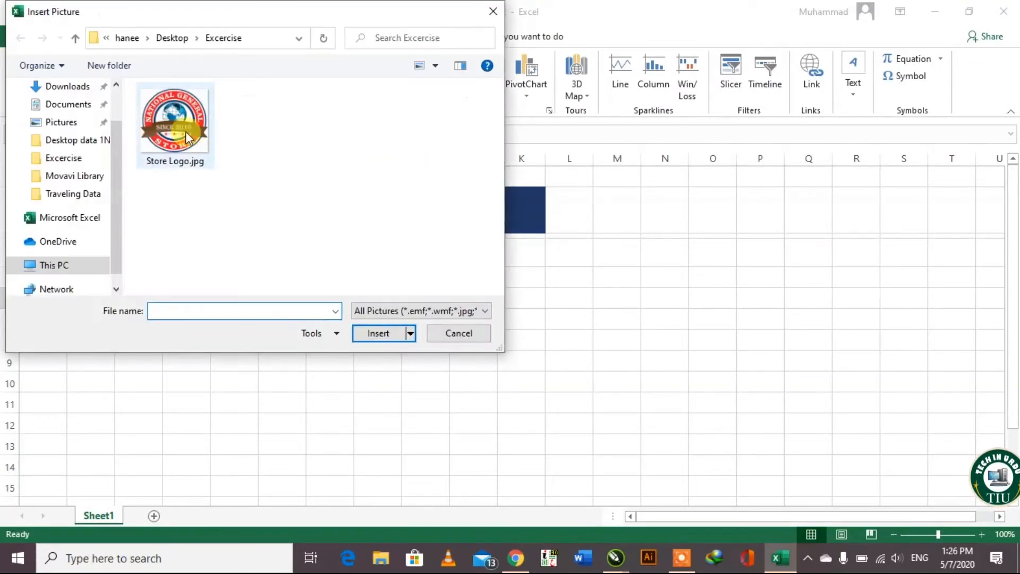
left_click(183, 130)
left_click(378, 333)
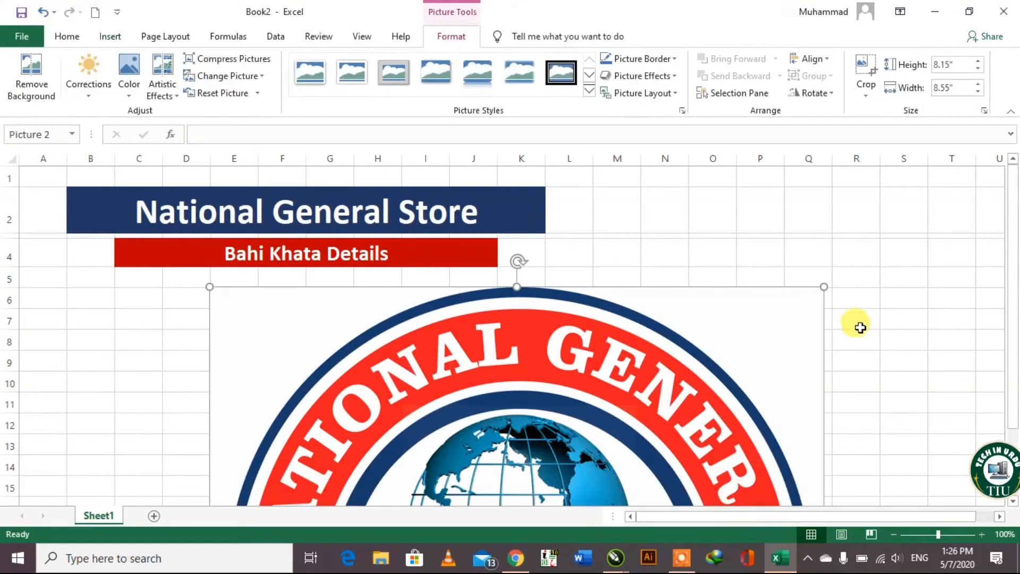
Shrink the store logo to about 2 inches wide and place it beneath the subtitle, over rows 5 to 11.
left_click_drag(824, 280, 433, 339)
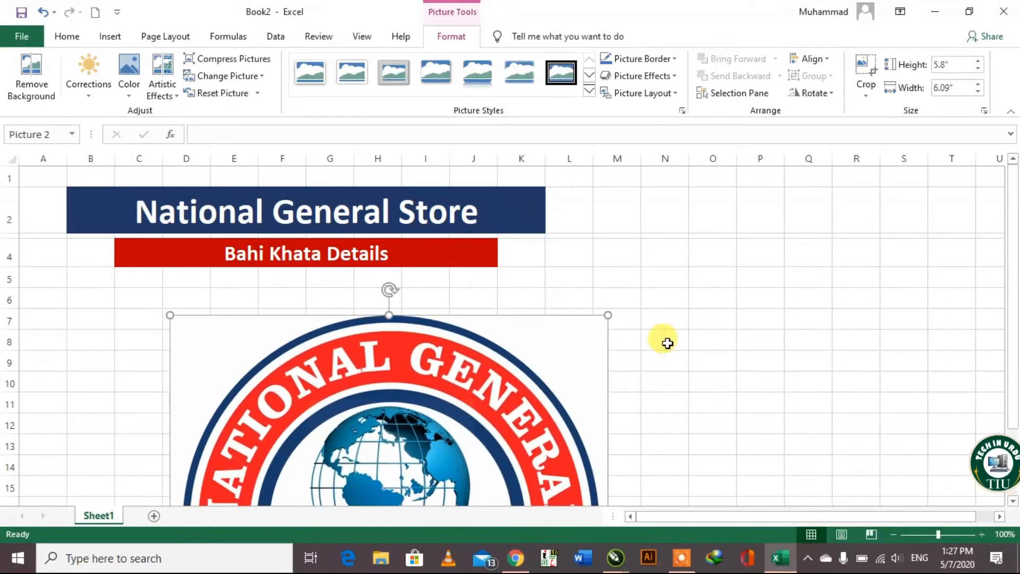
left_click_drag(610, 315, 441, 413)
left_click_drag(366, 453, 384, 294)
left_click_drag(521, 261, 387, 389)
left_click_drag(305, 459, 312, 344)
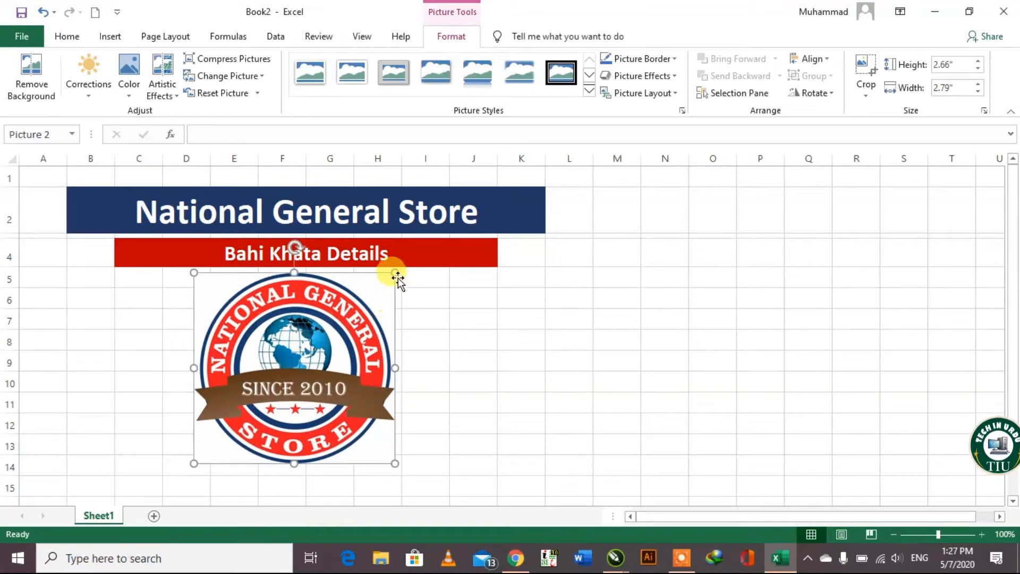
left_click_drag(395, 273, 341, 323)
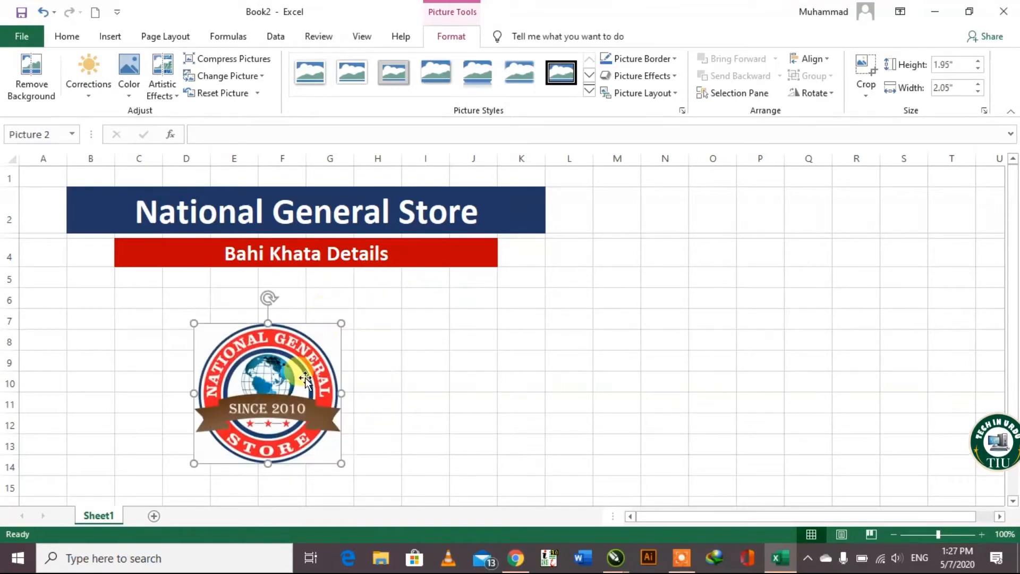
left_click_drag(258, 404, 272, 353)
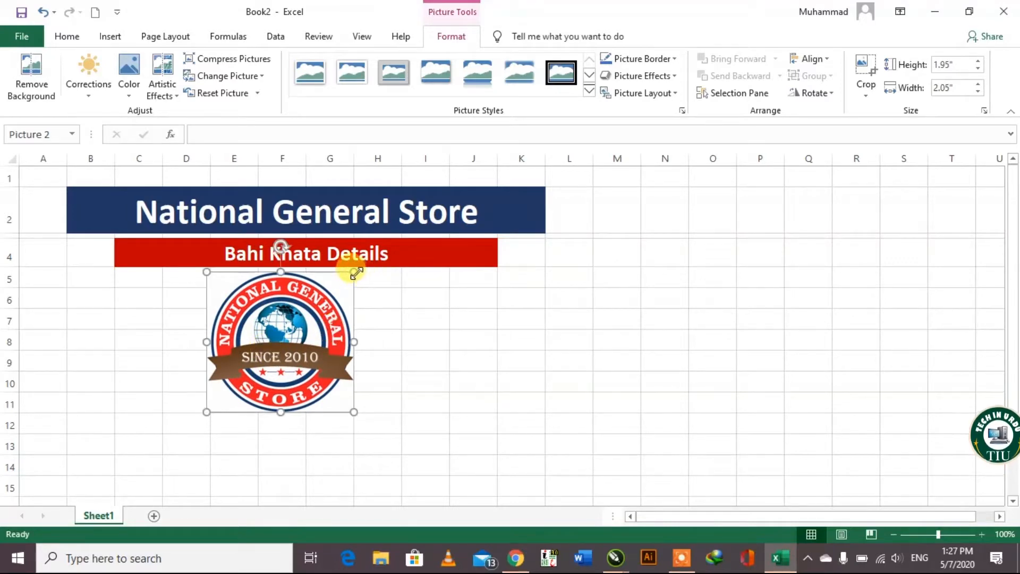
left_click_drag(353, 275, 348, 278)
left_click(419, 378)
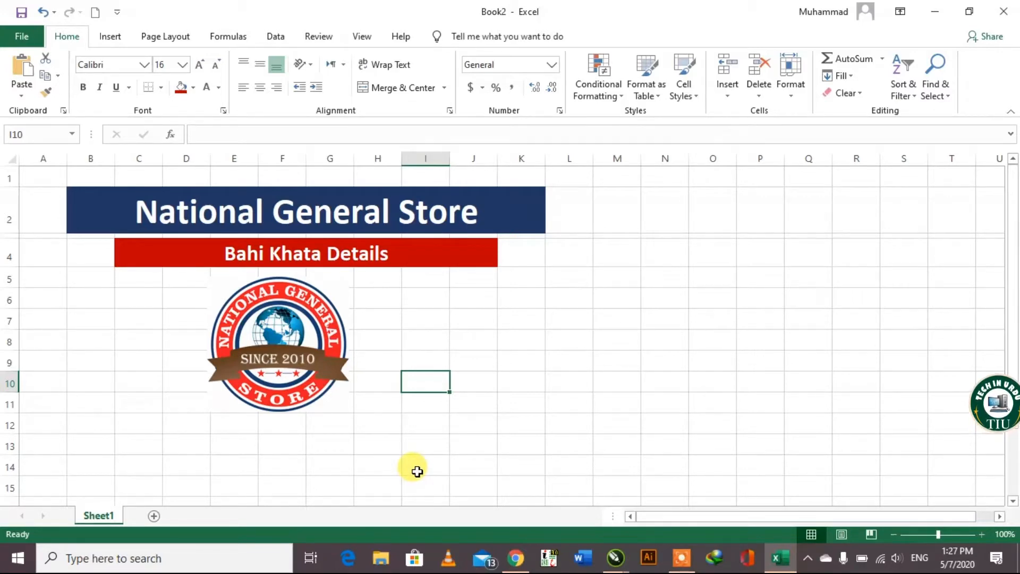
left_click(75, 446)
left_click(155, 459)
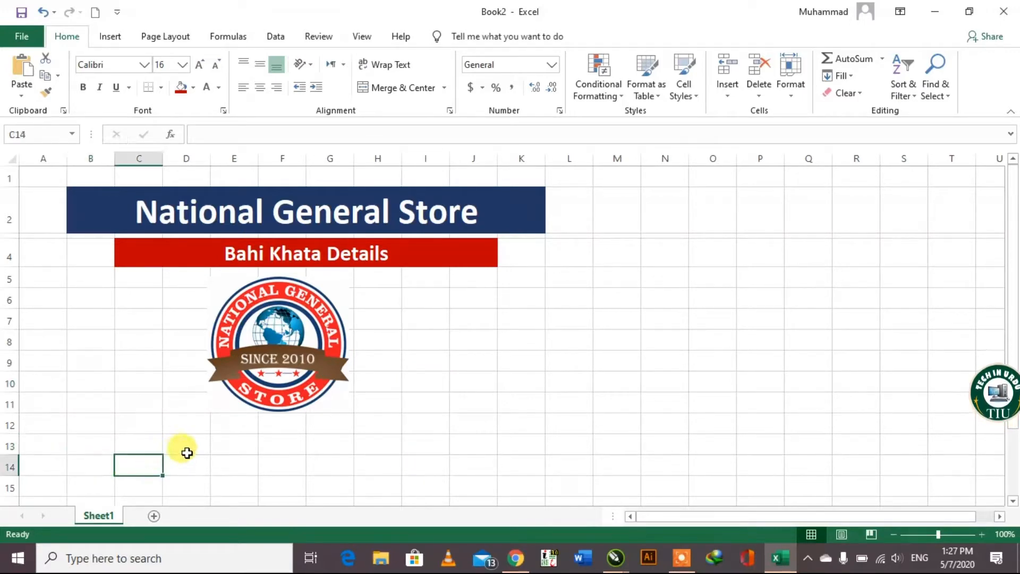
left_click(186, 452)
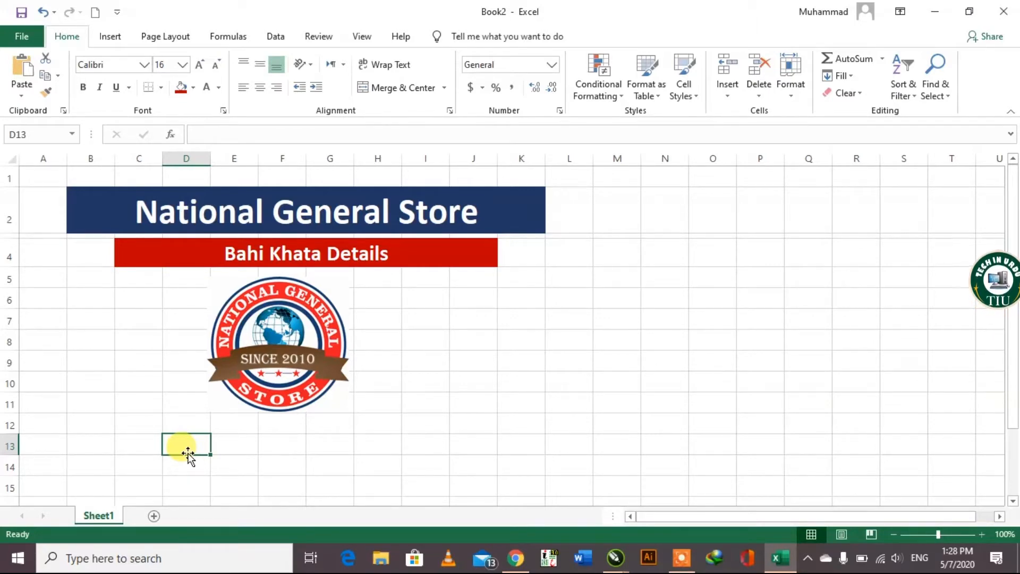
Draw a rounded rectangle about 1.57 inches wide and 0.6 inches high below the logo, over columns B to D.
left_click(110, 37)
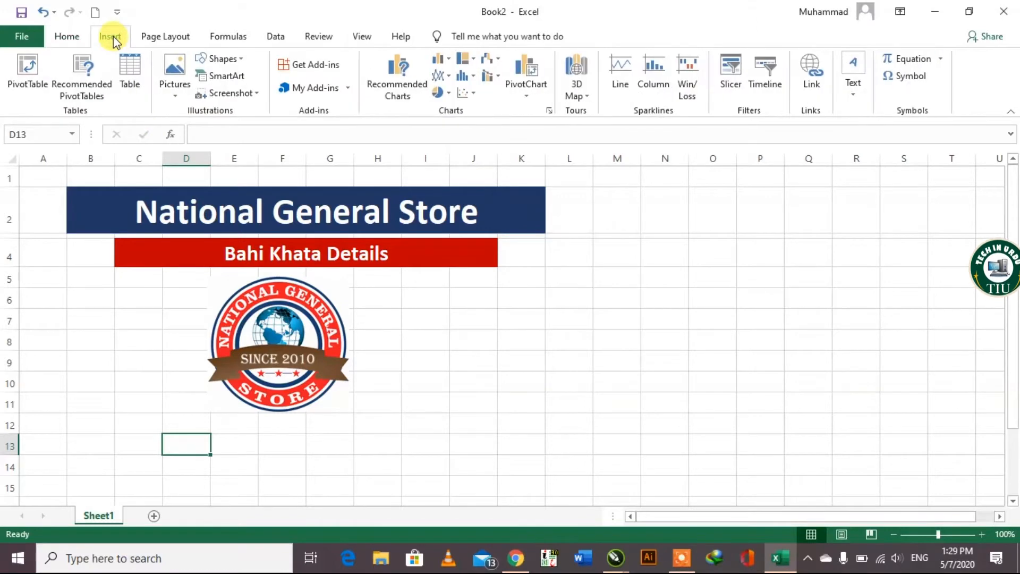
left_click(240, 60)
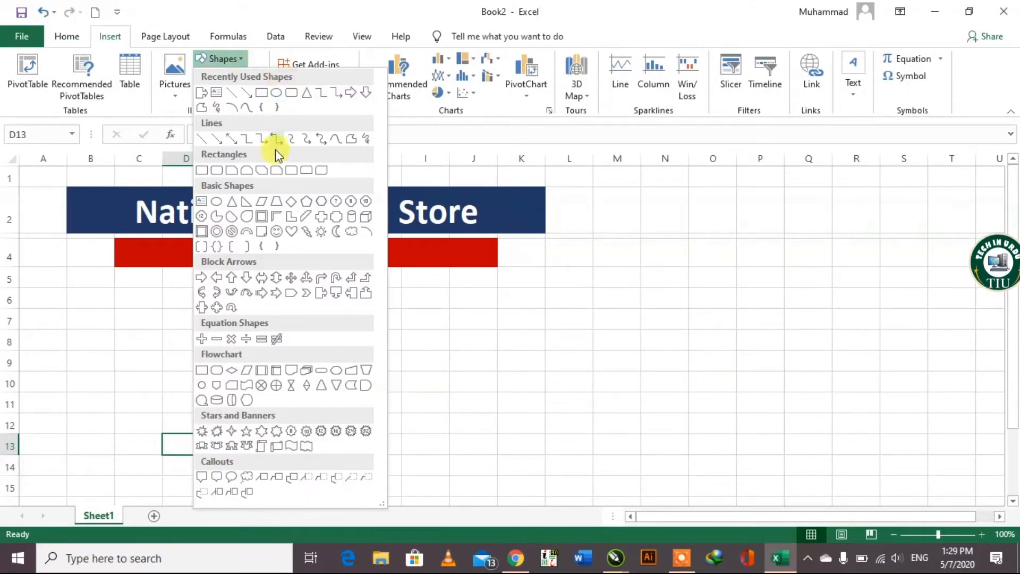
left_click(291, 94)
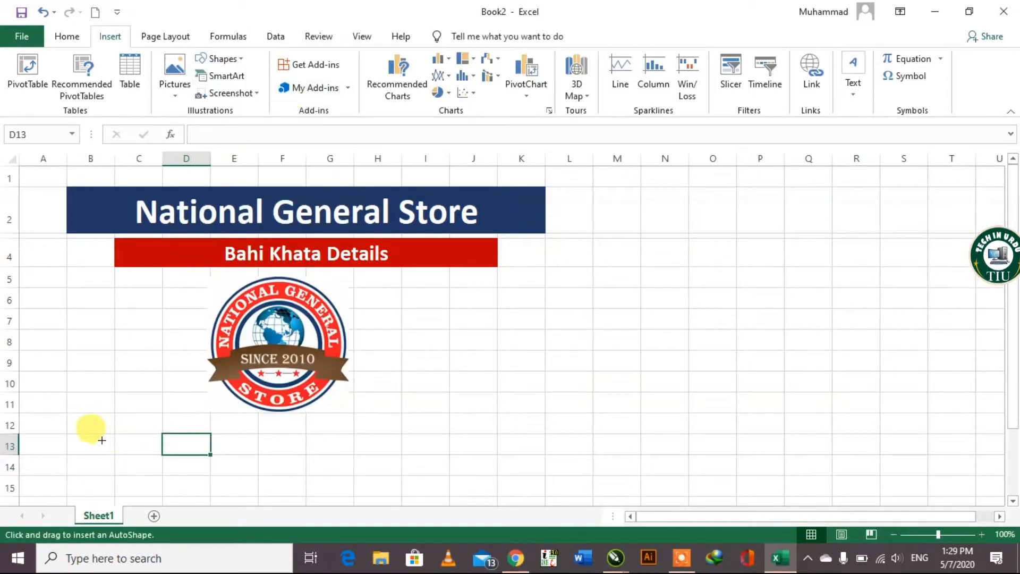
mouse_move(74, 443)
left_mouse_down()
mouse_move(153, 464)
mouse_move(186, 487)
left_mouse_up()
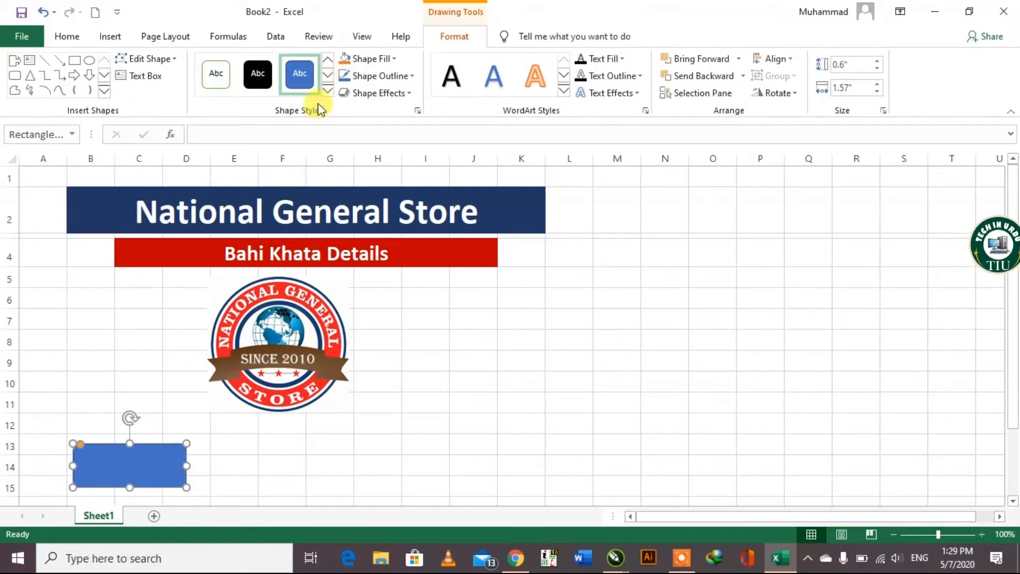
Apply the intense blue gradient theme style to the rounded rectangle and widen it to about 1.91 inches.
left_click(327, 91)
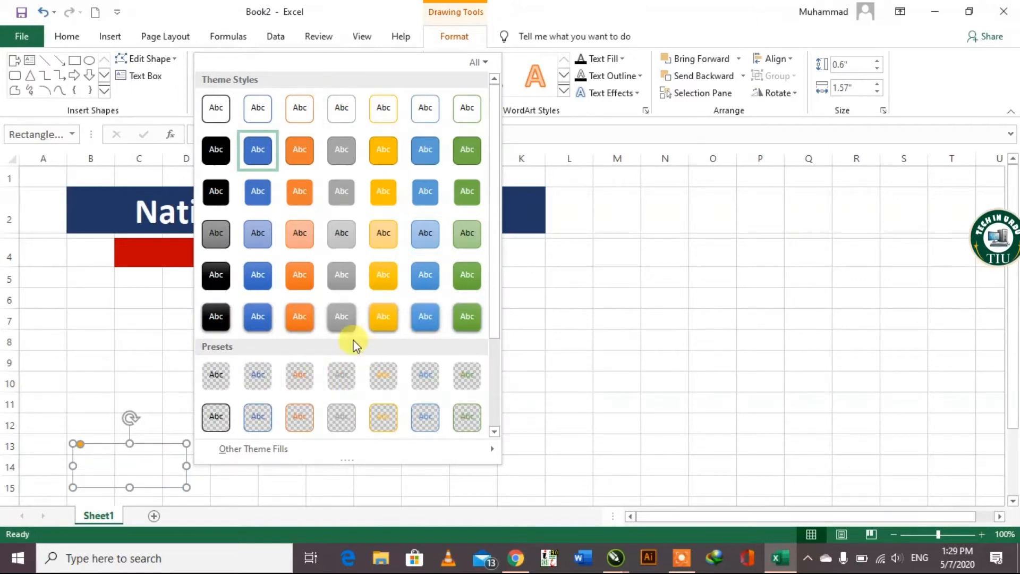
left_click(253, 313)
left_click_drag(186, 466, 208, 469)
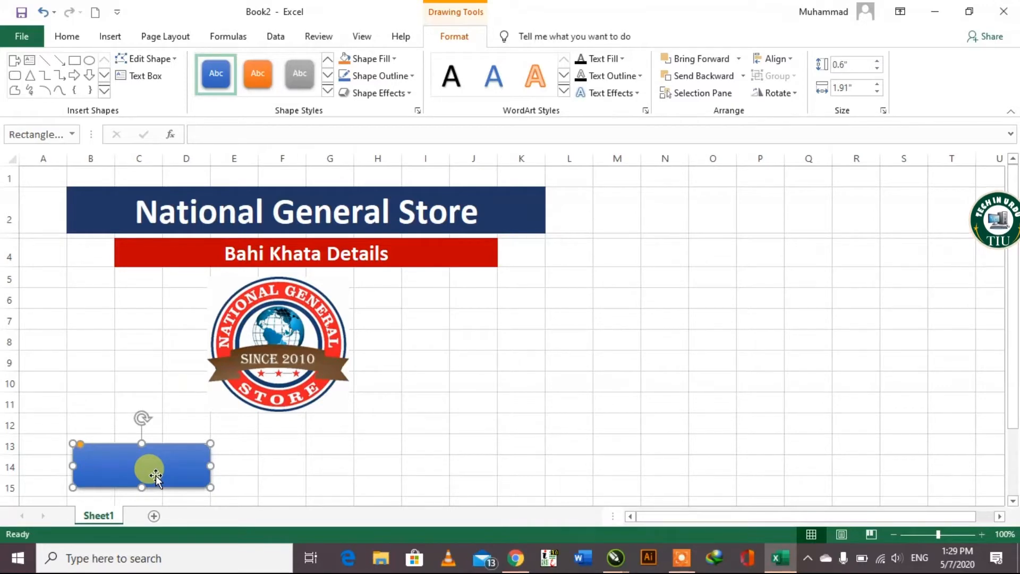
Label the rounded rectangle "Sales" and centre the text both vertically and horizontally.
type("S")
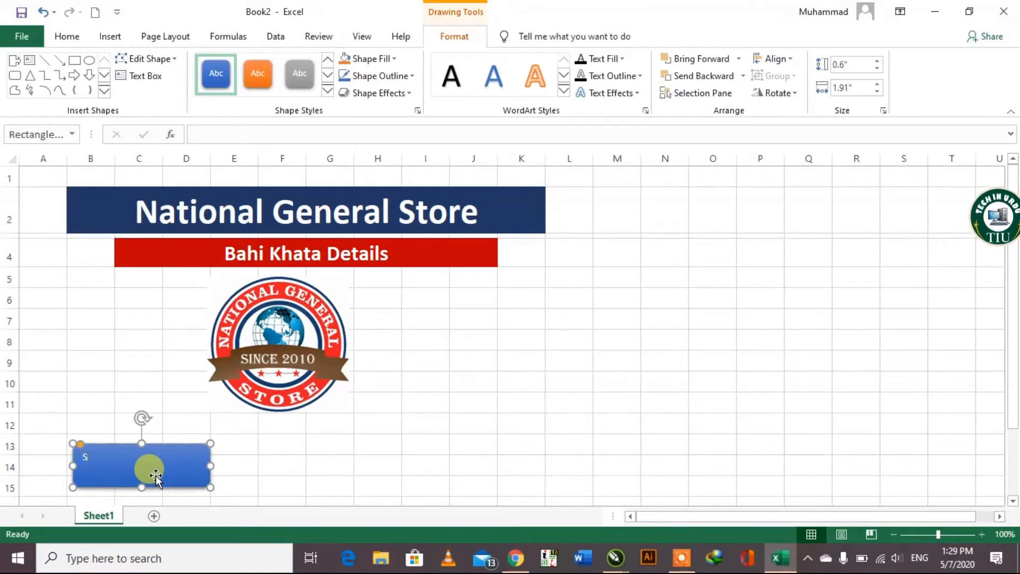
type("ales")
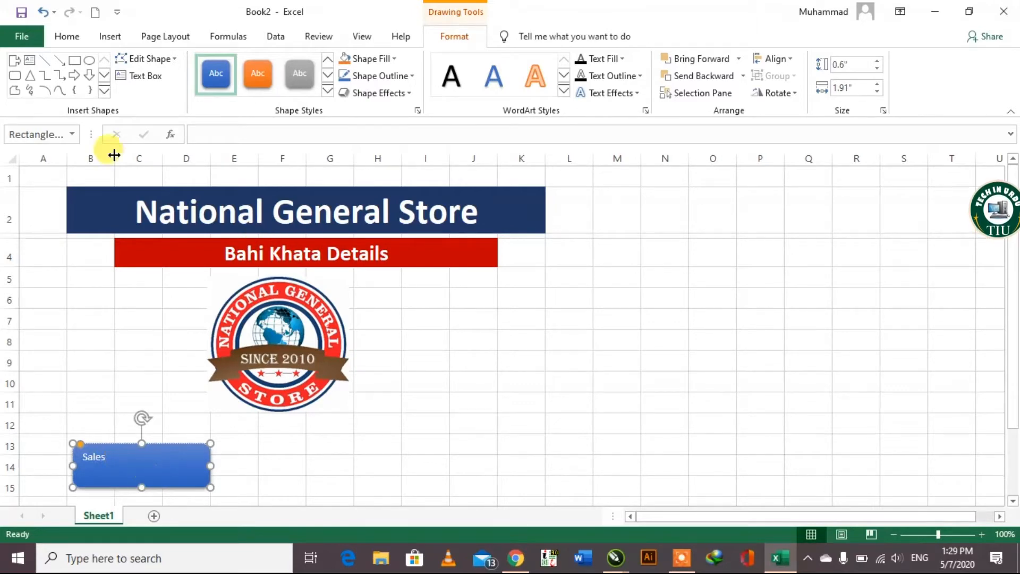
left_click(67, 36)
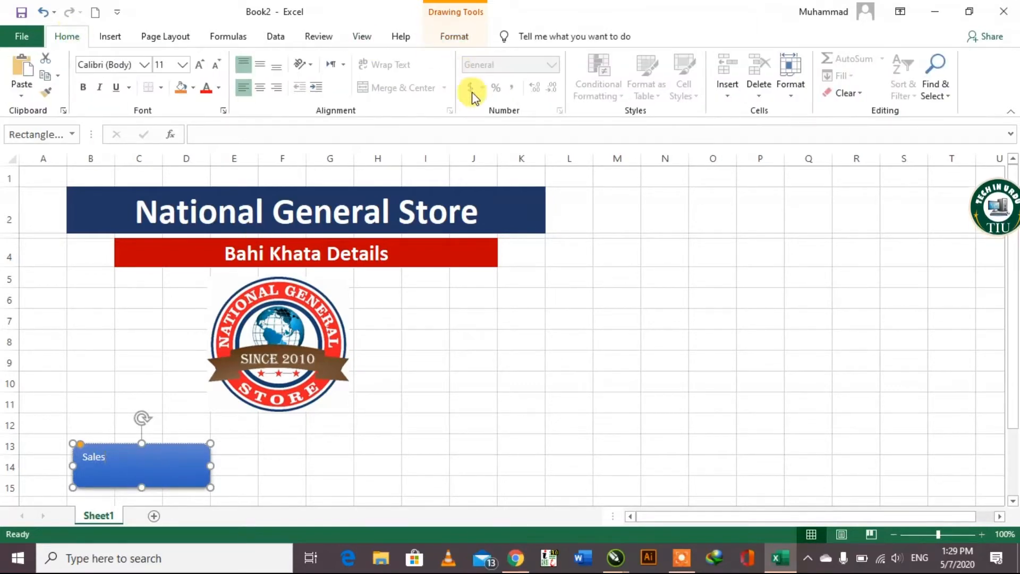
left_click(260, 64)
left_click(260, 87)
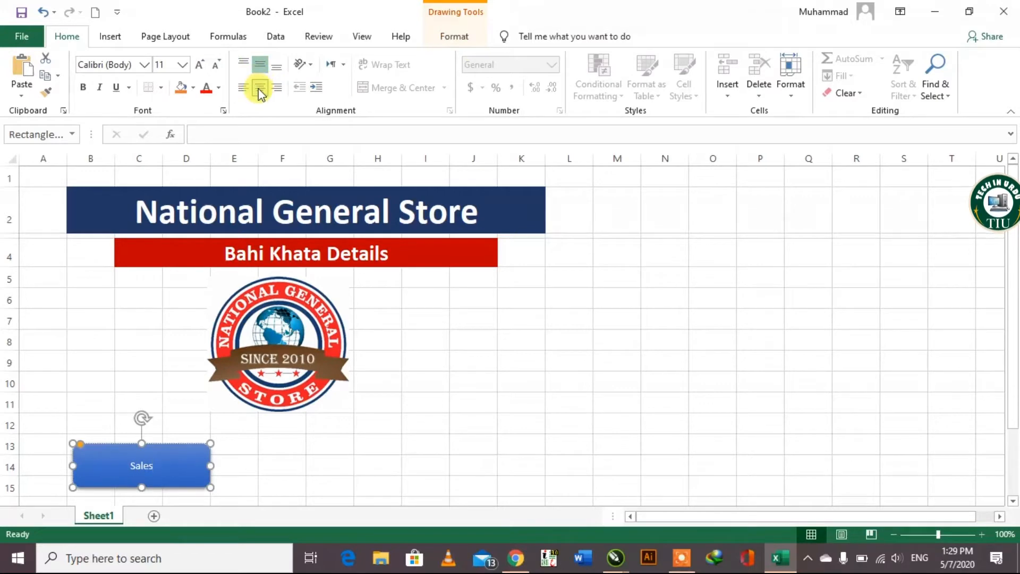
Try to enlarge the font of the "Sales" label without selecting its text.
left_click(198, 66)
left_click(198, 65)
left_click(198, 65)
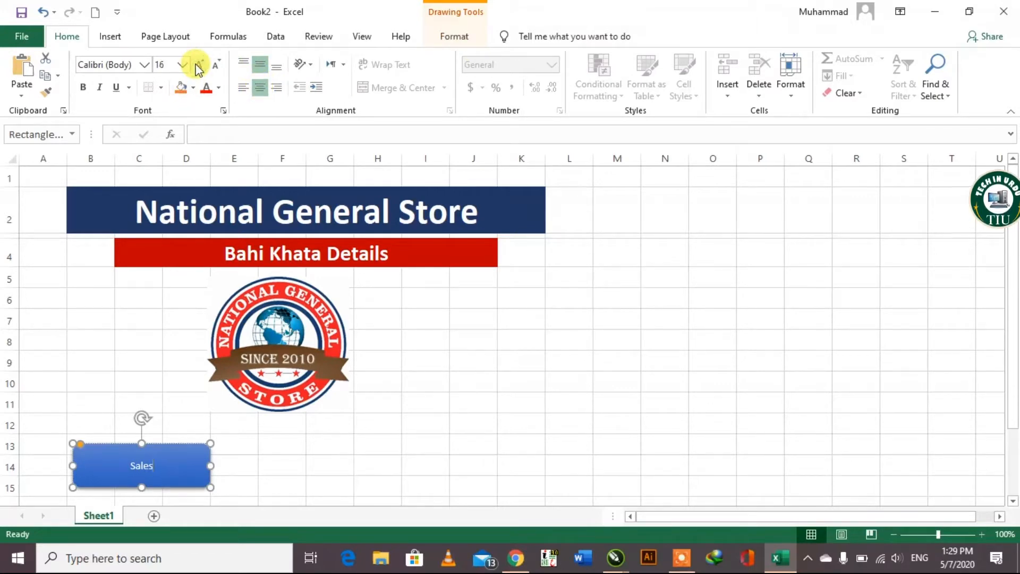
left_click(199, 66)
Select the "Sales" label text and enlarge it to font size 28.
double_click(144, 466)
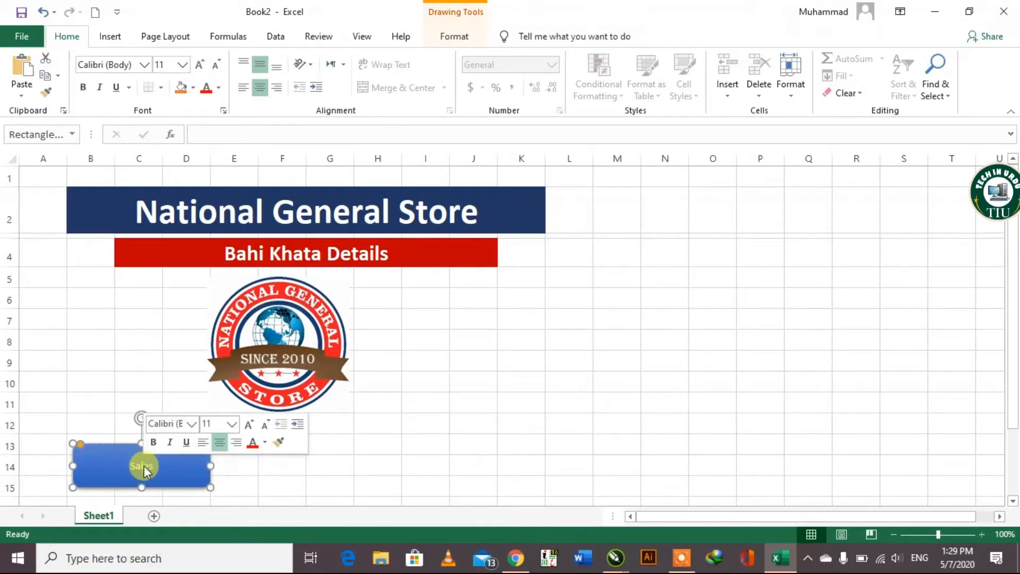
left_click(198, 65)
left_click(199, 65)
left_click(199, 65)
left_click(199, 65)
left_click(199, 65)
left_click(199, 65)
left_click(199, 65)
left_click(198, 65)
left_click(199, 65)
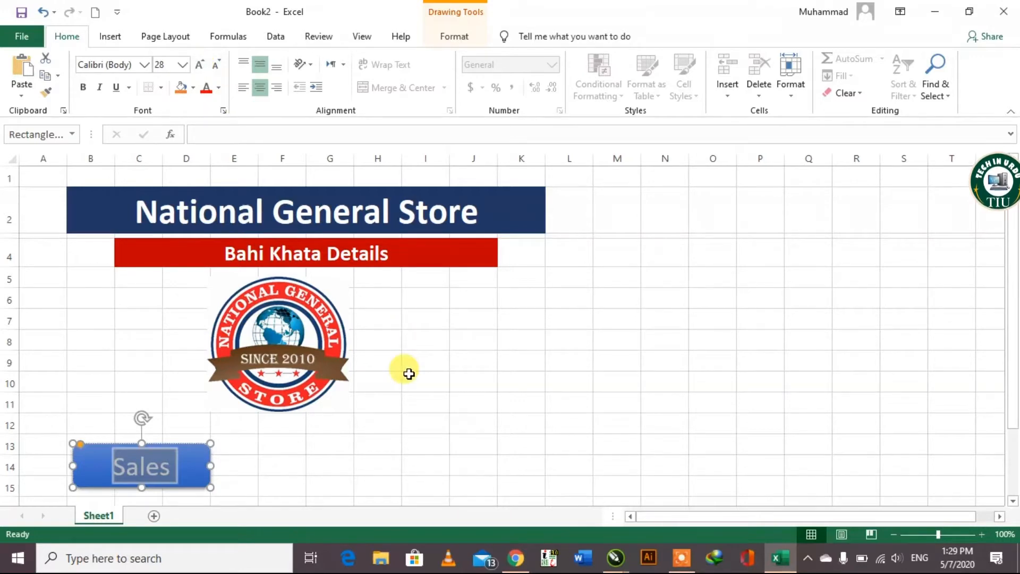
Replace the button's label with "SALES" in capital letters.
key("Delete")
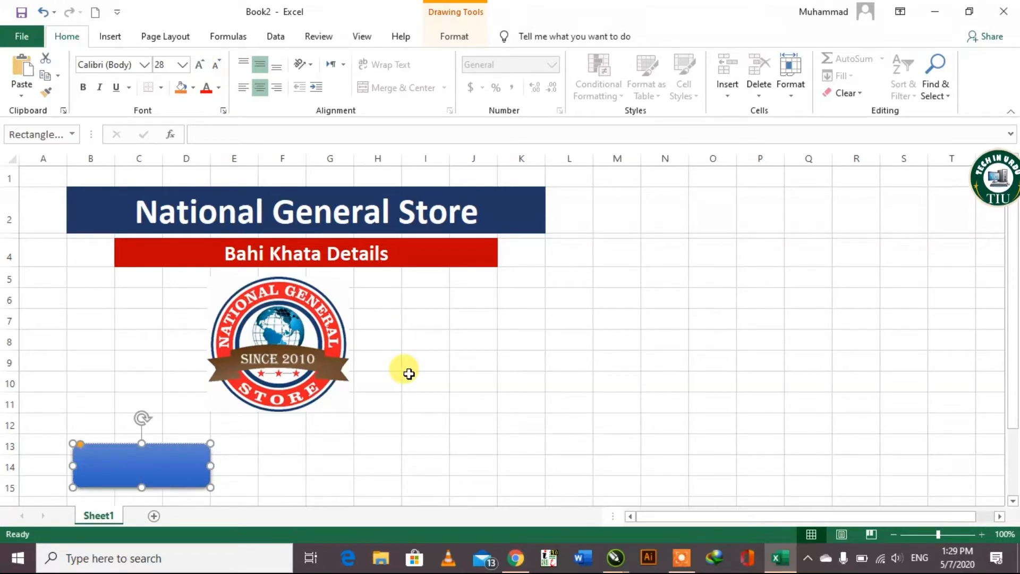
type("S")
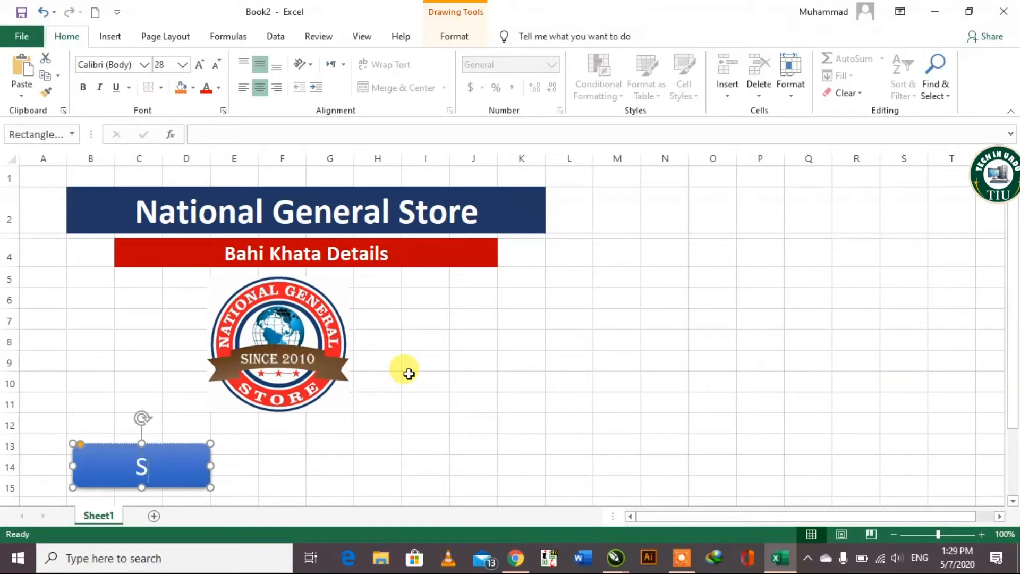
type("ALES")
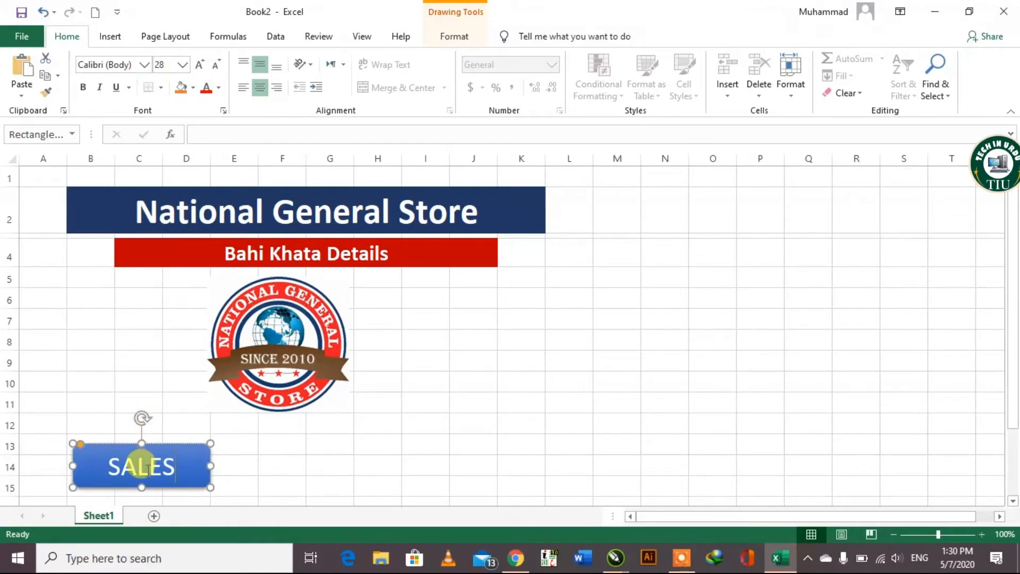
Change the "SALES" label's font to Clarendon Blk and deselect the button.
double_click(147, 468)
left_click(144, 65)
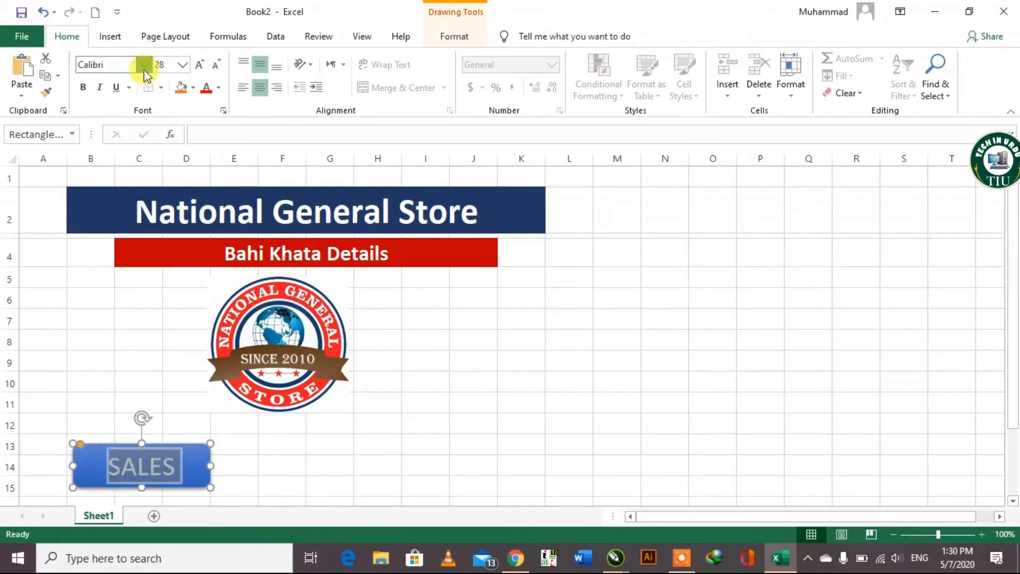
left_click(160, 154)
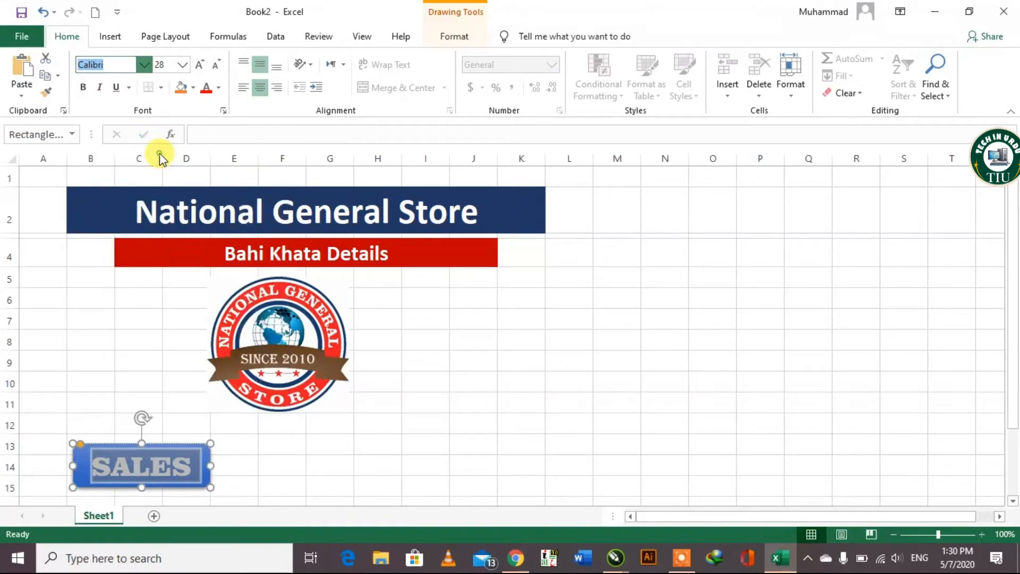
left_click(268, 464)
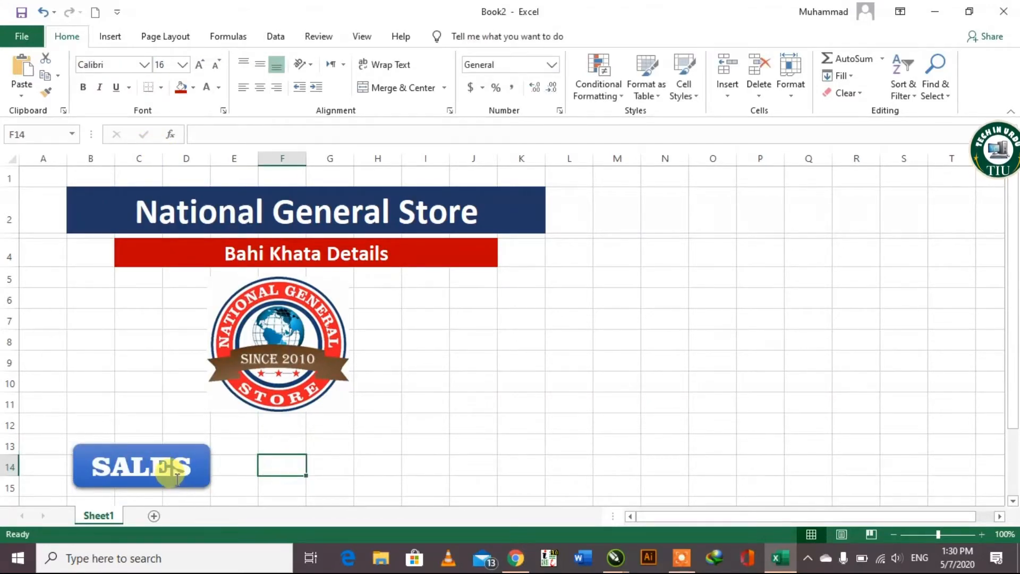
left_click(171, 470)
left_click(261, 475)
left_click(180, 464)
left_click(264, 469)
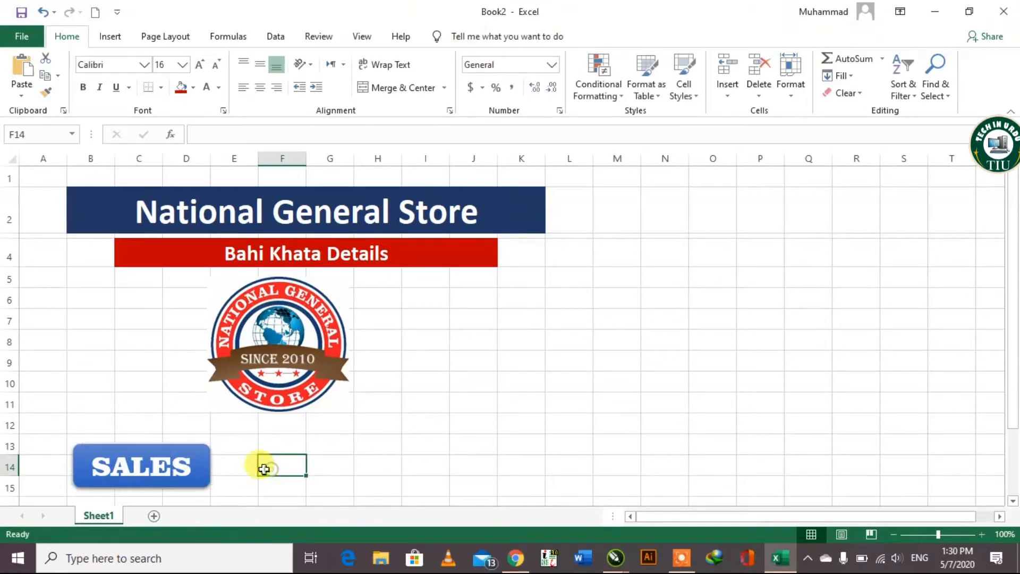
Duplicate the SALES button and move the copy beside the original at the same height, over columns E to H.
left_click(177, 471)
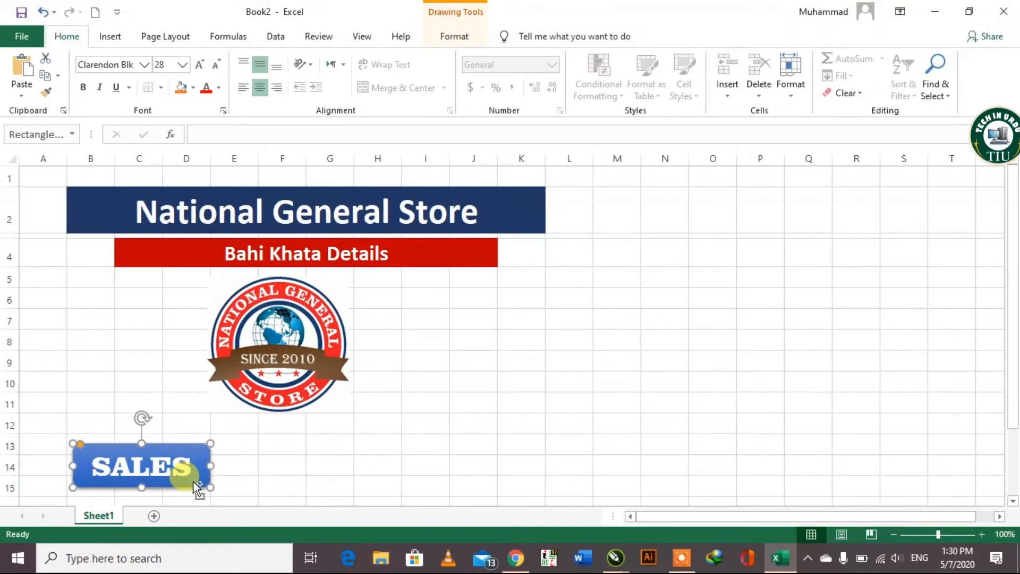
key("ctrl+d")
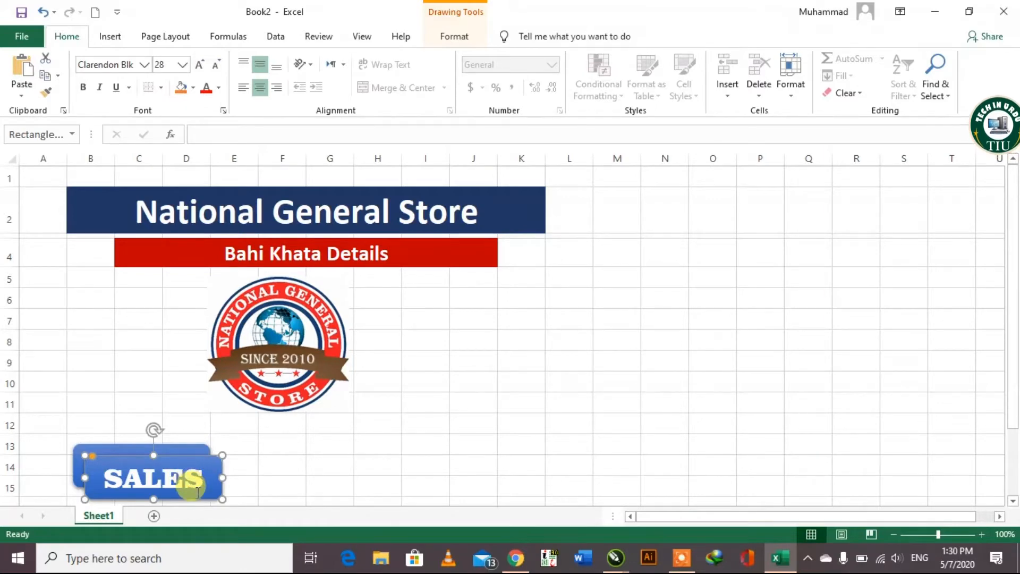
mouse_move(224, 438)
left_mouse_down()
mouse_move(219, 431)
mouse_move(229, 445)
left_mouse_up()
key("Right")
key("Right")
key("Right")
key("Right")
key("Right")
key("Right")
key("Right")
key("Right")
key("Right")
key("Right")
key("Right")
key("Right")
key("Right")
key("Right")
key("Right")
key("Right")
key("Right")
key("Right")
key("Right")
key("Right")
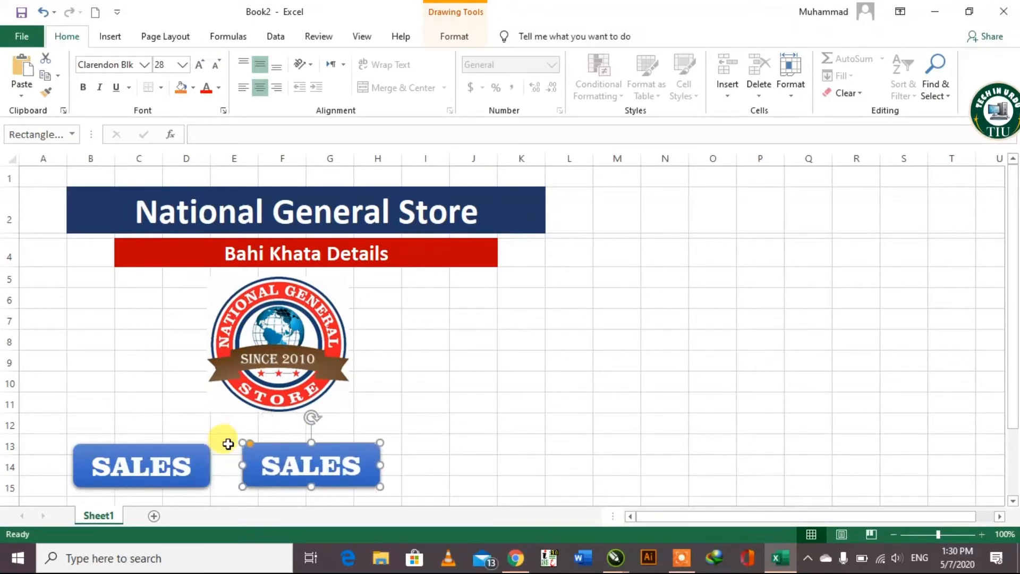
Nudge the copied SALES button slightly closer to the original, keeping it at the same height.
key("Left")
key("Left")
key("Left")
key("Left")
key("Left")
key("Left")
key("Left")
key("Left")
key("Left")
key("Left")
key("Left")
key("Left")
key("Left")
key("Left")
key("Left")
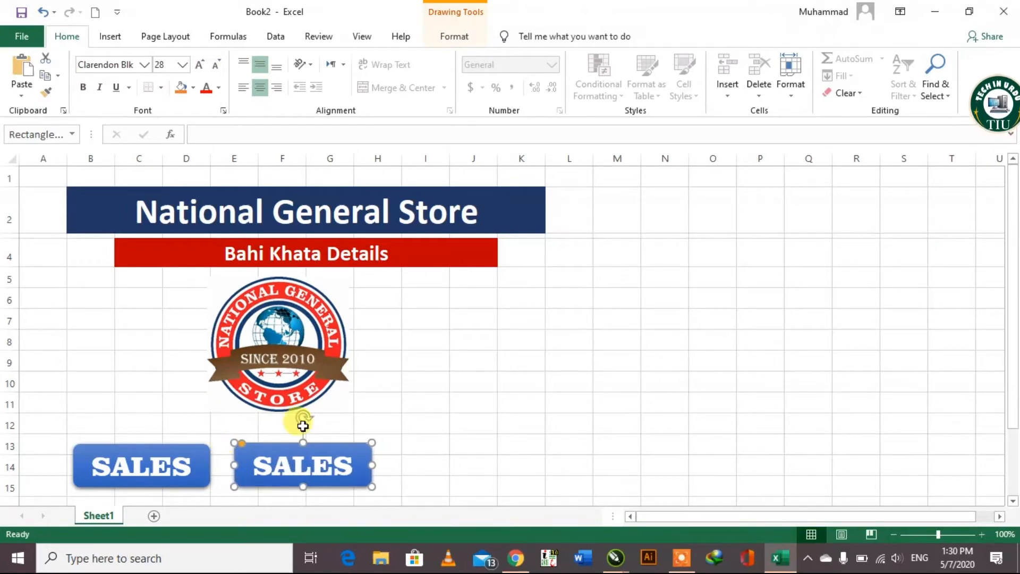
Replace the copied button's label with "DEBIT" in capital letters.
double_click(301, 467)
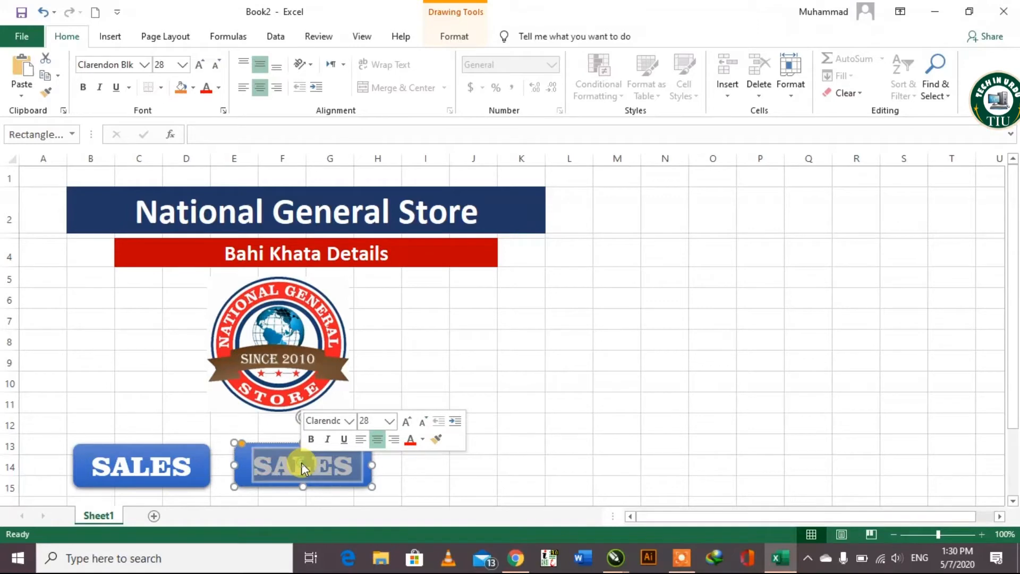
type("DE")
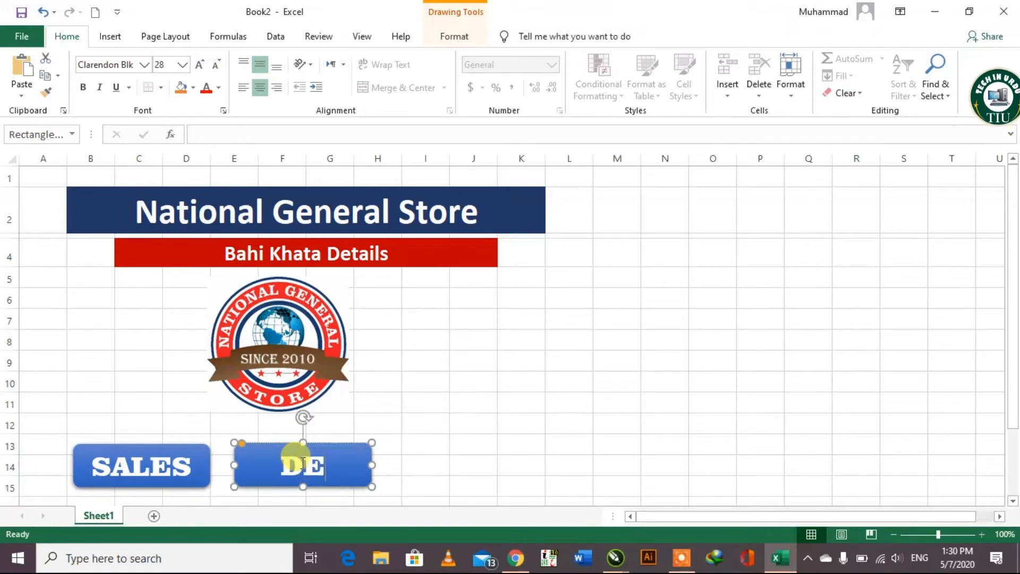
type("BIT")
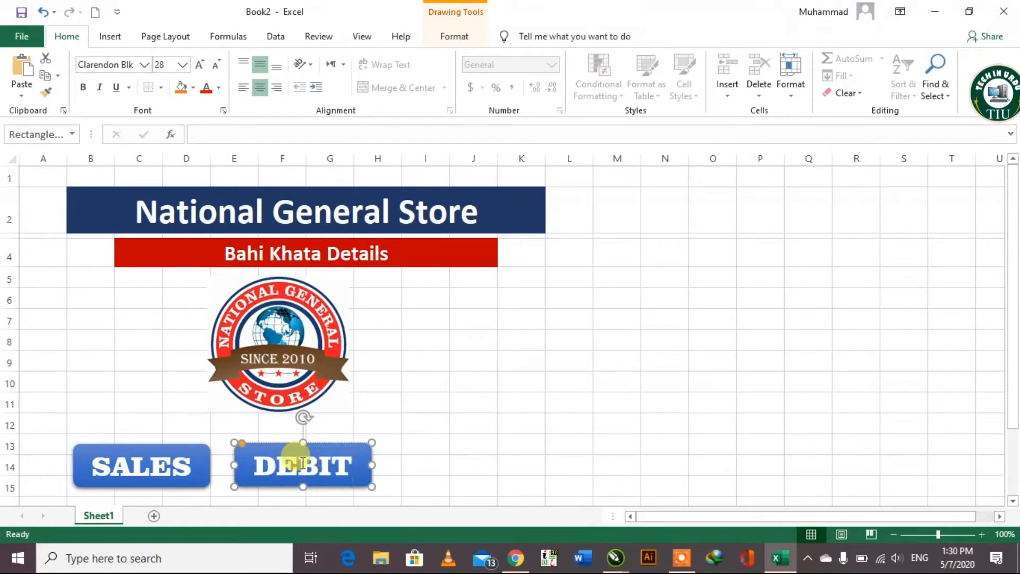
left_click(413, 469)
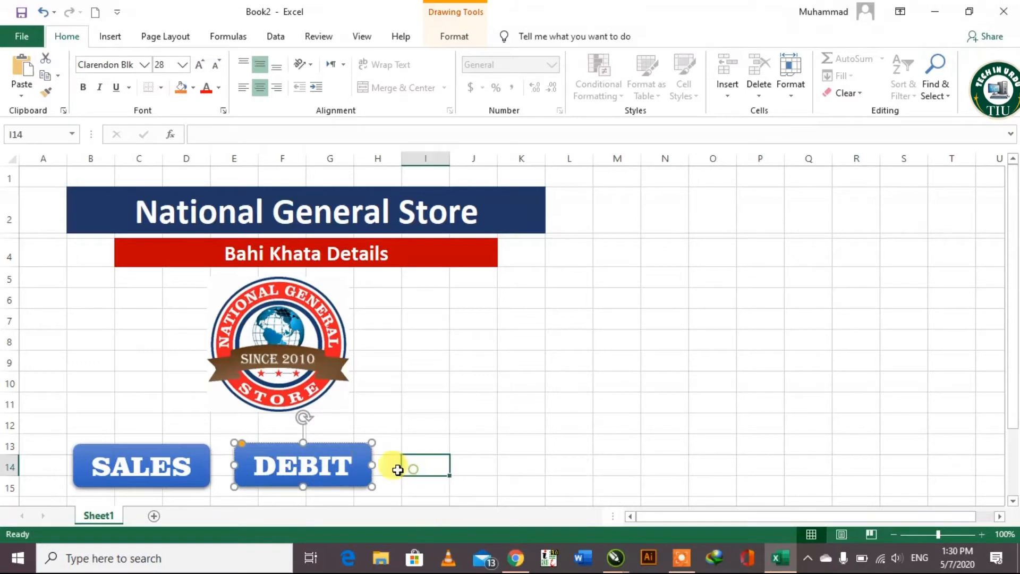
Duplicate the DEBIT button and move the copy beside it at about the same height, over columns I to K.
left_click(332, 485)
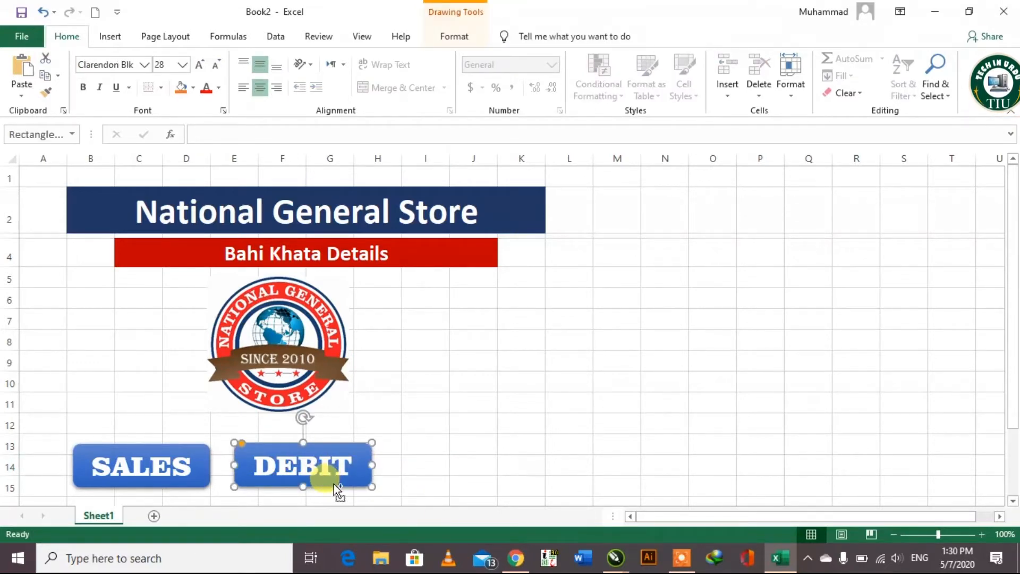
key("ctrl+d")
left_click_drag(335, 482, 335, 474)
key("Up")
key("Up")
key("Up")
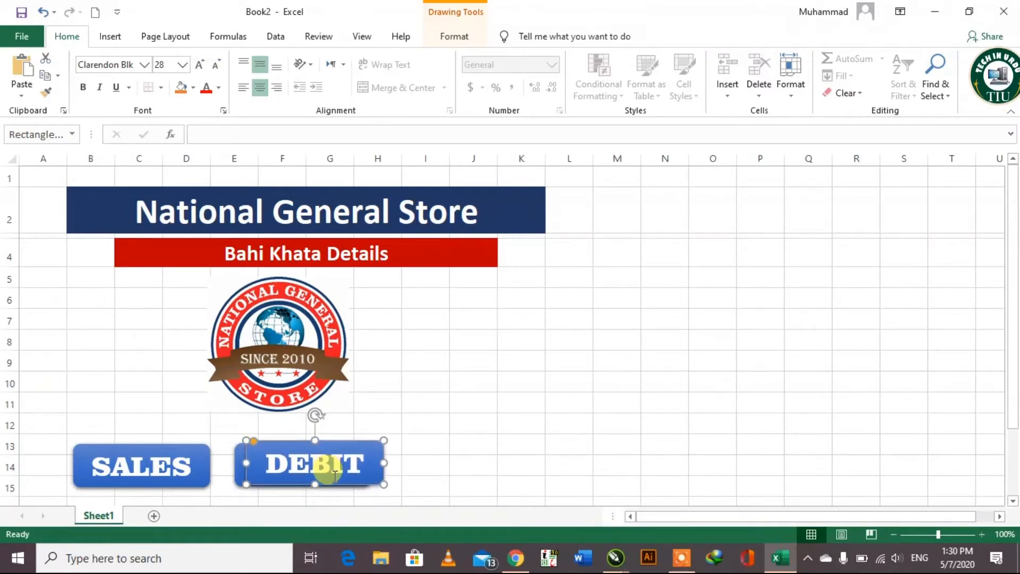
key("Down")
key("Right")
key("Right")
key("Right")
key("Right")
key("Right")
key("Right")
key("Right")
key("Right")
key("Right")
key("Right")
key("Right")
key("Right")
key("Right")
key("Right")
key("Right")
key("Right")
key("Right")
key("Right")
key("Right")
key("Right")
key("Right")
key("Right")
key("Right")
key("Right")
key("Right")
key("Right")
key("Right")
key("Right")
key("Right")
key("Right")
key("Right")
key("Right")
key("Right")
key("Right")
key("Right")
key("Right")
key("Right")
key("Right")
key("Right")
key("Right")
key("Right")
key("Right")
key("Right")
key("Right")
key("Right")
key("Right")
key("Right")
key("Right")
key("Right")
key("Right")
key("Right")
key("Right")
key("Right")
key("Right")
key("Right")
key("Right")
key("Right")
key("Right")
key("Right")
key("Right")
key("Right")
key("Right")
key("Right")
key("Right")
key("Right")
key("Right")
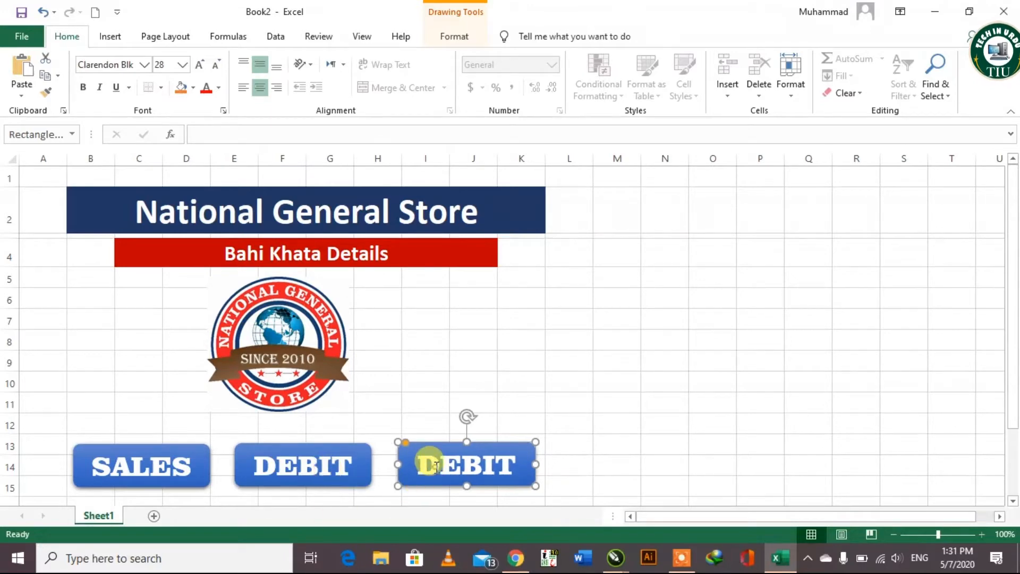
Relabel the third button "CREDIT" and widen it slightly so the label fits on one line.
double_click(437, 467)
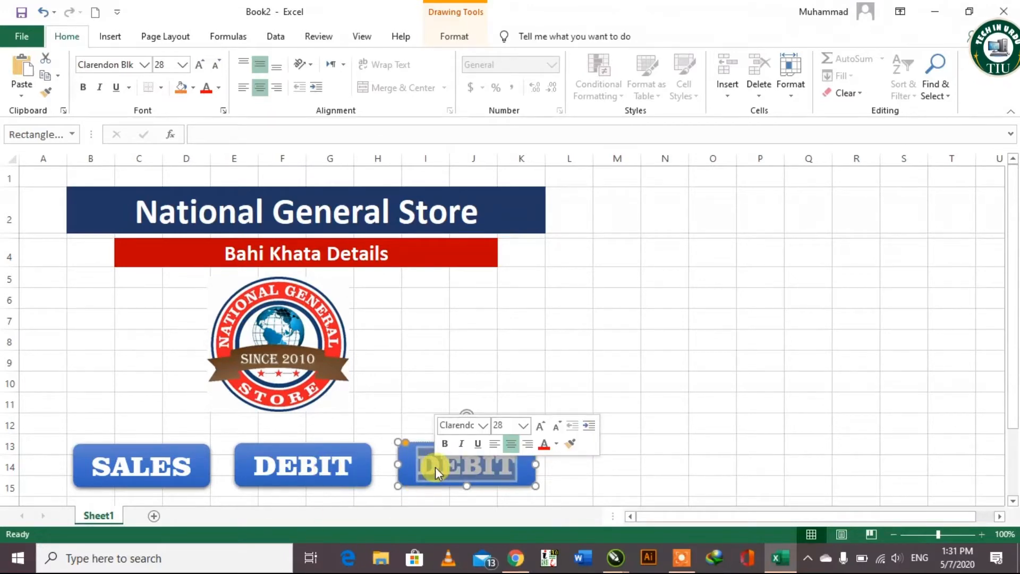
type("CREDIT")
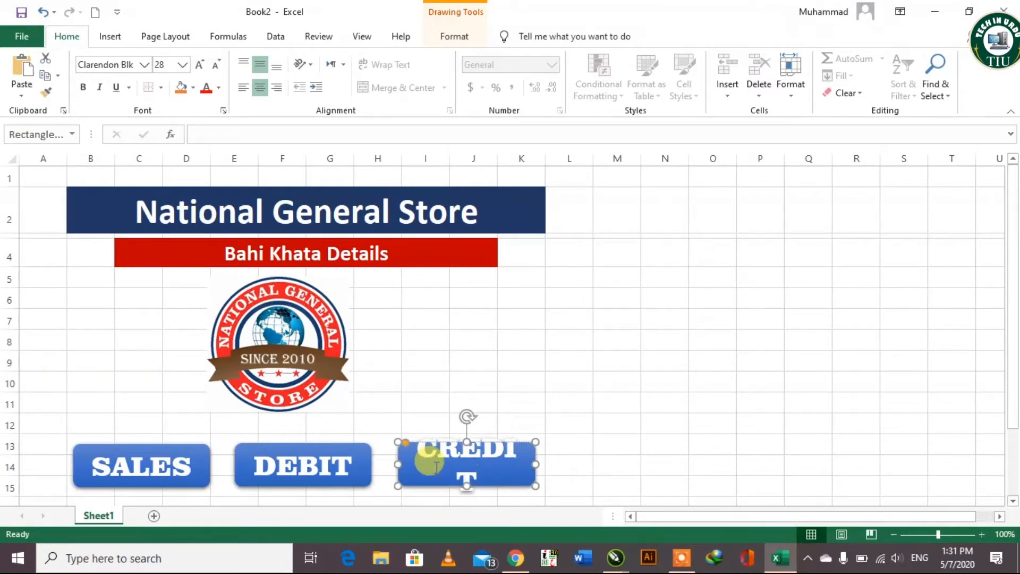
left_click_drag(538, 467, 542, 467)
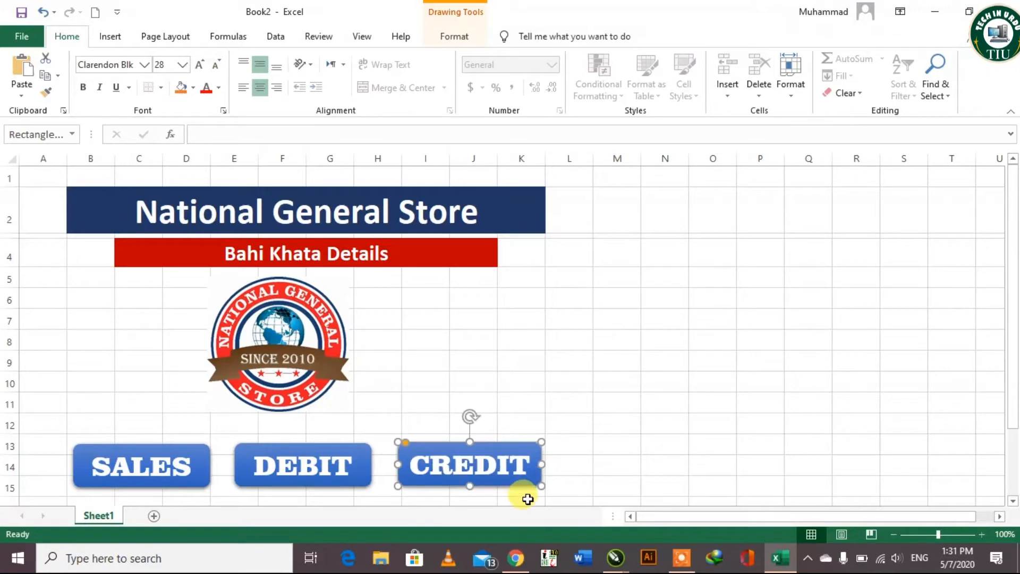
Widen the DEBIT and SALES buttons slightly to match the CREDIT button's width and deselect them.
left_click(322, 484)
left_click_drag(372, 464, 378, 464)
left_click(129, 467)
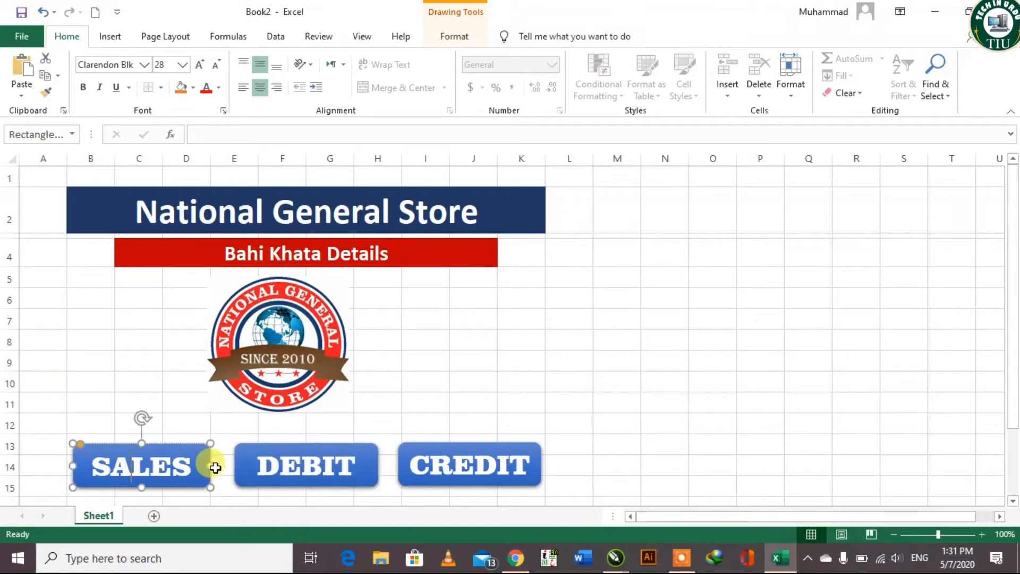
left_click_drag(211, 466, 215, 468)
left_click(232, 498)
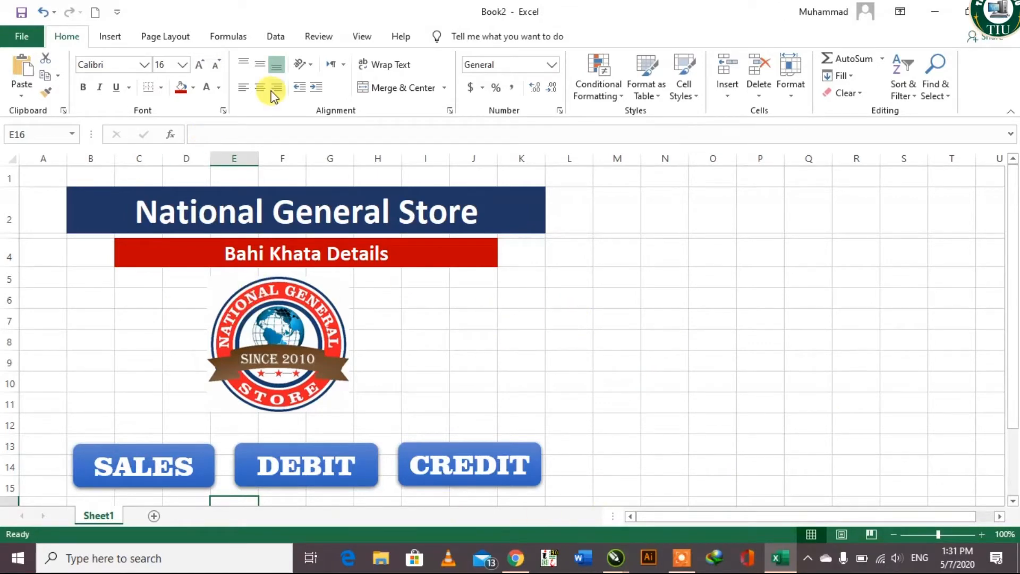
Hide the gridlines on the sheet with the headings, logo and buttons.
left_click(359, 37)
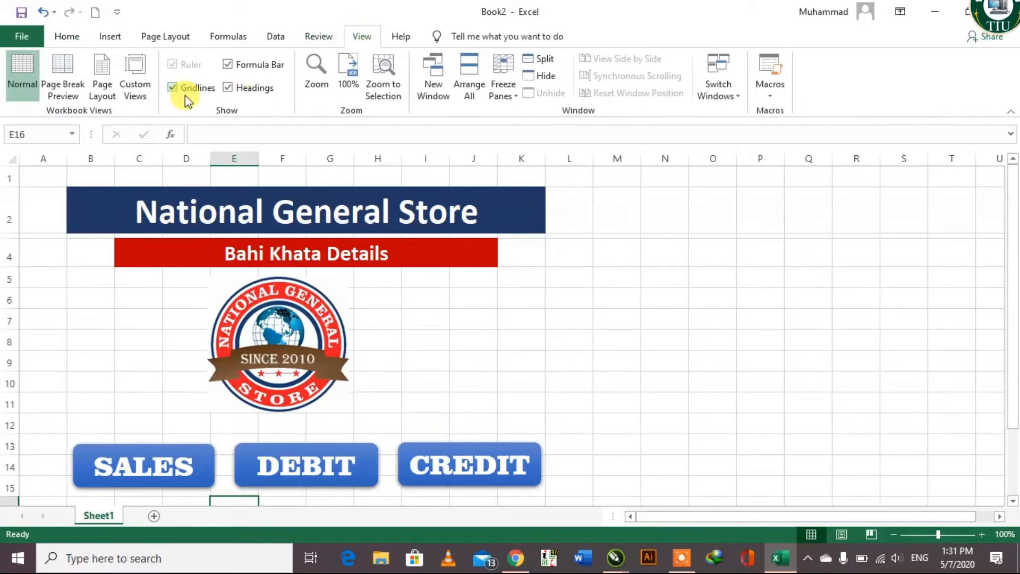
left_click(174, 88)
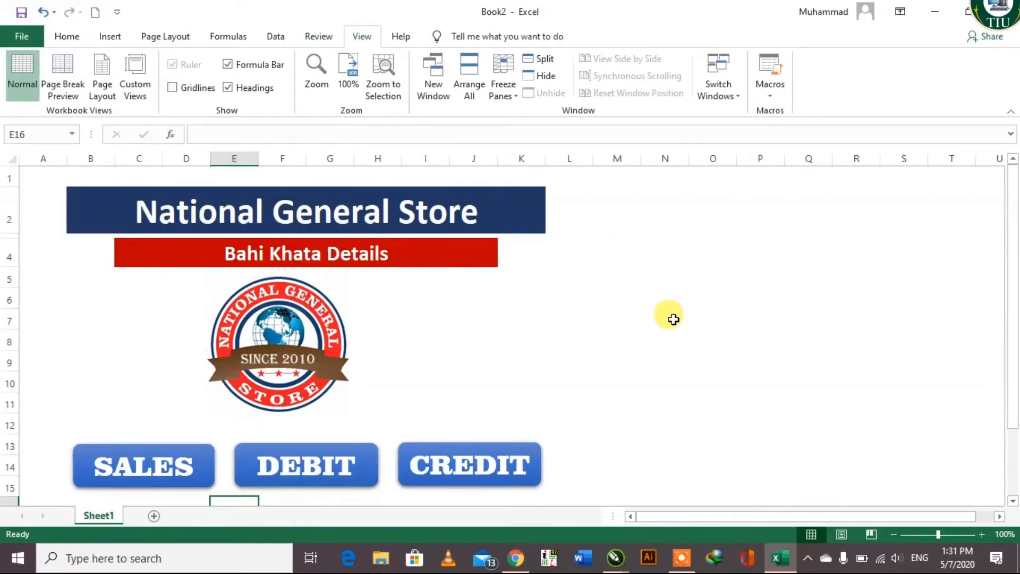
scroll(668, 314, "down", 3)
scroll(668, 314, "up", 3)
left_click(686, 354)
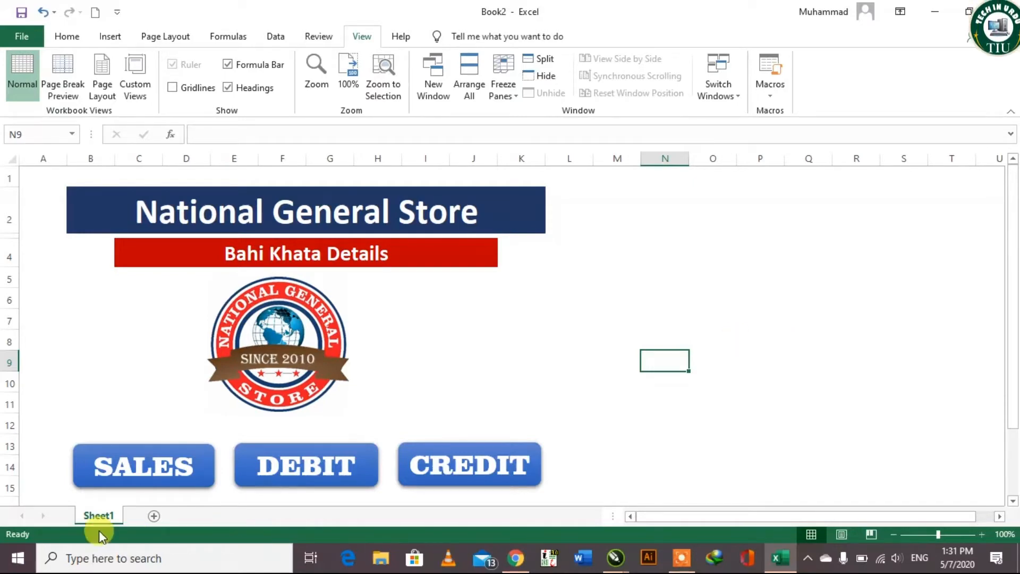
Rename Sheet1 as "Main Page".
right_click(93, 516)
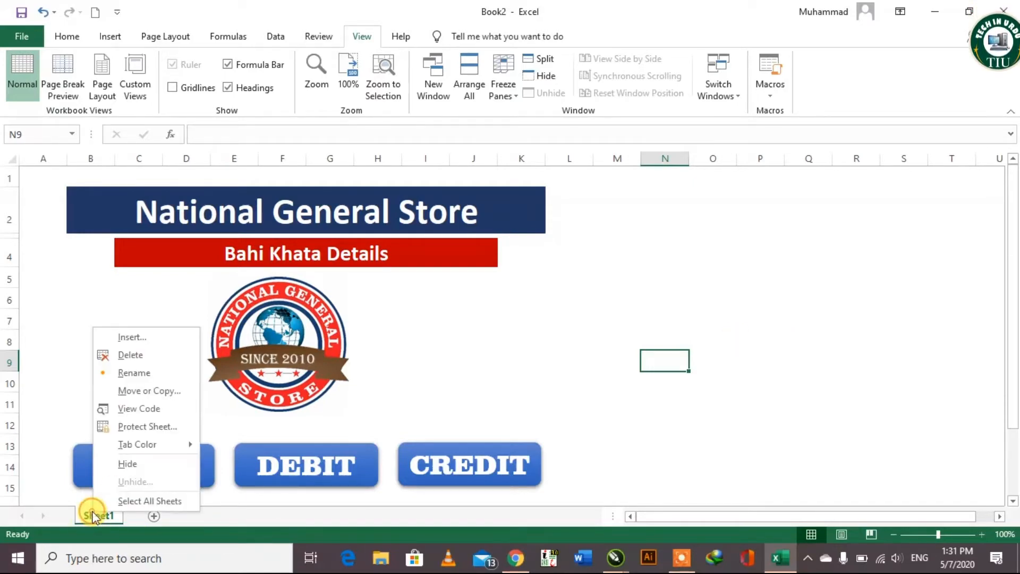
left_click(153, 373)
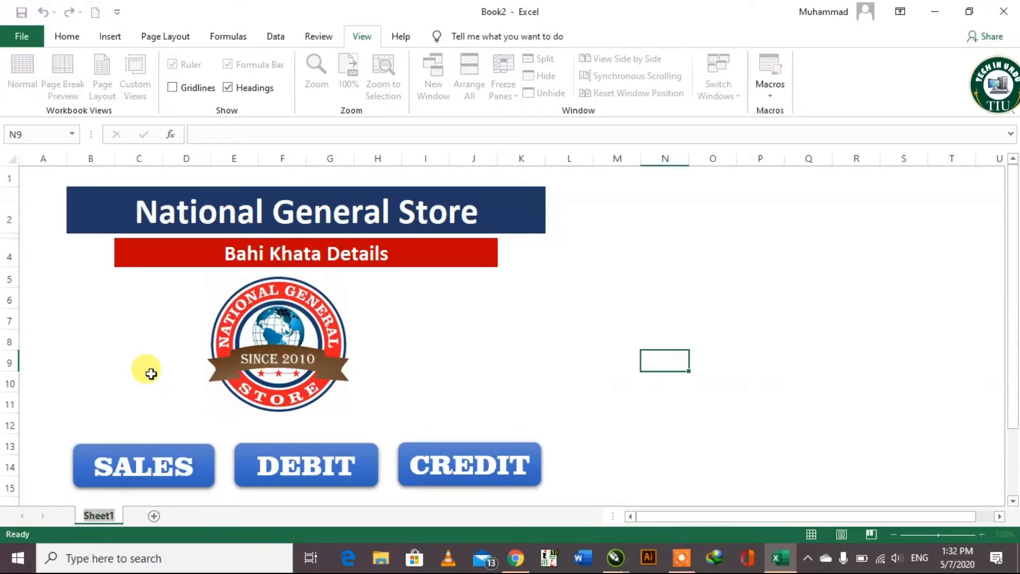
type("Main Page")
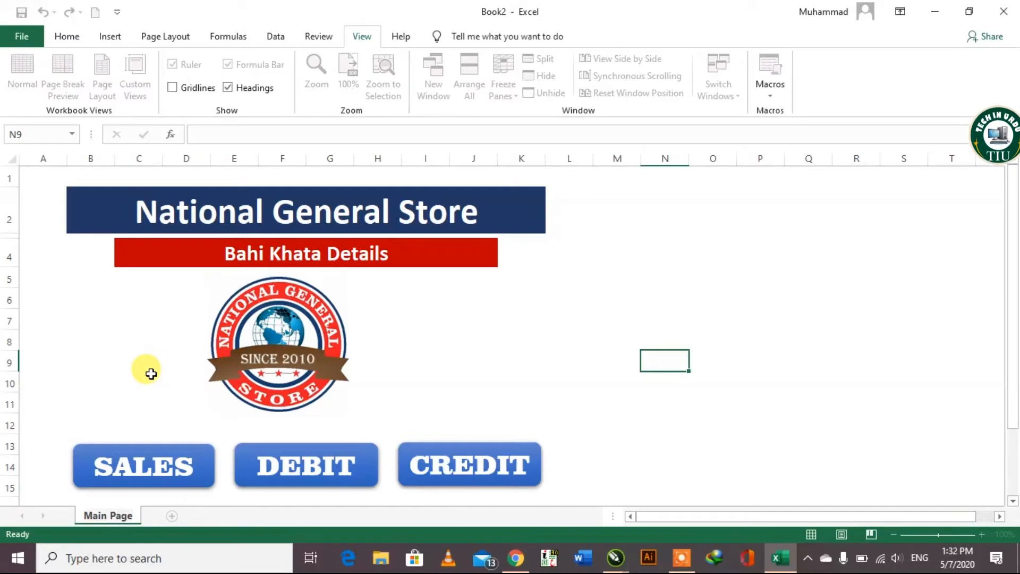
key("Return")
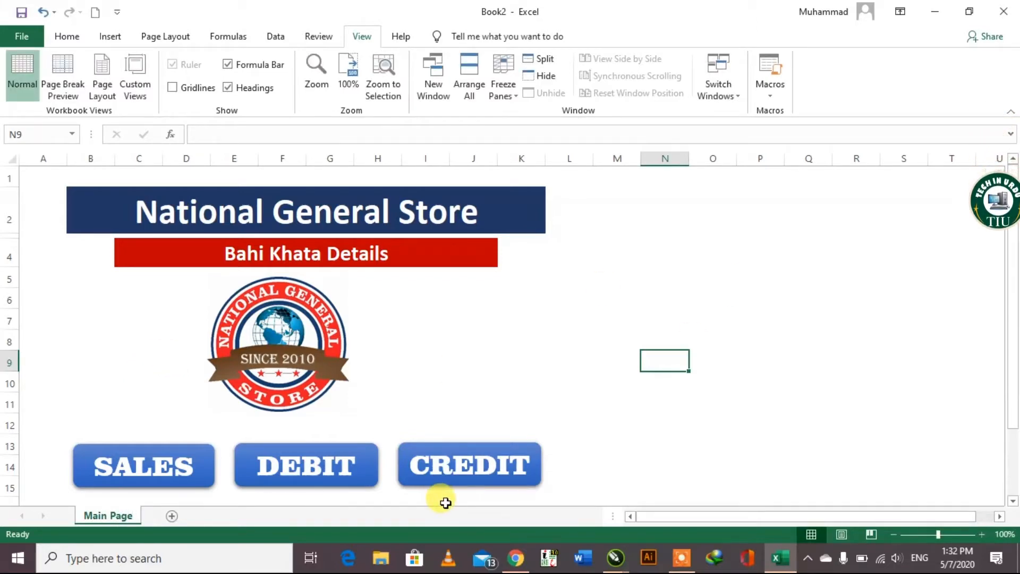
Add a new worksheet after Main Page and name it "Sales".
left_click(172, 515)
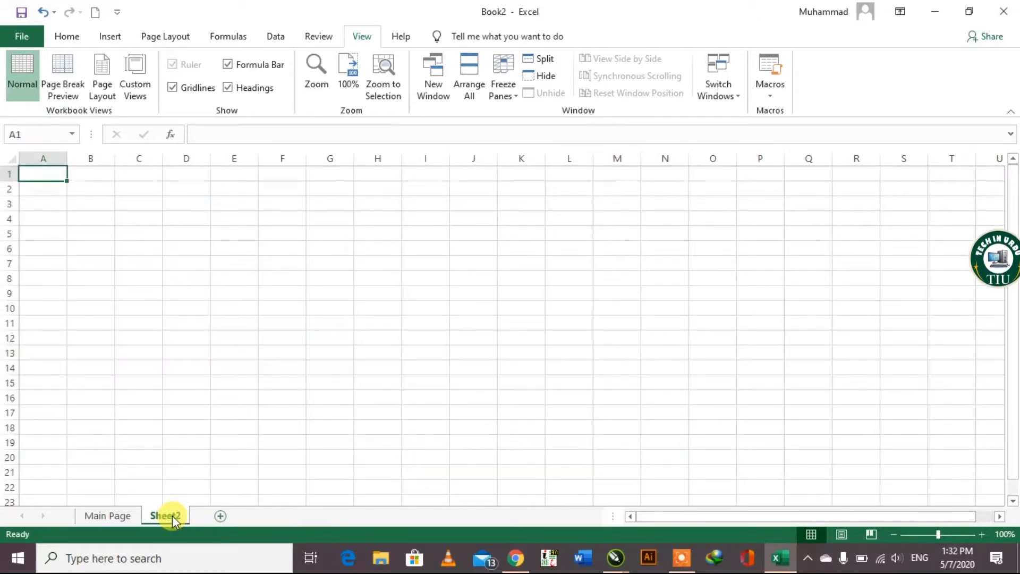
right_click(172, 515)
left_click(201, 380)
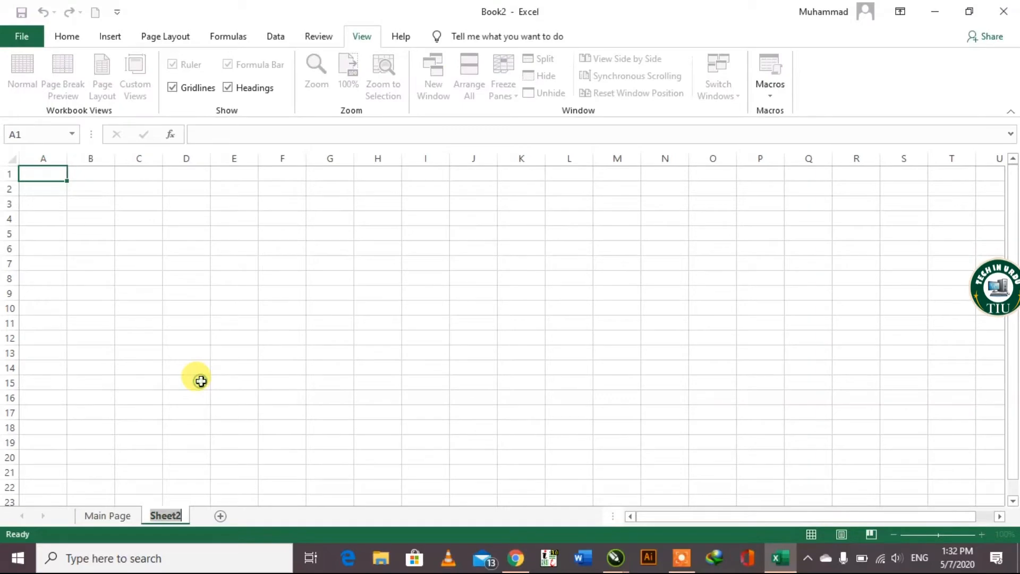
type("sales")
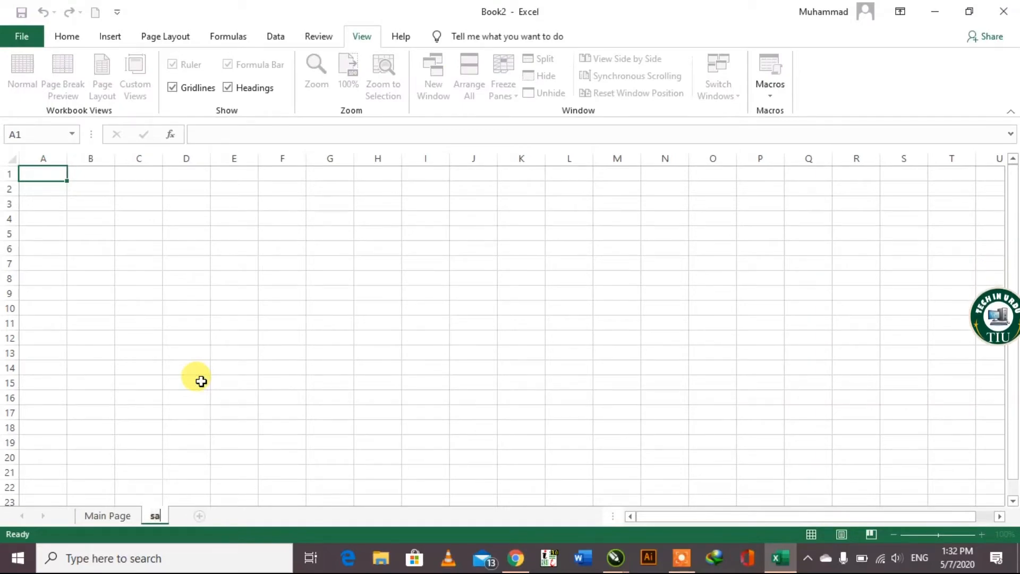
key("BackSpace")
key("BackSpace")
key("BackSpace")
key("BackSpace")
key("BackSpace")
type("Sales")
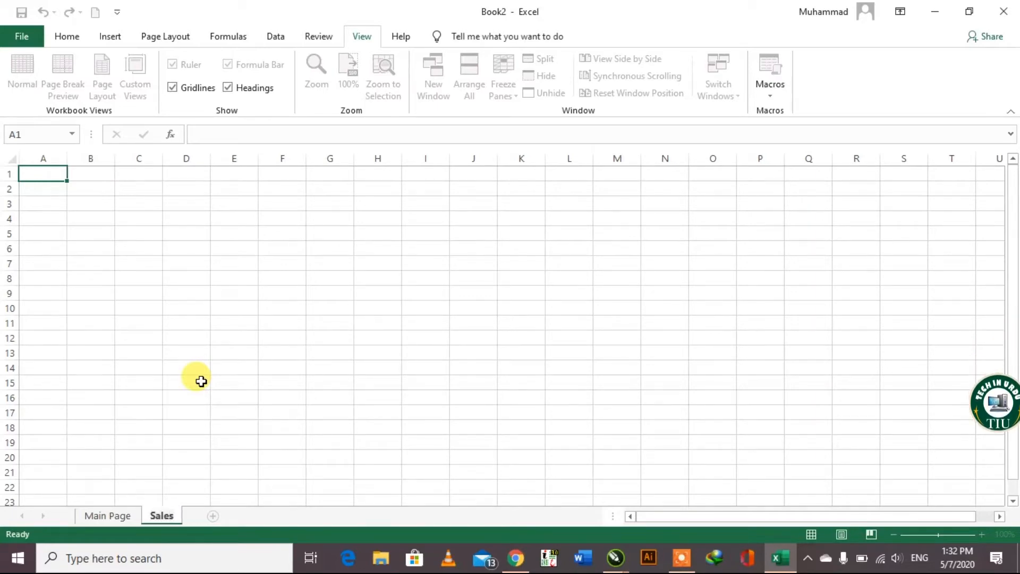
key("Return")
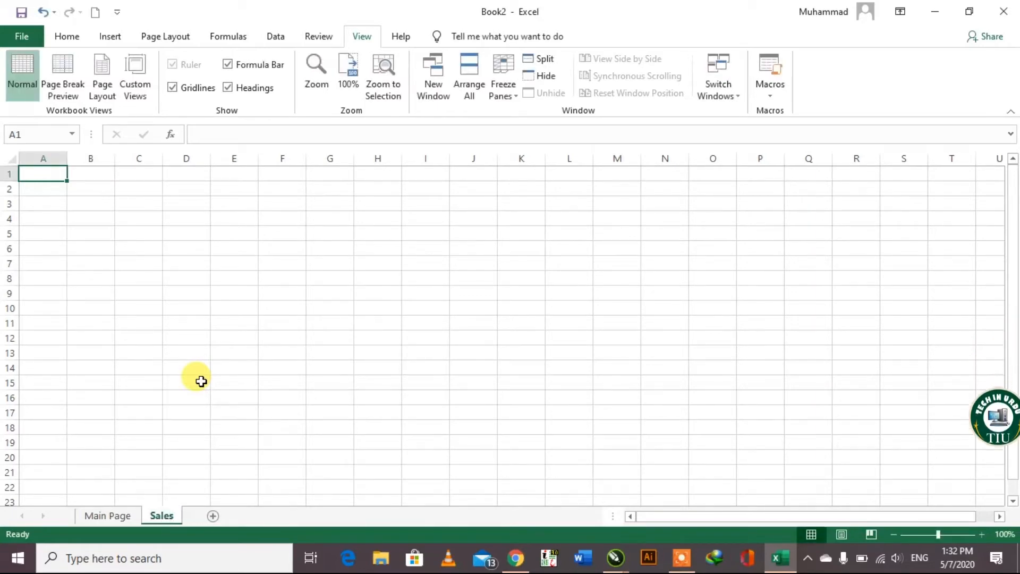
Add a new worksheet after Sales and name it "Debit".
left_click(212, 515)
right_click(211, 515)
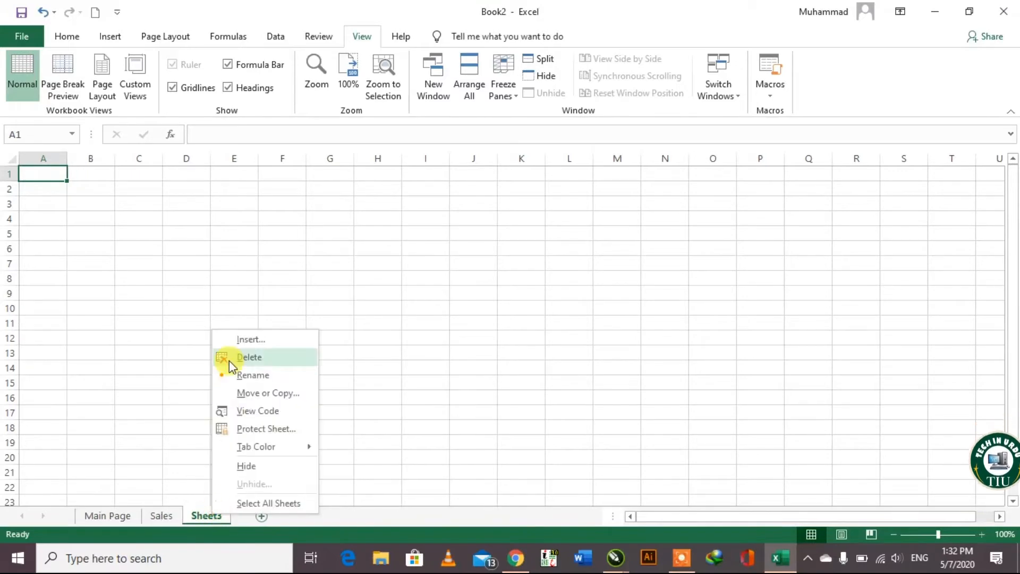
left_click(231, 374)
type("D")
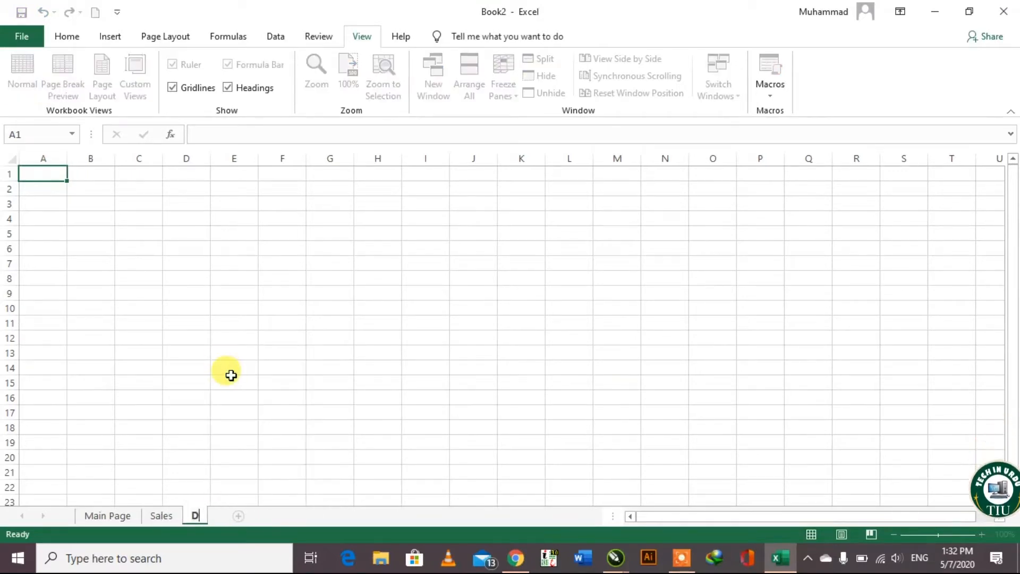
type("ebit")
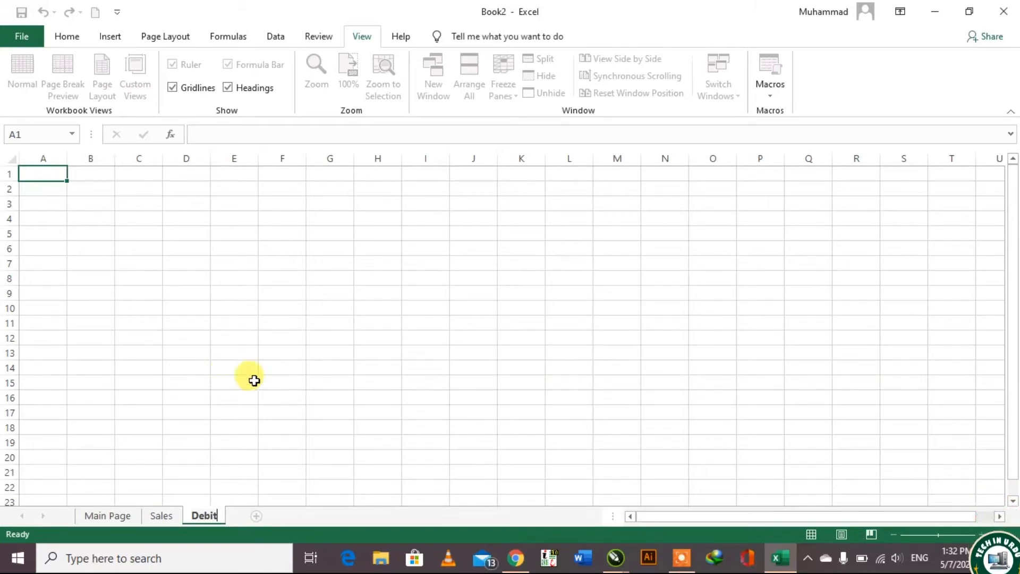
key("Return")
Add a new worksheet after Debit and name it "Credit".
left_click(256, 516)
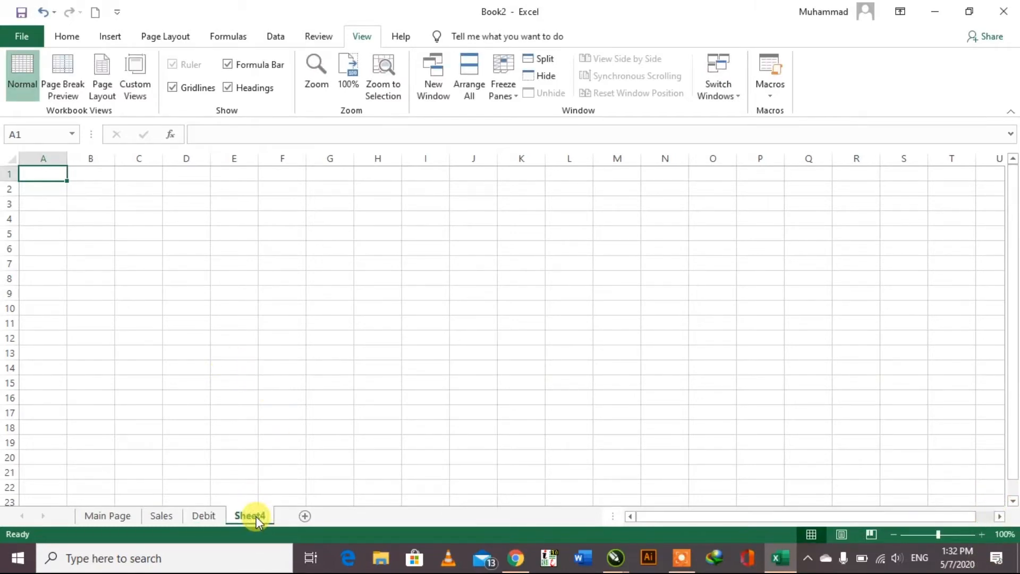
right_click(249, 516)
left_click(296, 379)
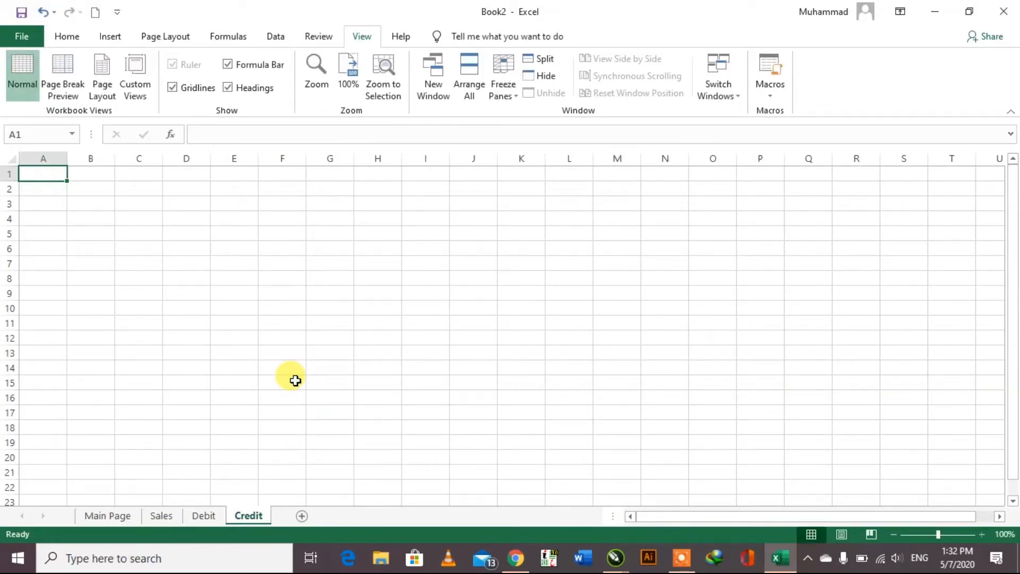
left_click(111, 517)
left_click(160, 516)
left_click(200, 515)
left_click(243, 516)
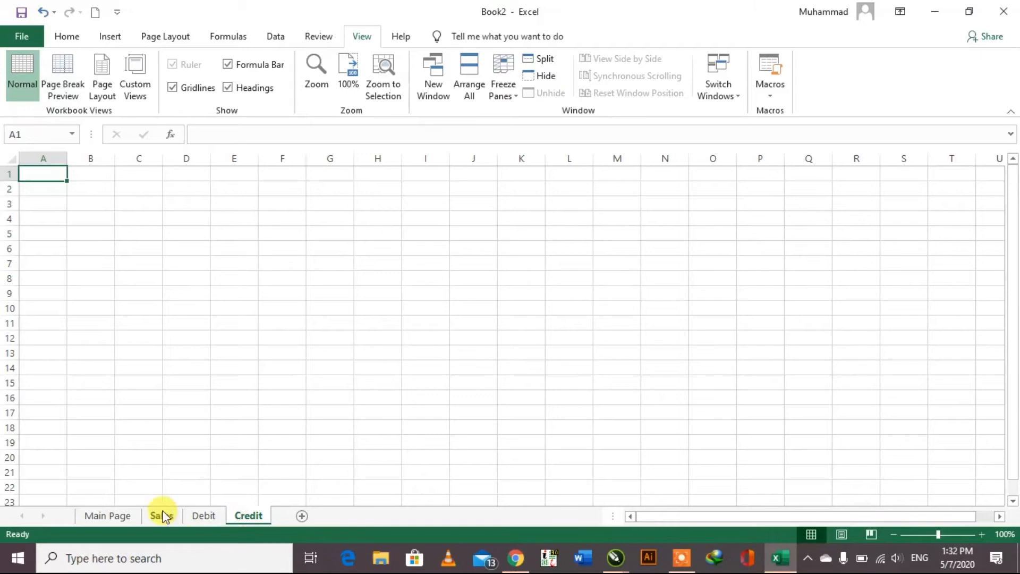
left_click(123, 516)
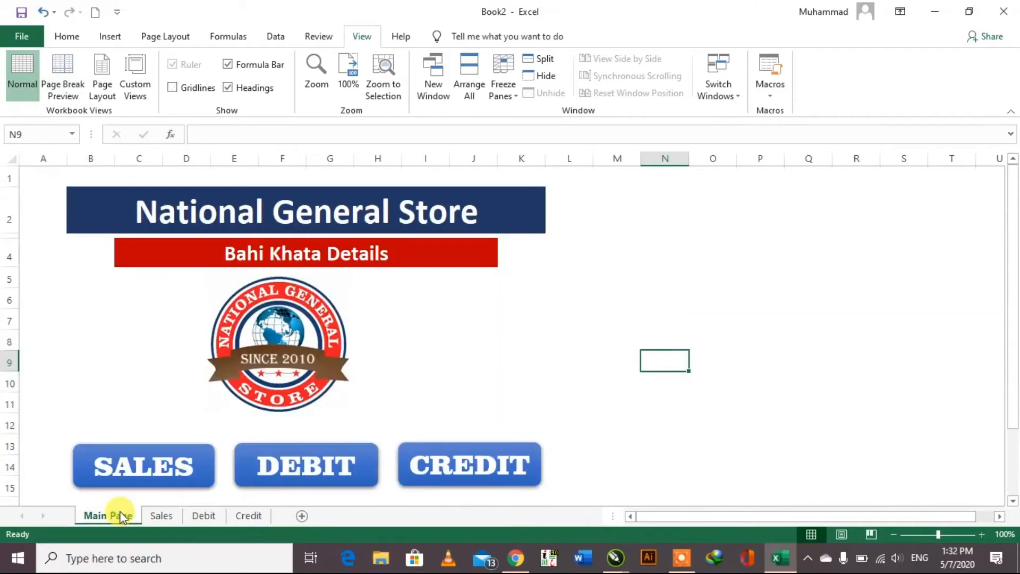
On the Sales sheet, merge and center cells B1:I1 and enter the title "National General Store".
left_click(163, 515)
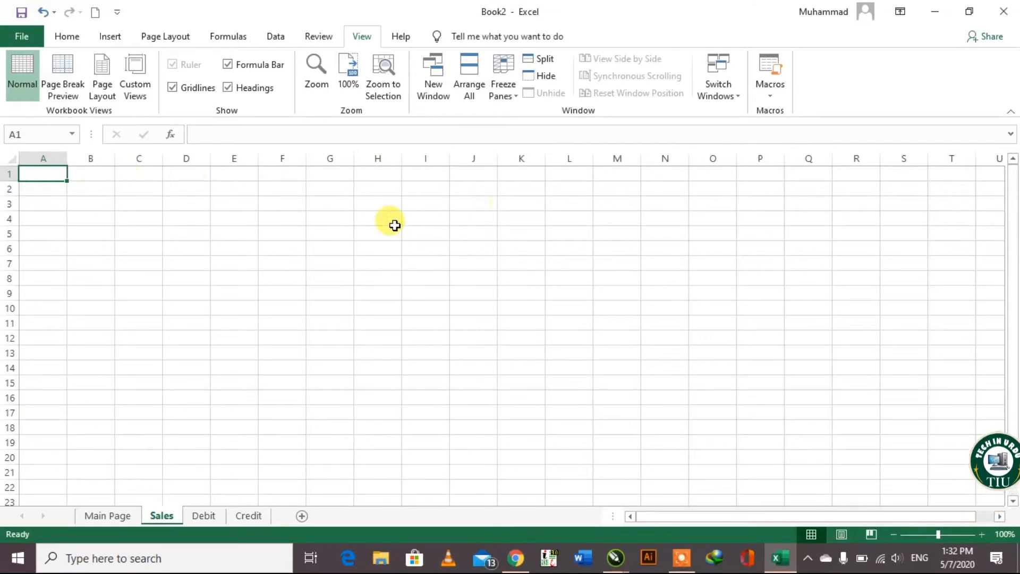
left_click(104, 175)
left_click_drag(103, 175, 417, 177)
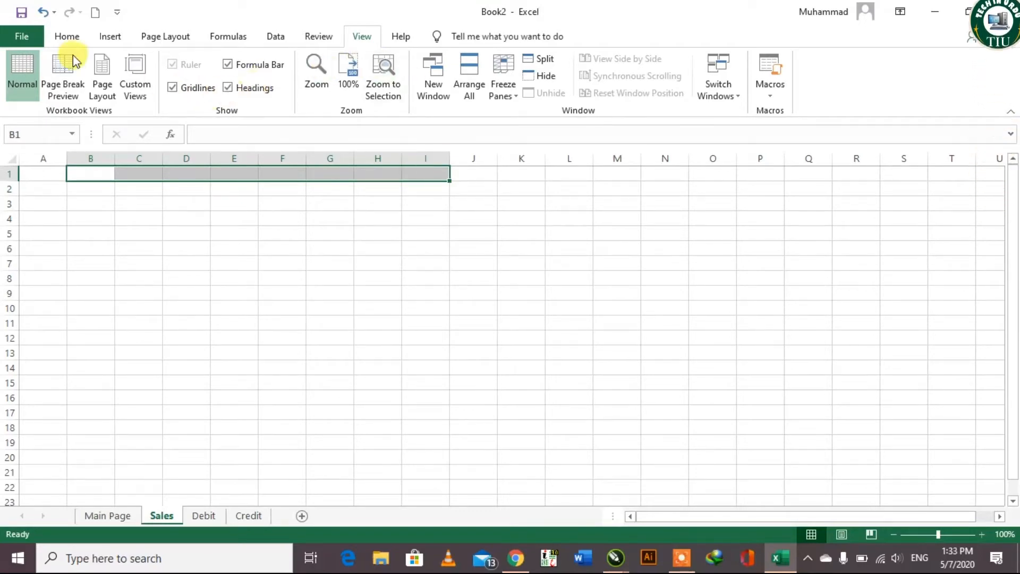
left_click(67, 36)
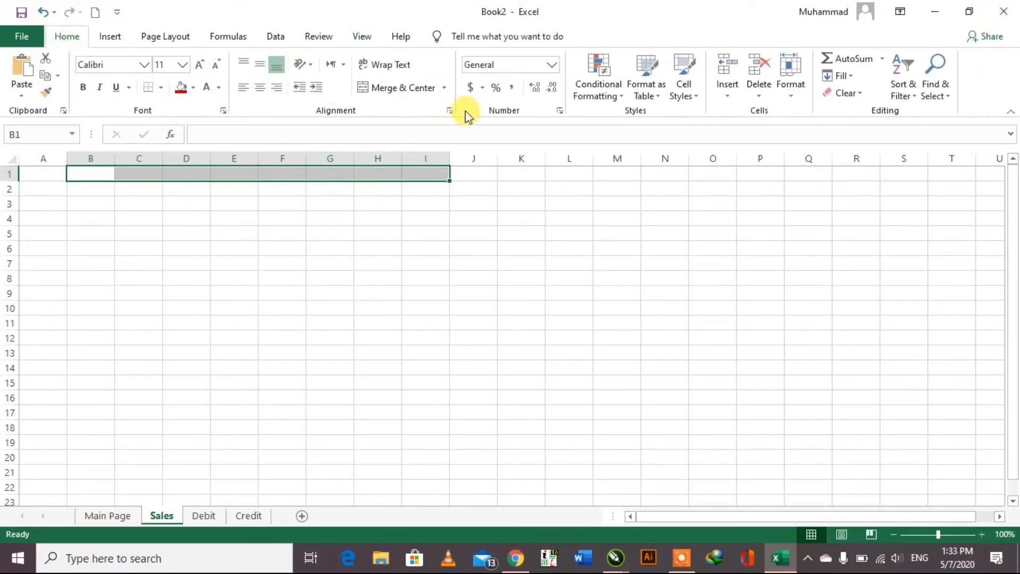
left_click(393, 88)
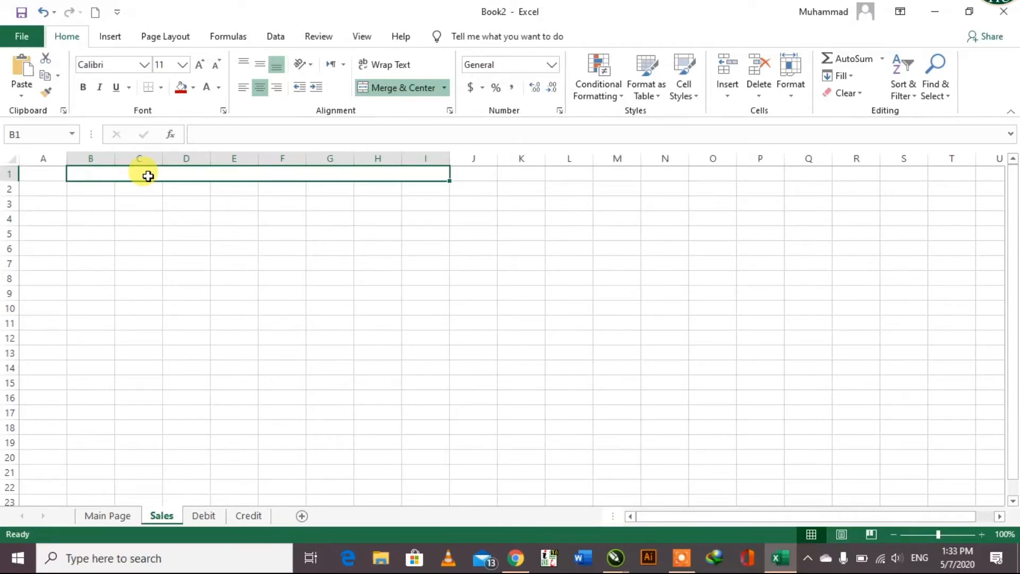
type("National General Store")
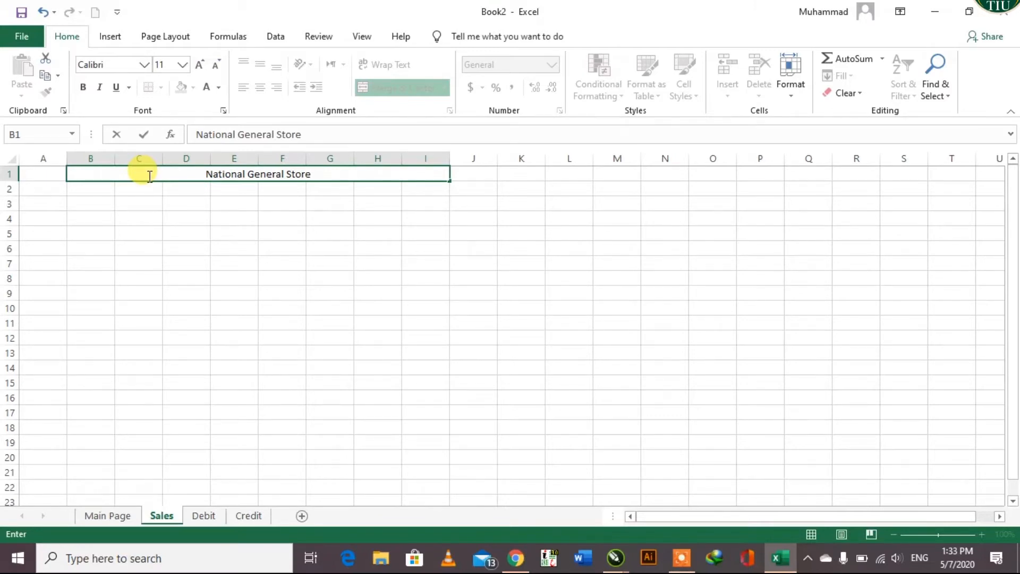
key("Return")
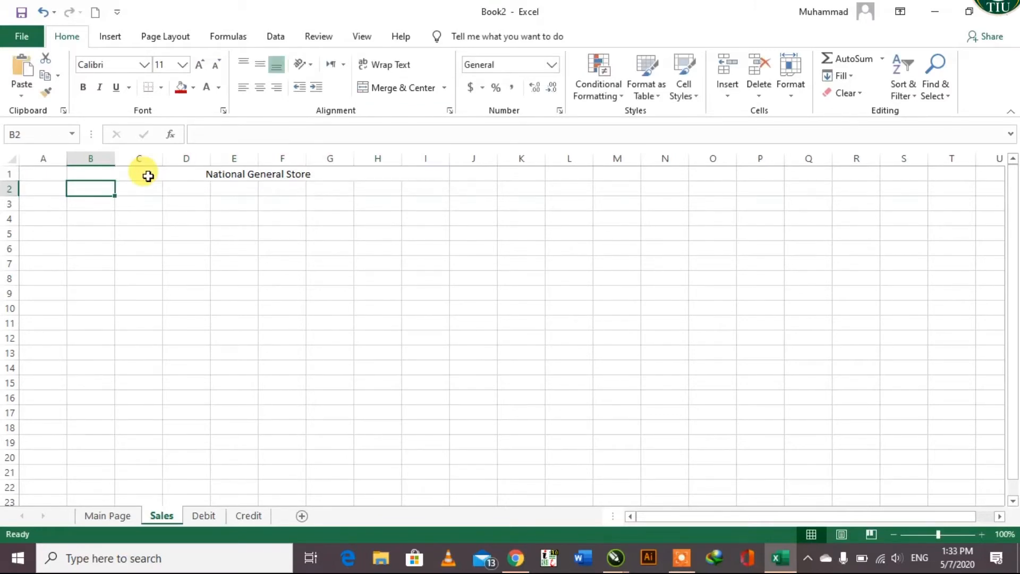
Merge and center cells D2:H2 and enter the subtitle "Sale Sheet".
left_click_drag(178, 193, 362, 190)
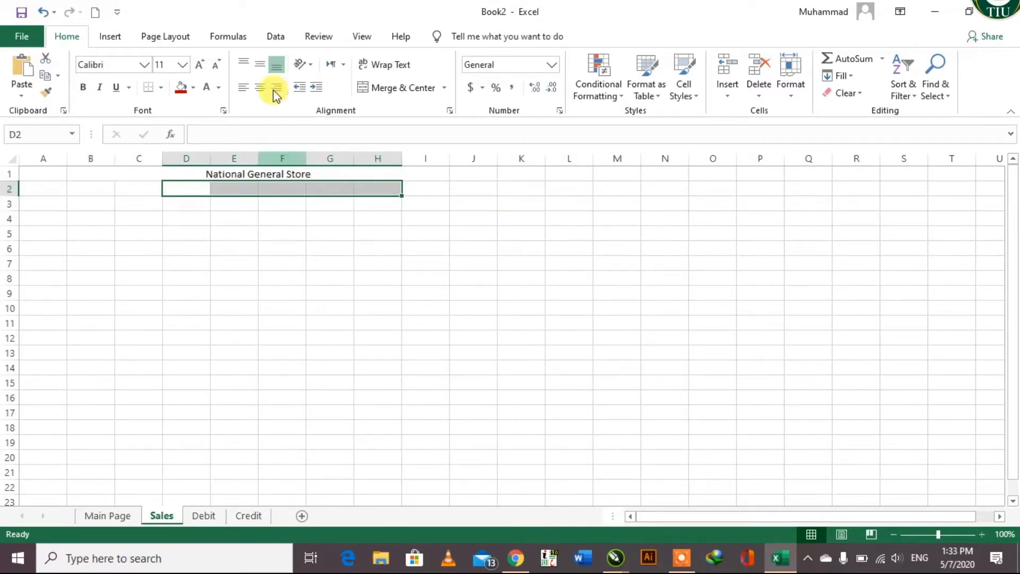
left_click(396, 90)
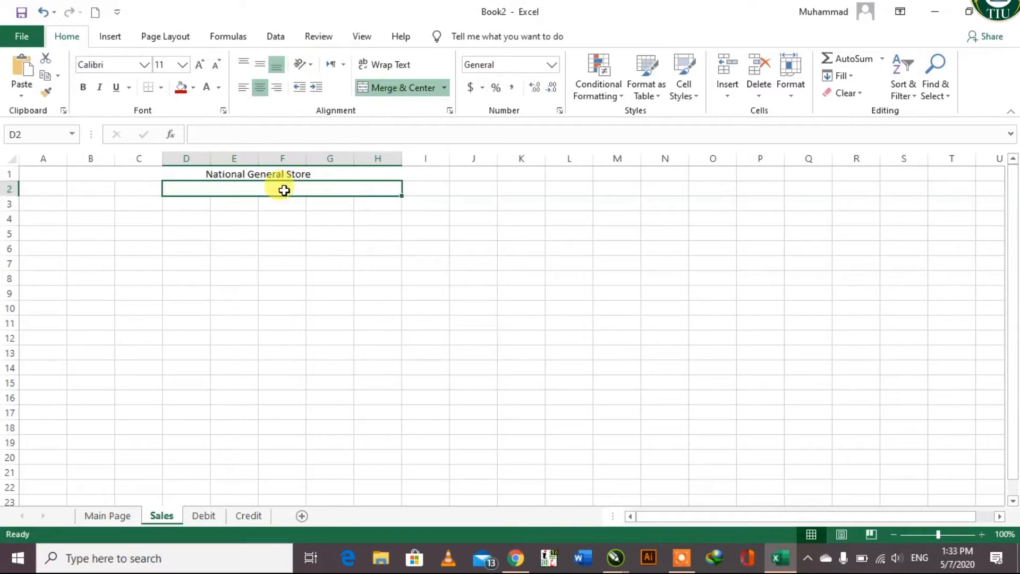
type("Sale Sheet")
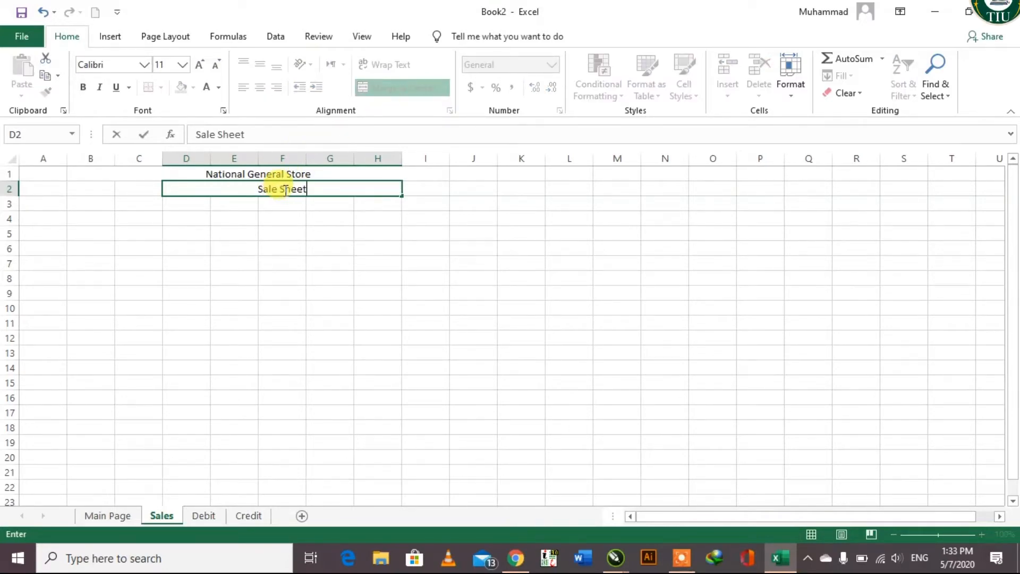
left_click(267, 245)
Format the National General Store title in B1 with font size 26, a red fill and bold white text.
left_click(222, 174)
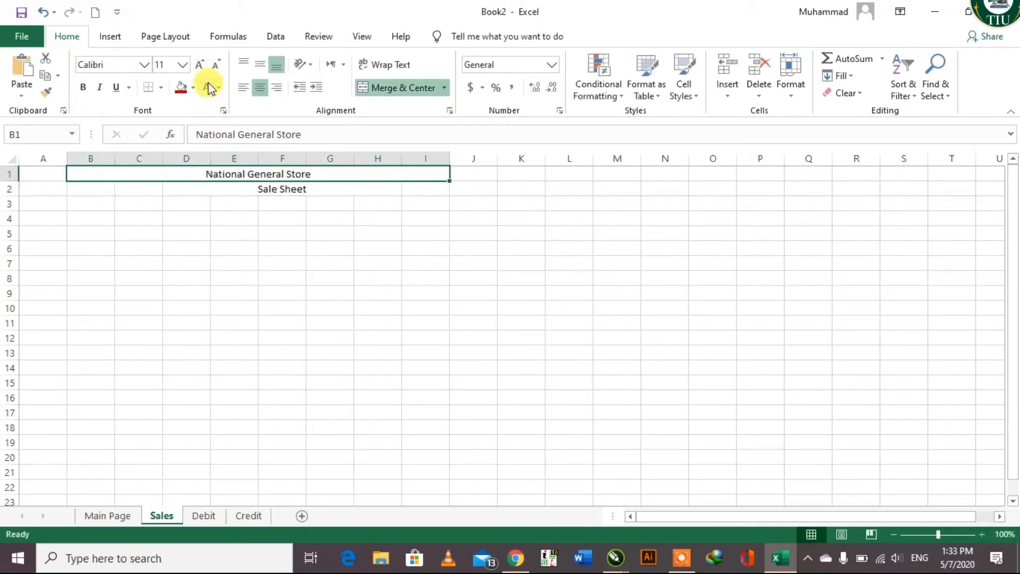
left_click(199, 64)
left_click(200, 64)
left_click(200, 64)
left_click(200, 65)
left_click(200, 64)
left_click(200, 64)
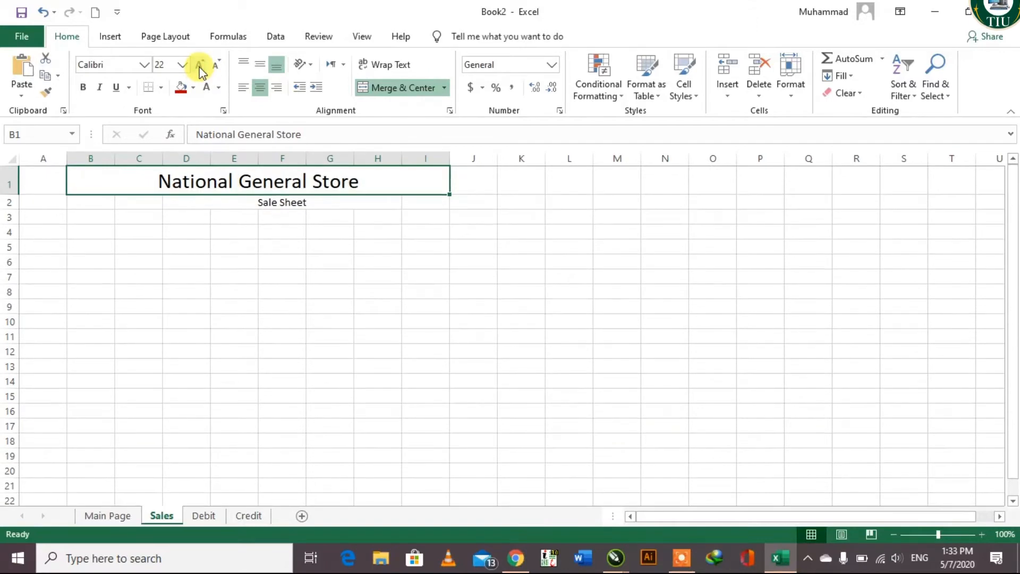
left_click(200, 64)
left_click(200, 64)
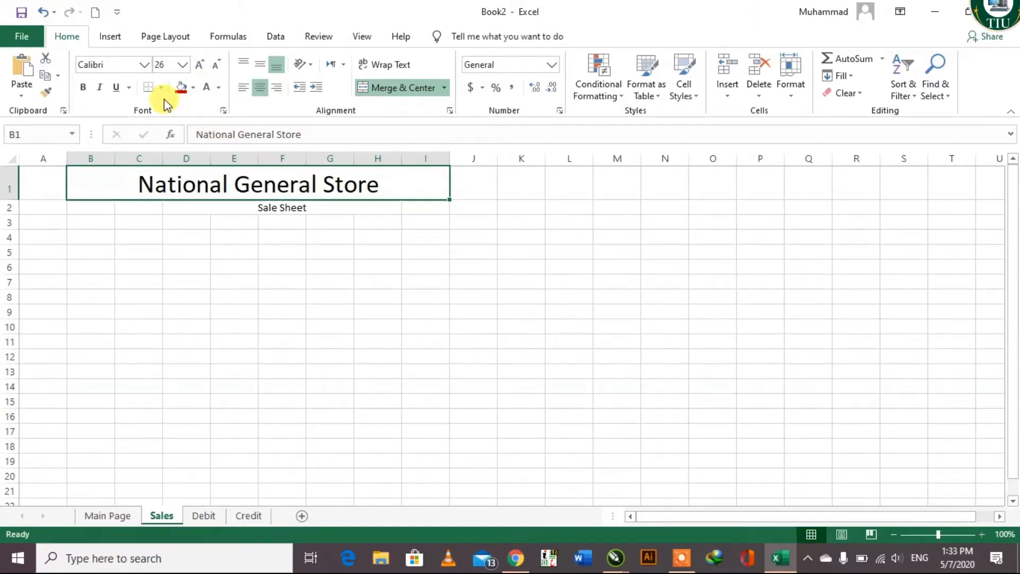
left_click(181, 89)
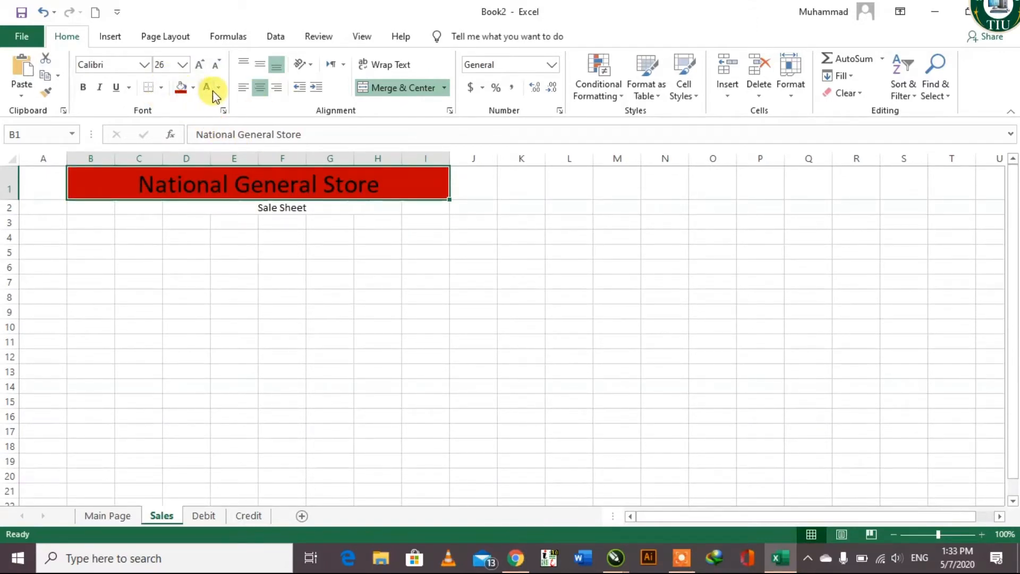
left_click(207, 91)
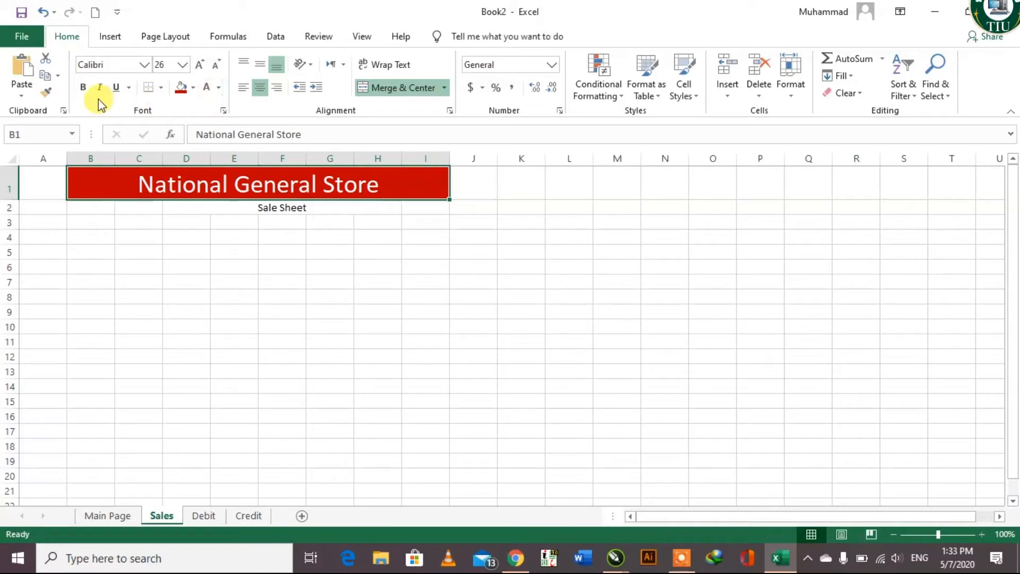
left_click(82, 88)
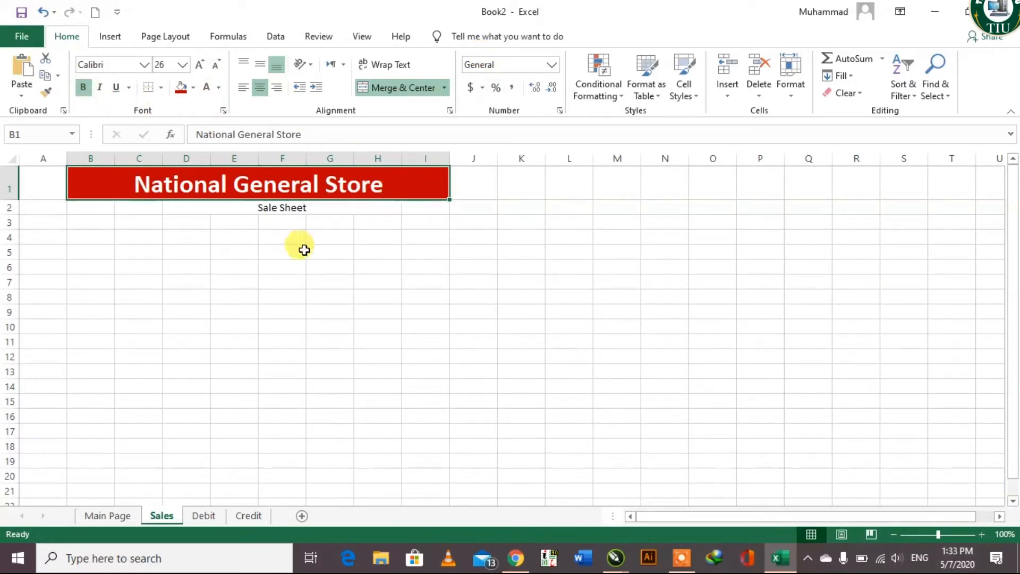
Set the Sale Sheet subtitle to font size 16 and extend its merged, centered cell to span C2:H2.
left_click(274, 211)
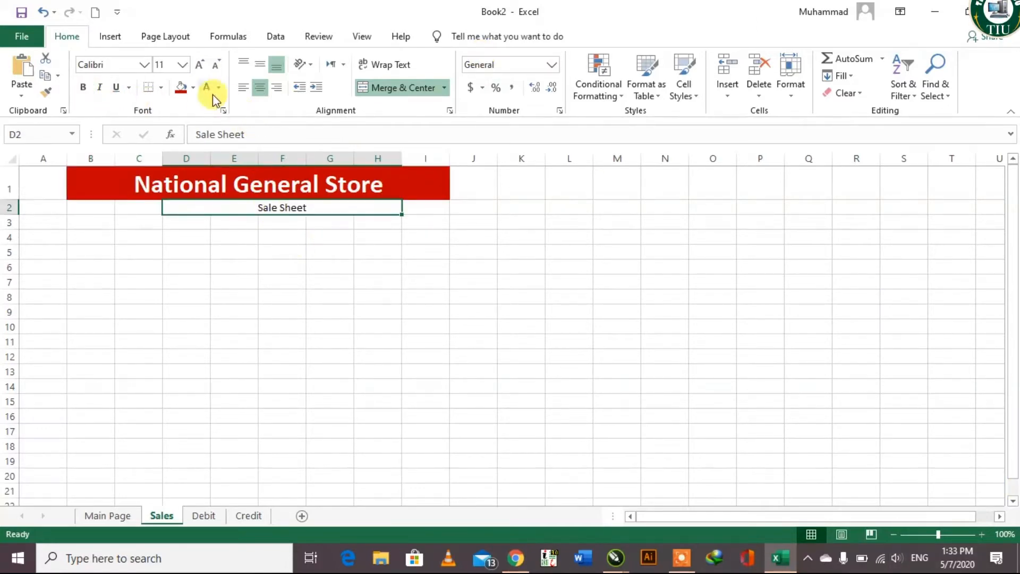
left_click(199, 64)
left_click(200, 65)
left_click(200, 65)
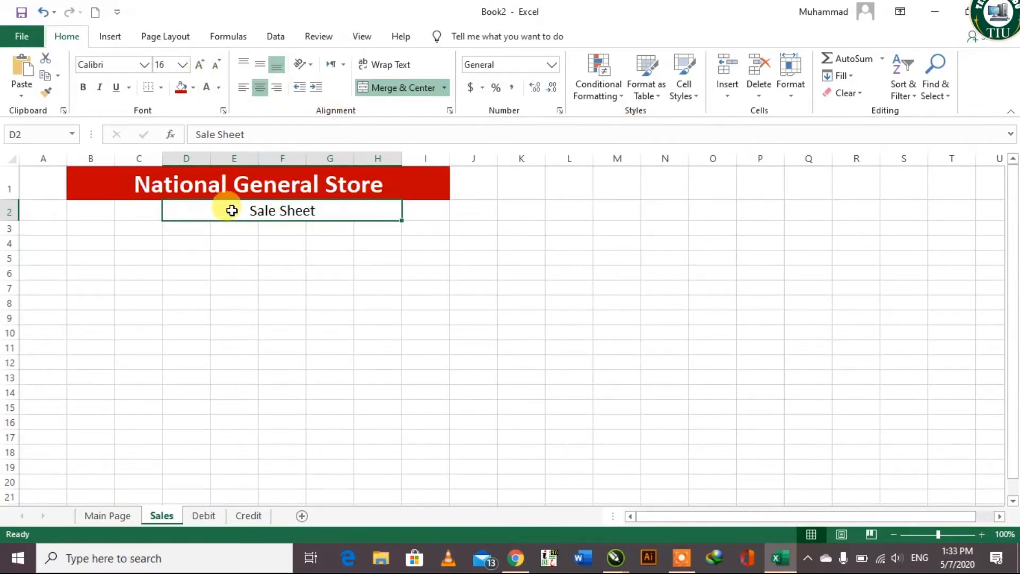
left_click_drag(325, 211, 152, 213)
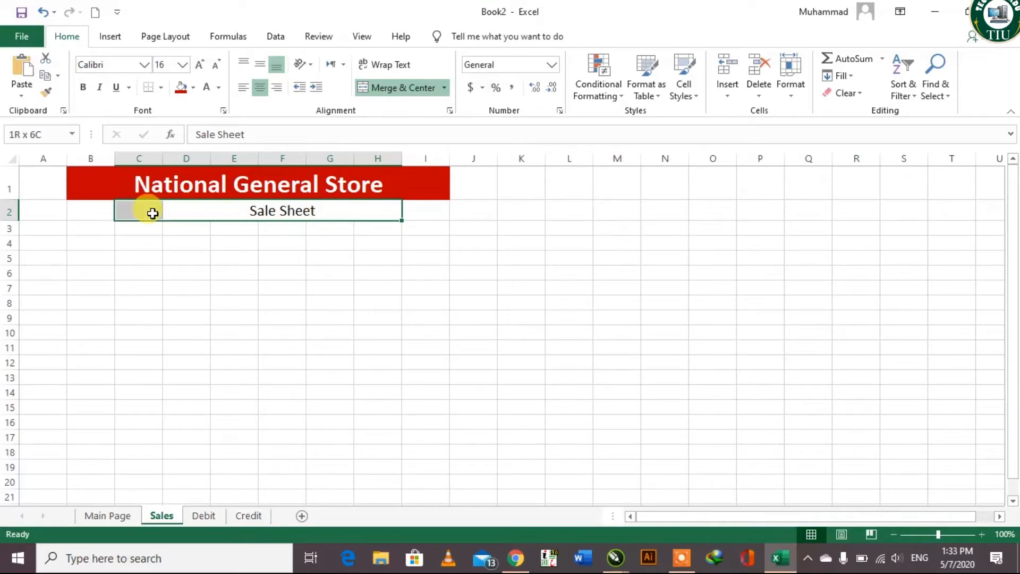
left_click(379, 88)
left_click(379, 88)
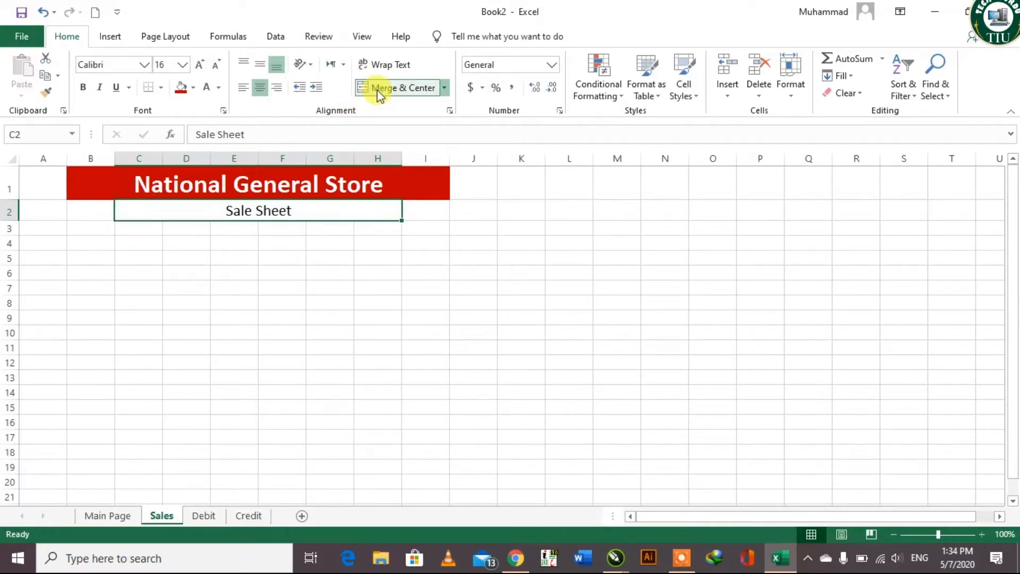
Give the Sale Sheet subtitle a dark blue fill and bold white text one font size larger.
left_click(193, 89)
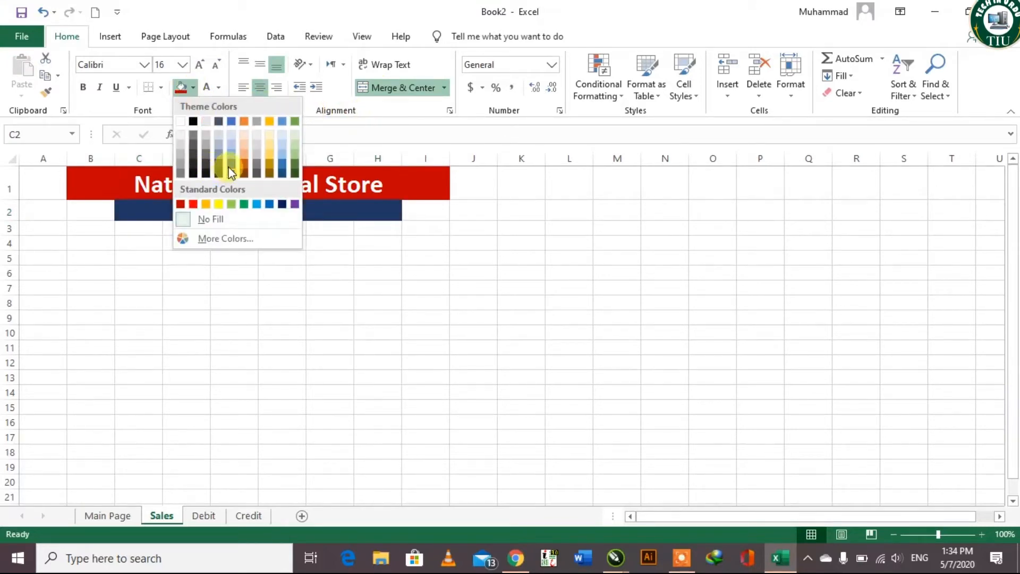
left_click(228, 162)
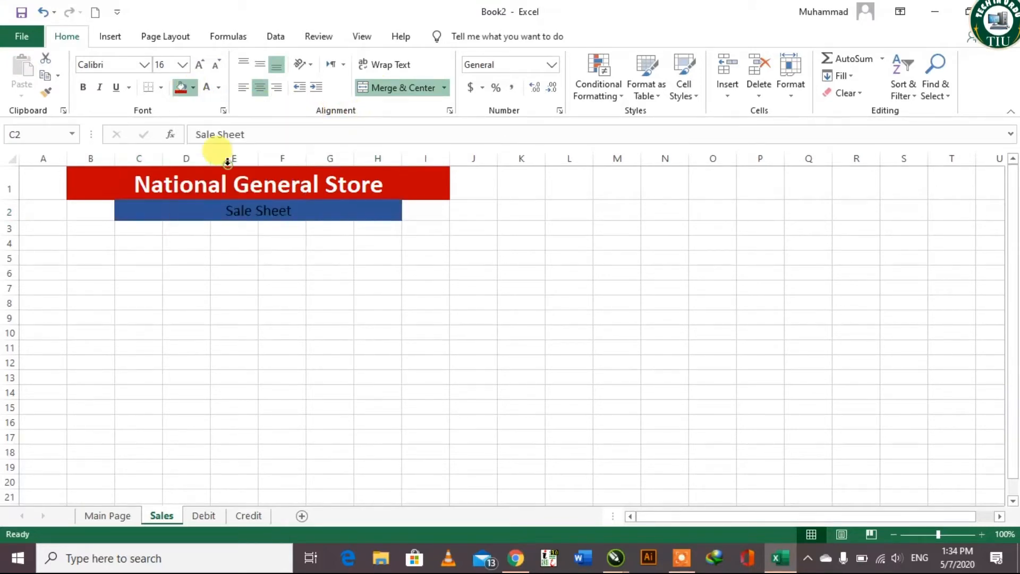
left_click(205, 91)
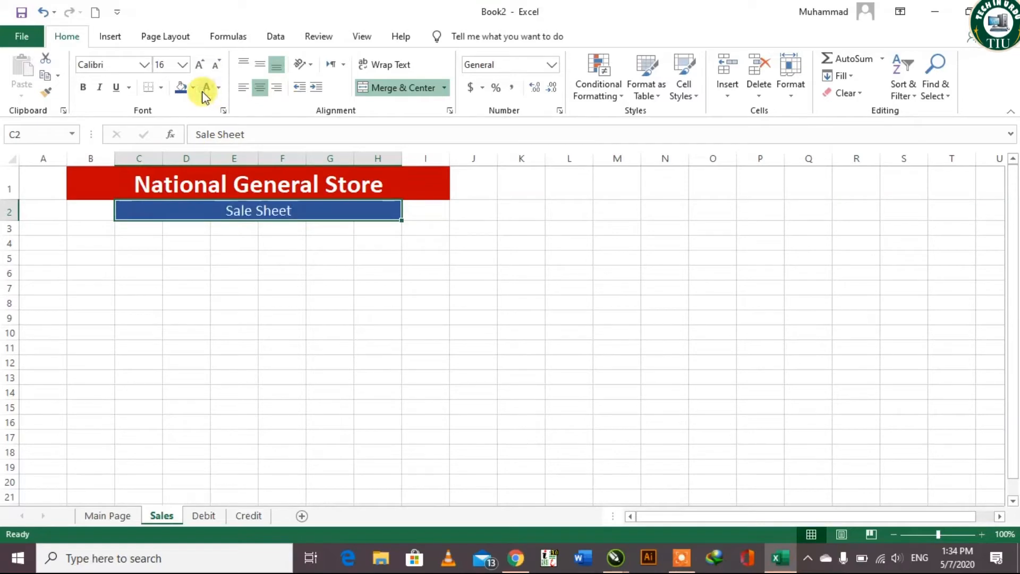
left_click(198, 64)
left_click(83, 89)
left_click(372, 242)
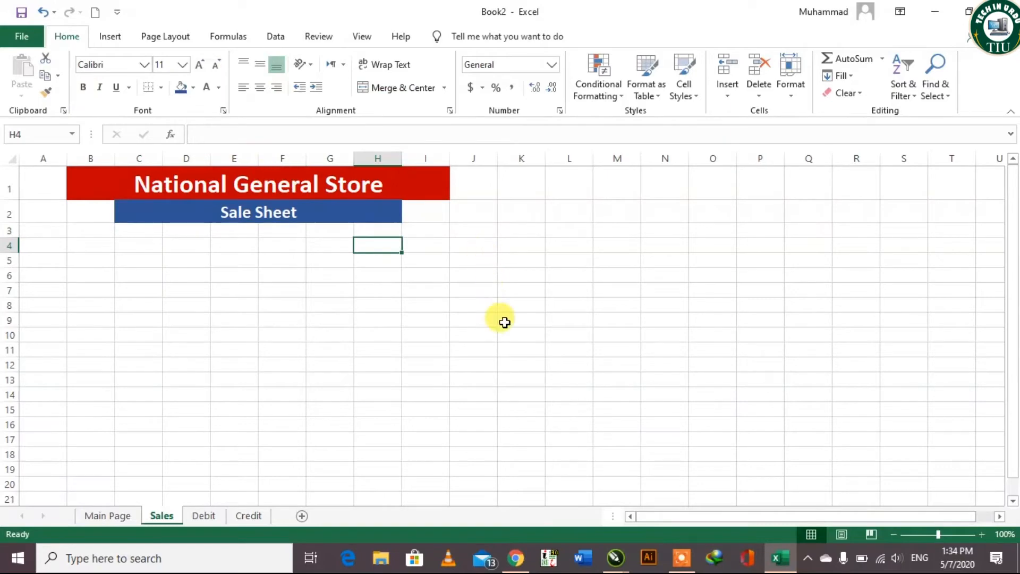
Narrow column A of the Sales sheet to a slim margin.
scroll(496, 321, "up", 4)
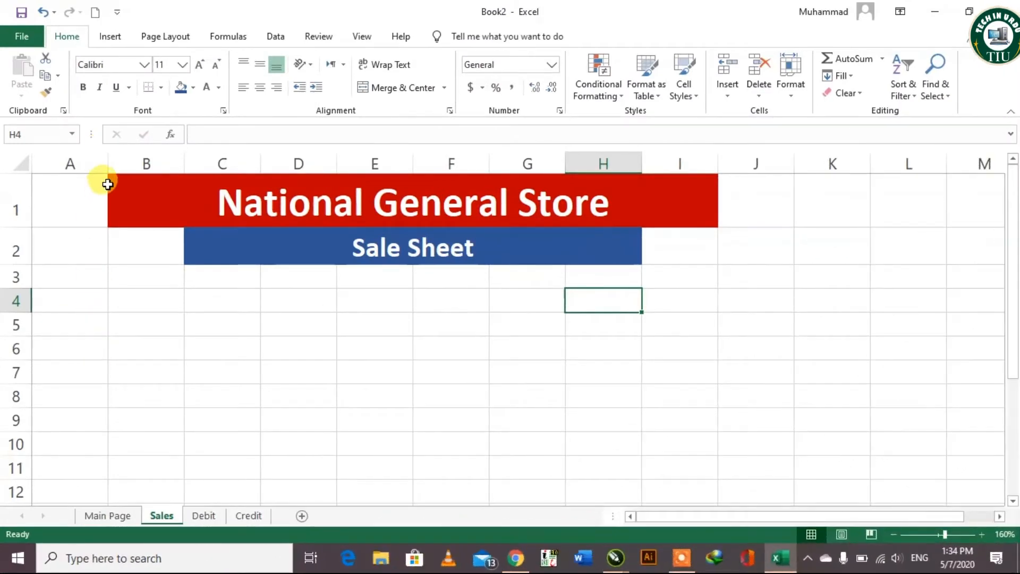
left_click_drag(108, 162, 61, 166)
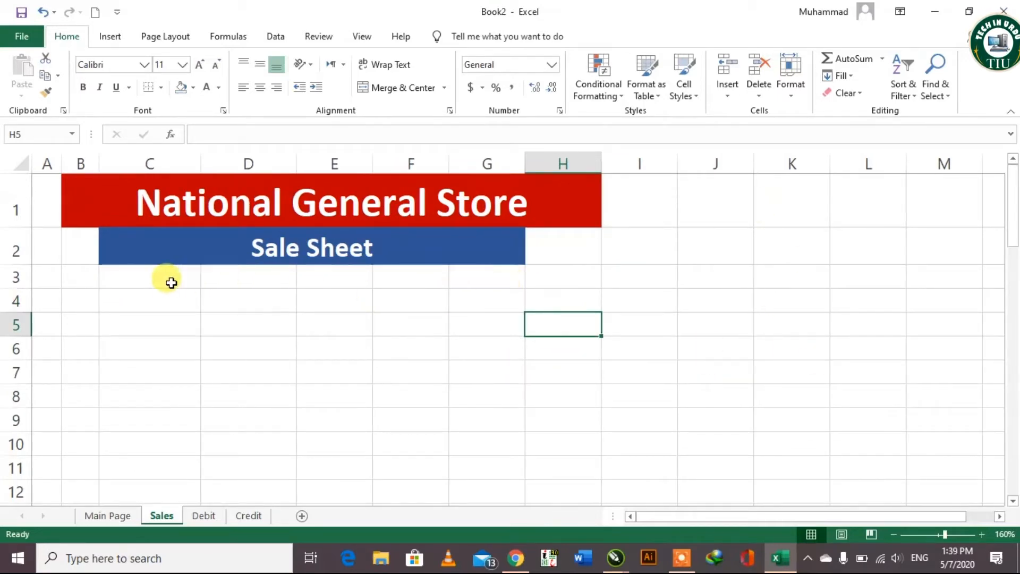
Enter the column headings "S.No", "Date" and "Item/Desc" in cells B3, C3 and D3.
left_click(84, 281)
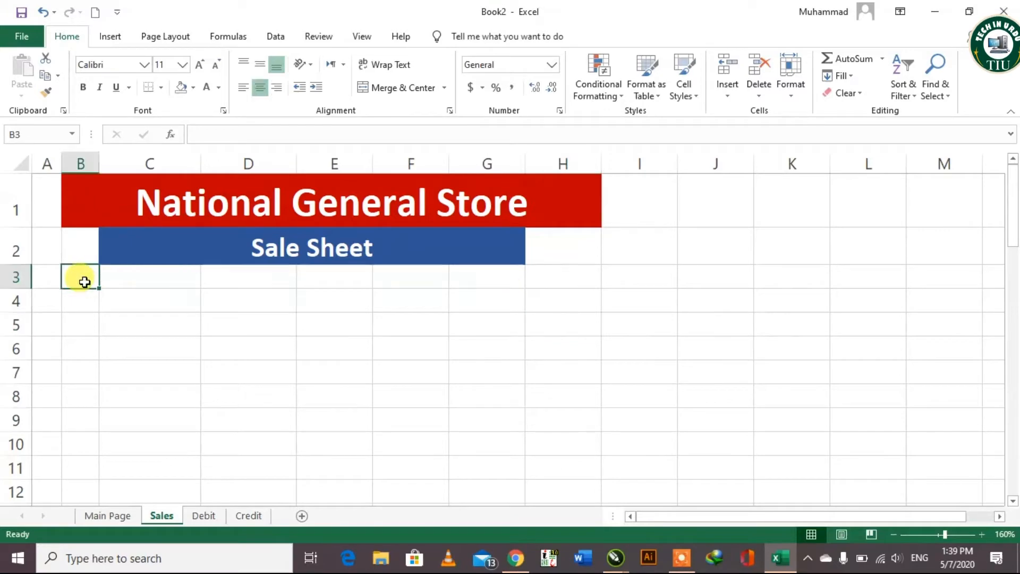
type("S.No")
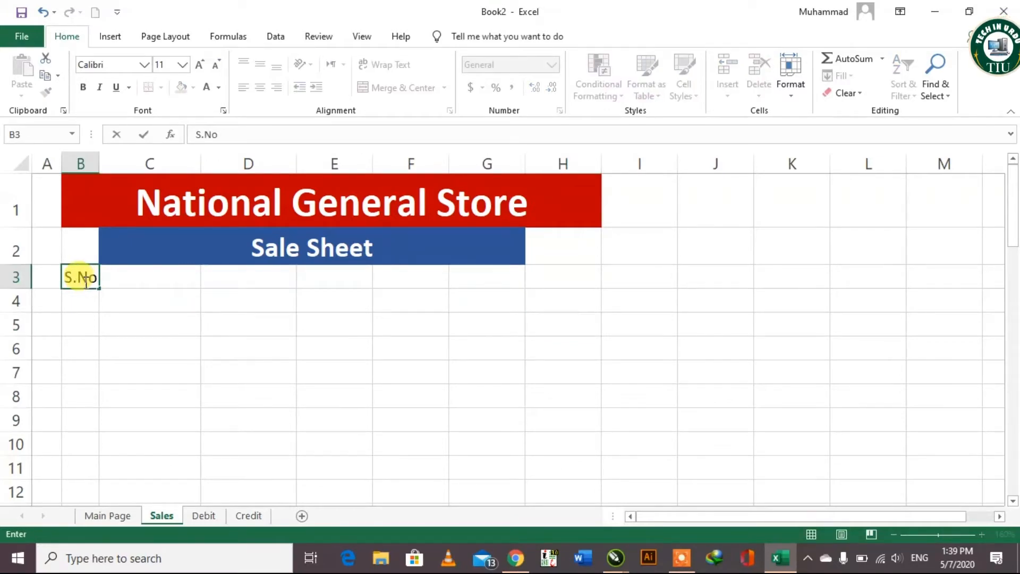
key("Tab")
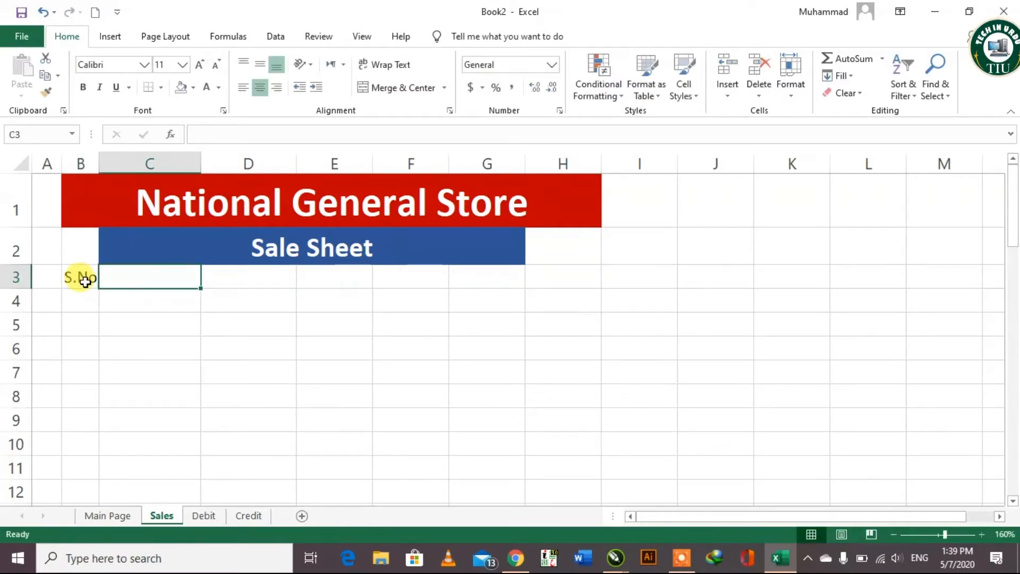
type("Date")
key("Tab")
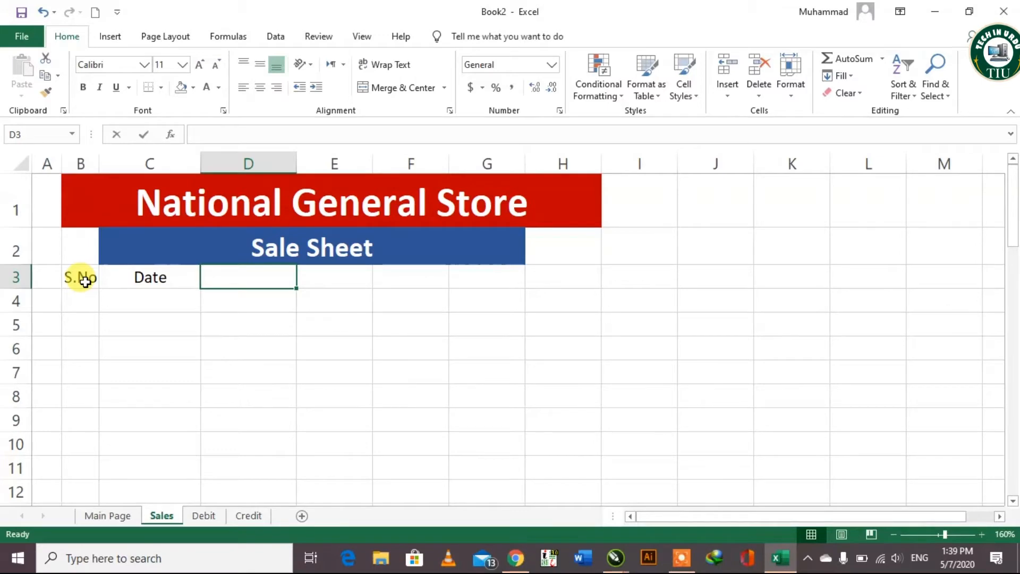
type("Item/")
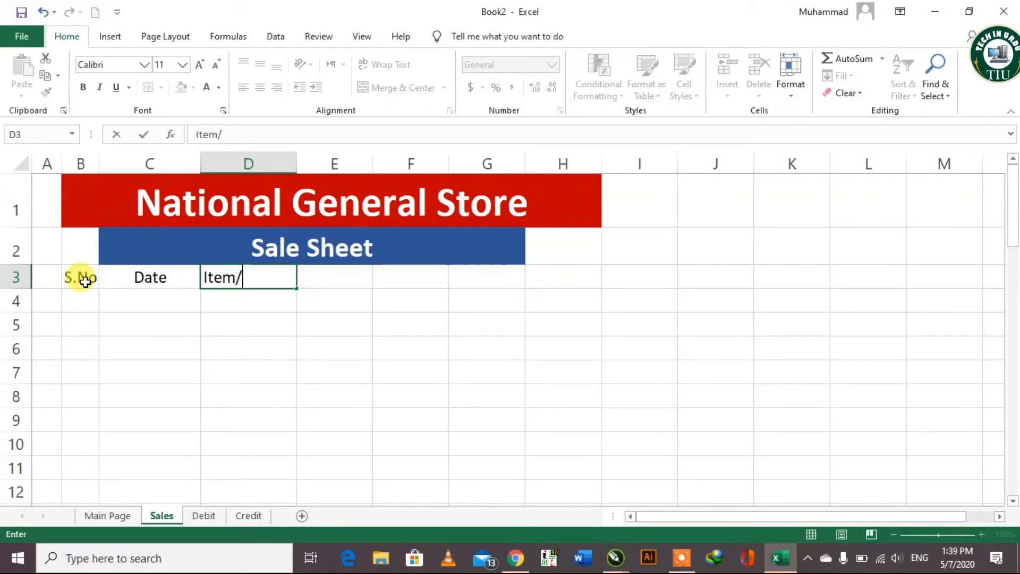
type("Desc")
key("Tab")
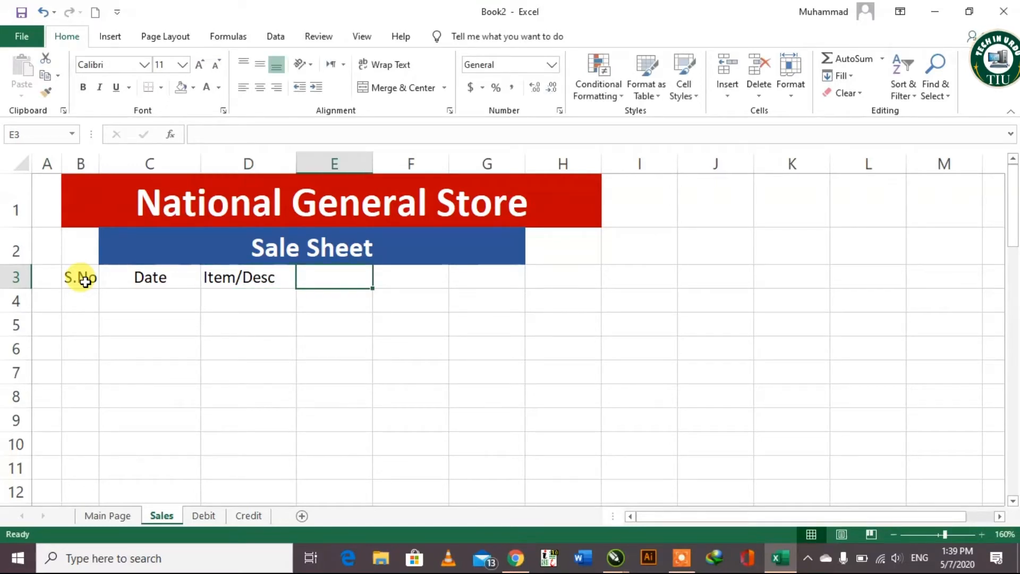
Enter the column headings "Qnty", "Unit/P", "Unit" and "Price" in cells E3 through H3 of the Sales sheet.
type("Qnty")
key("Tab")
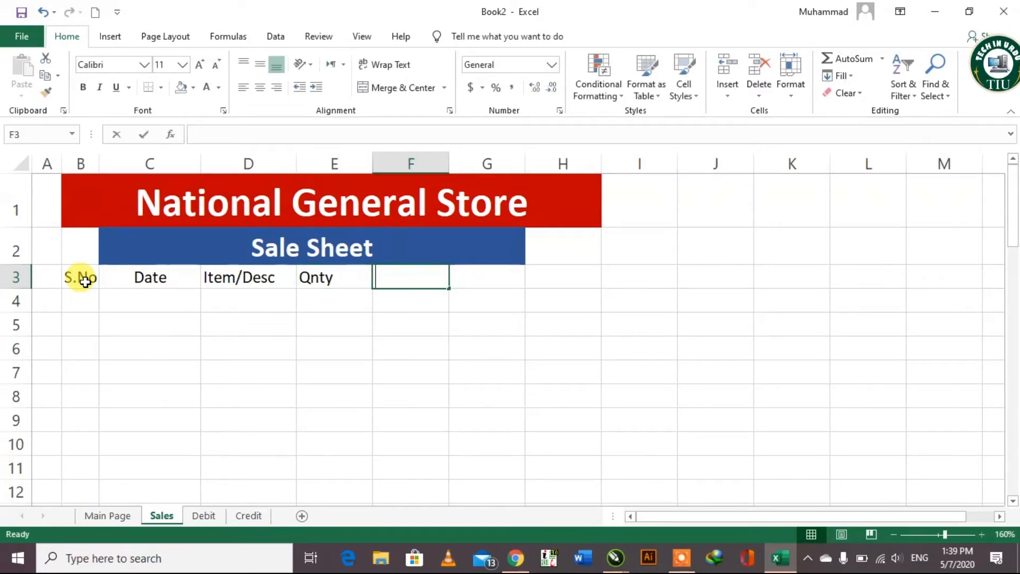
type("Unit")
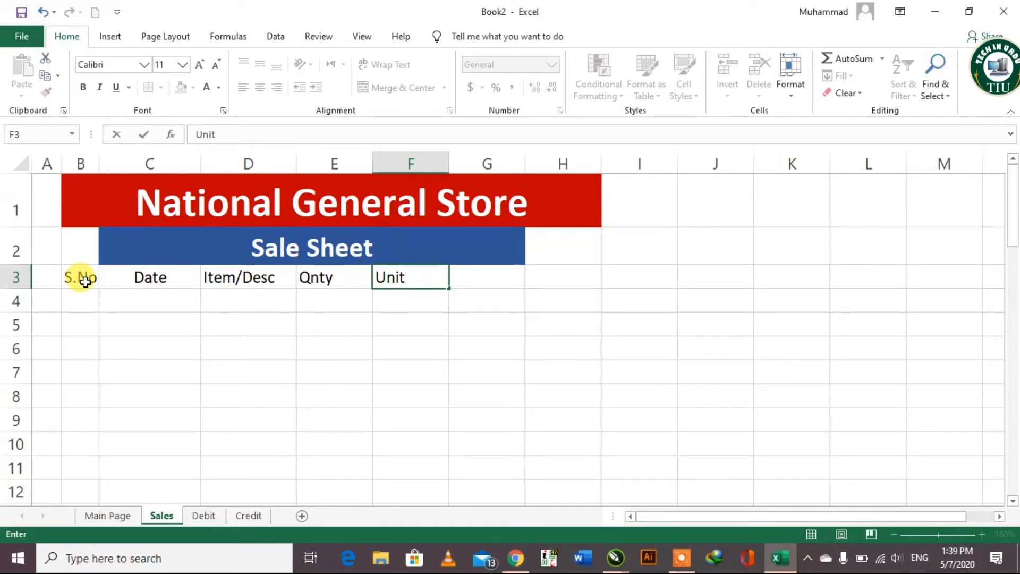
type("/P")
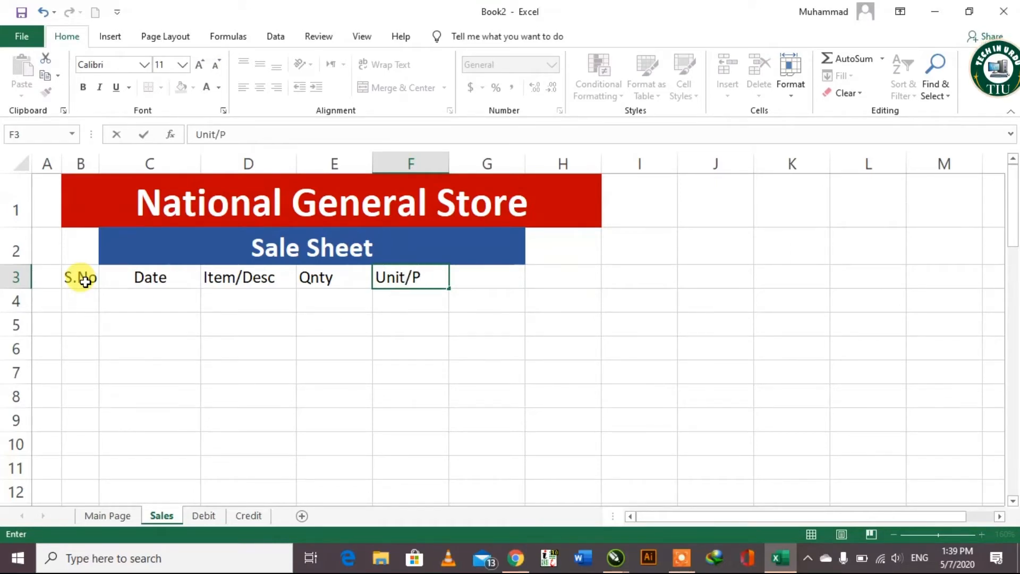
key("Tab")
type("Unit")
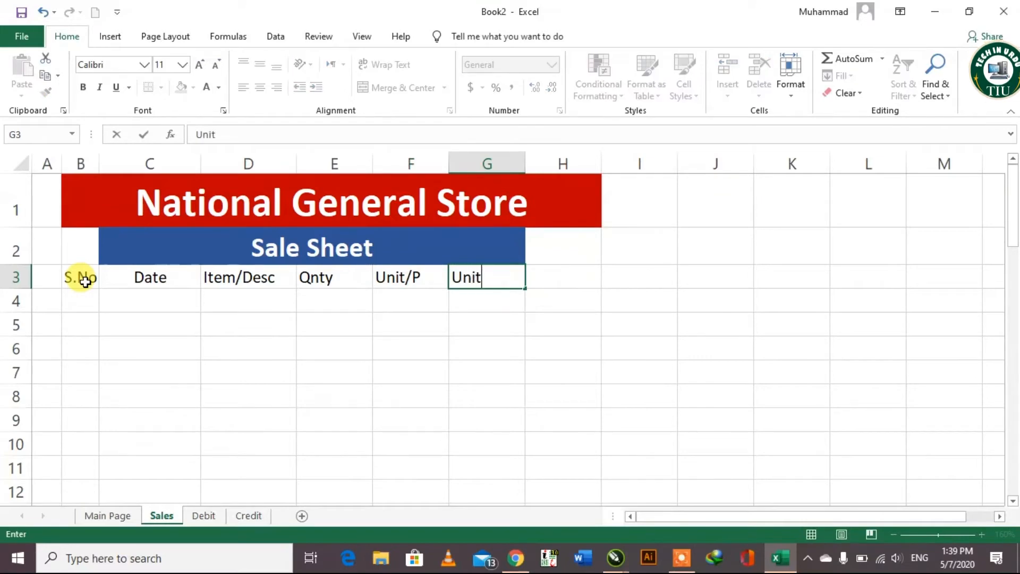
key("Tab")
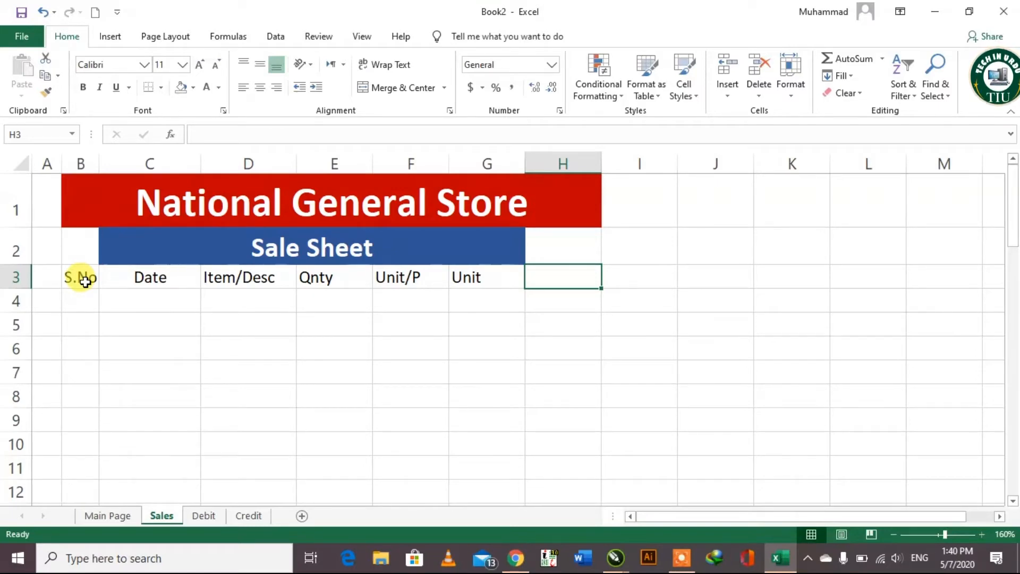
type("Price")
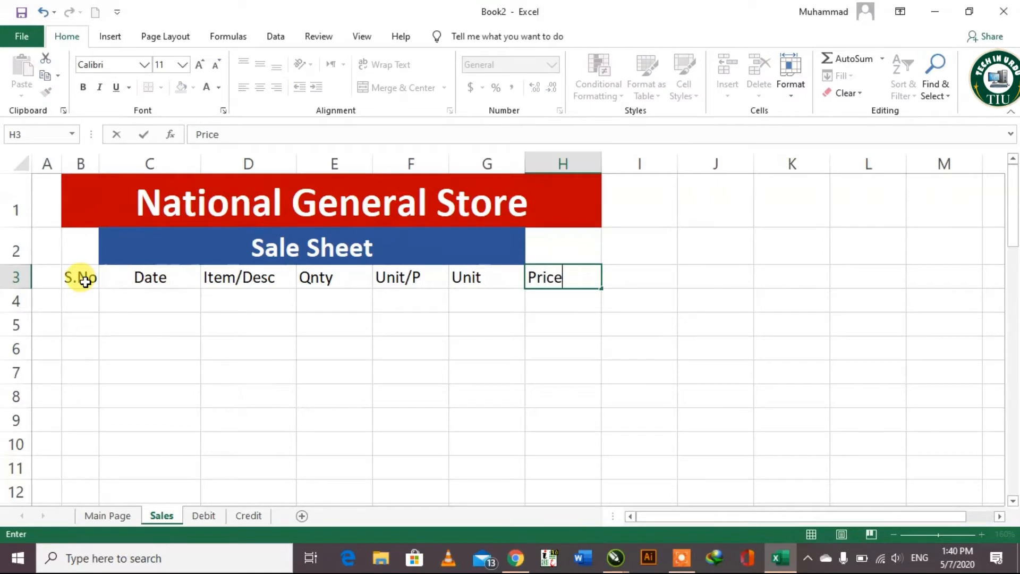
left_click(131, 303)
Center the headings in B3:H3 both vertically and horizontally, and make them bold at font size 12.
left_click_drag(69, 273, 563, 276)
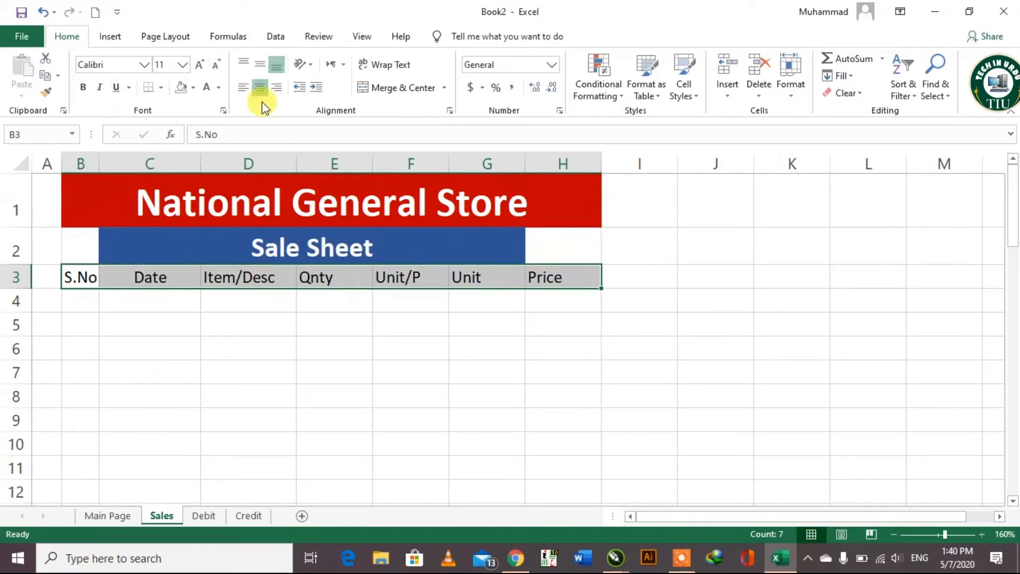
left_click(260, 69)
left_click(260, 88)
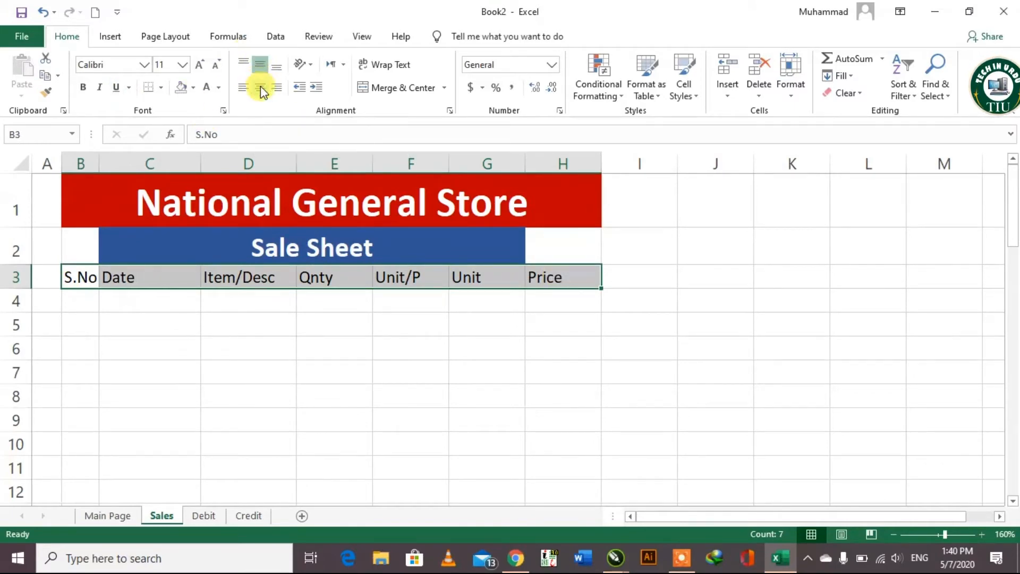
left_click(261, 88)
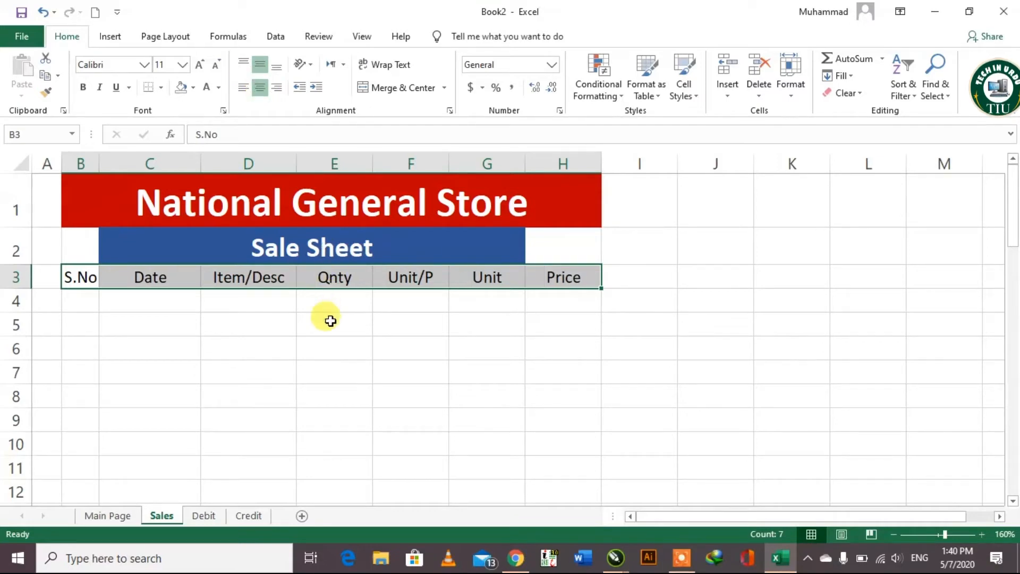
left_click(83, 87)
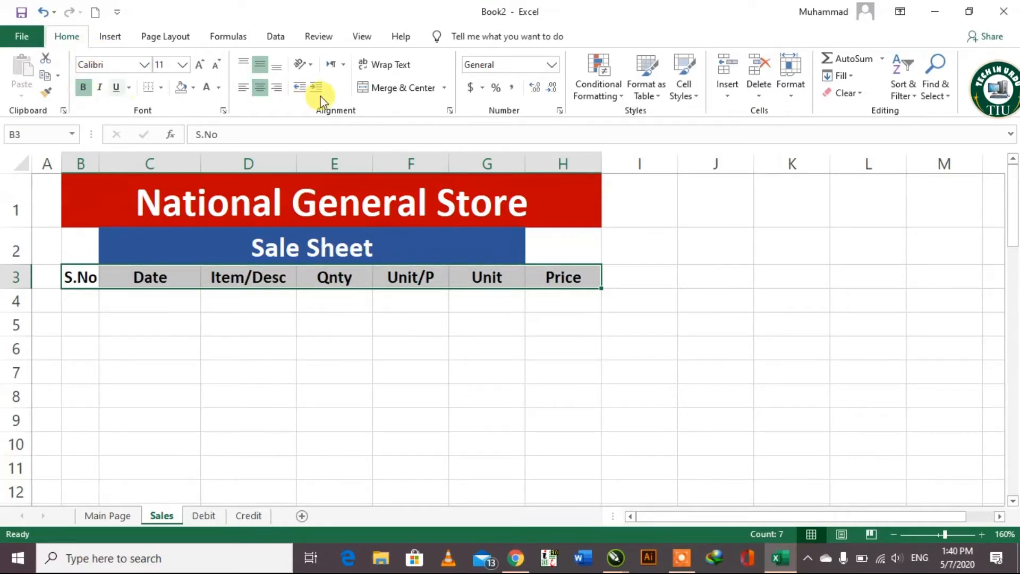
left_click(200, 66)
left_click(433, 348)
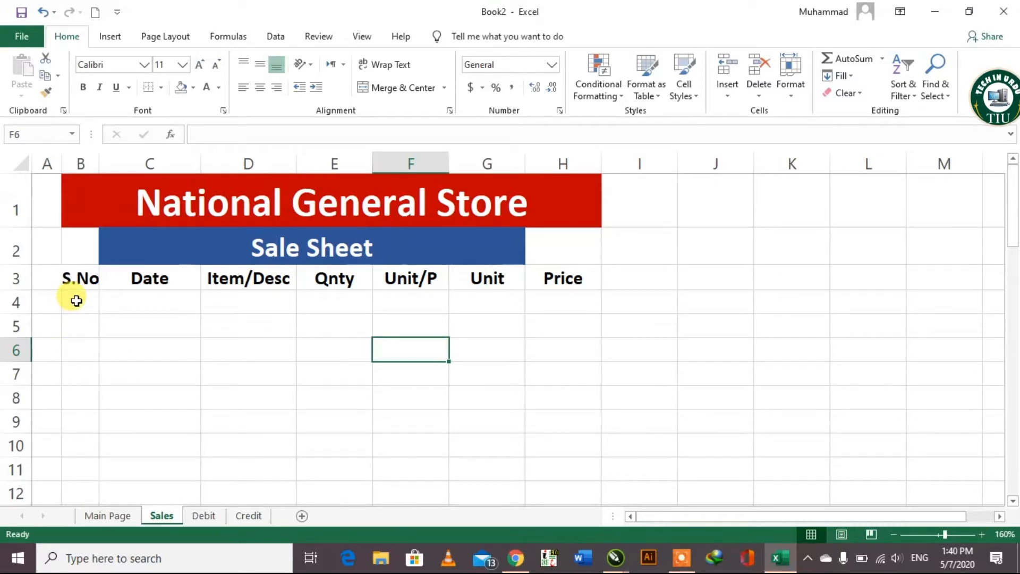
Insert the TODAY date function in cell C4 under the Date heading.
left_click(154, 299)
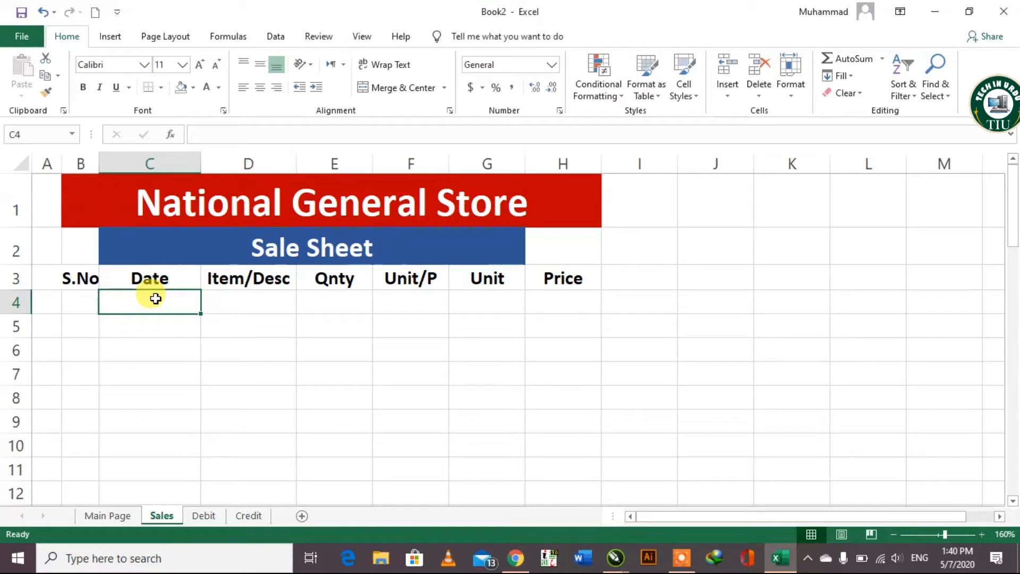
left_click(226, 39)
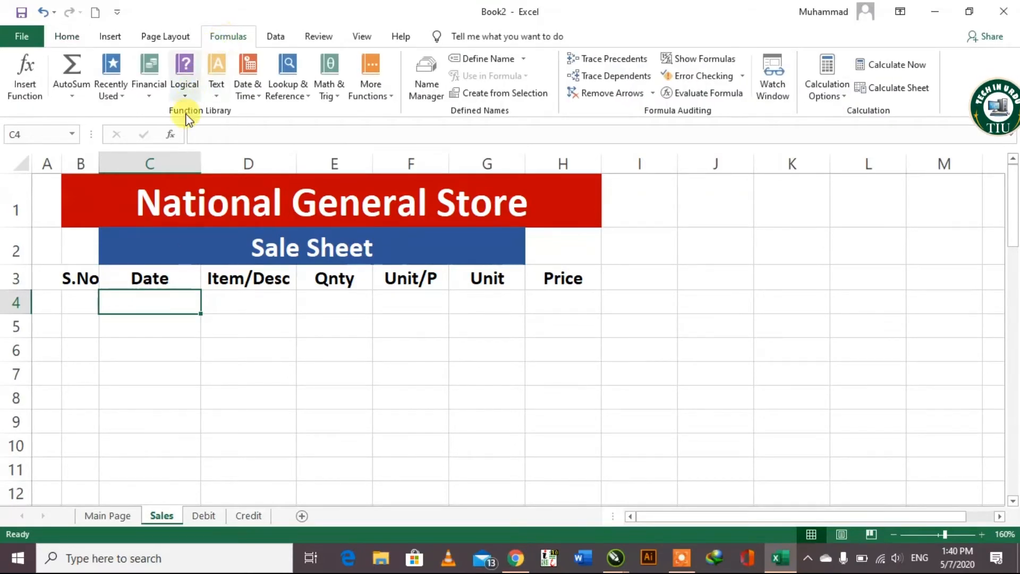
left_click(260, 98)
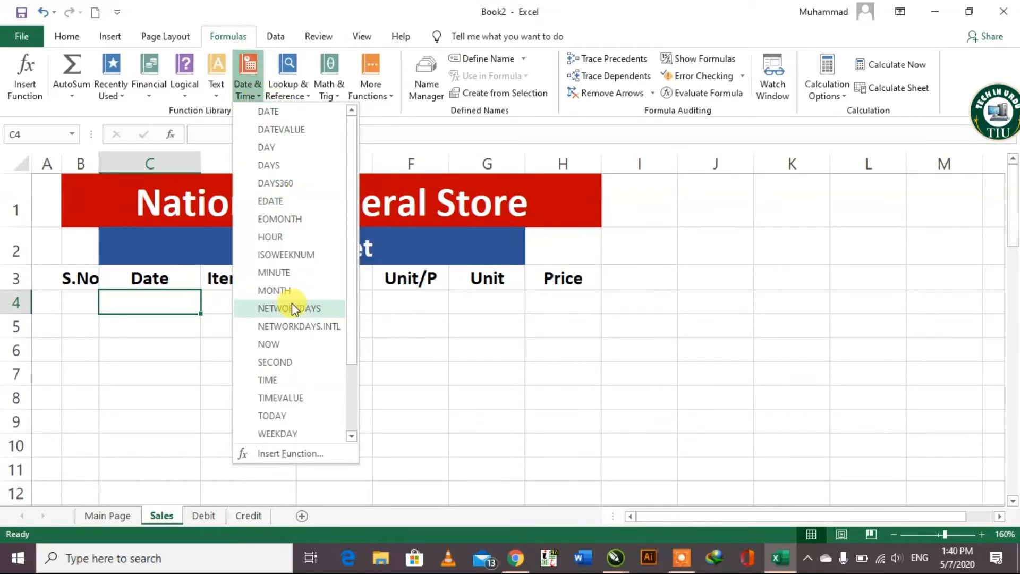
scroll(292, 303, "down", 1)
scroll(291, 304, "down", 1)
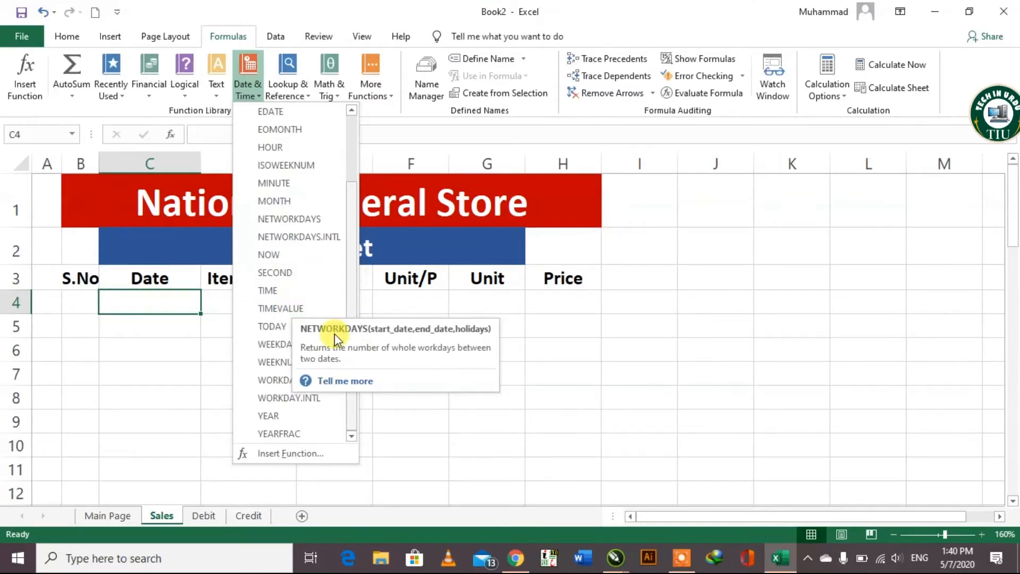
left_click(263, 324)
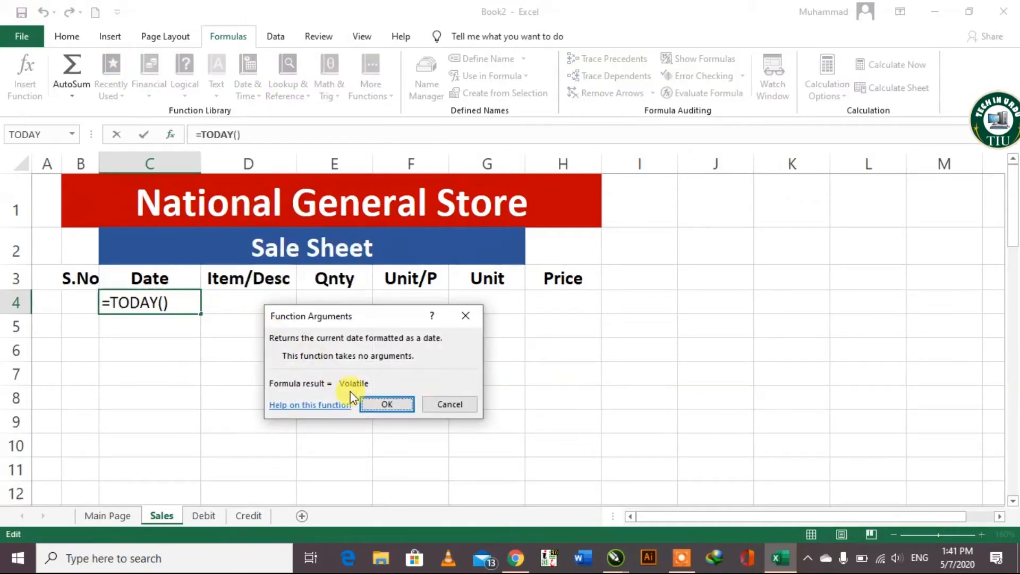
left_click(391, 401)
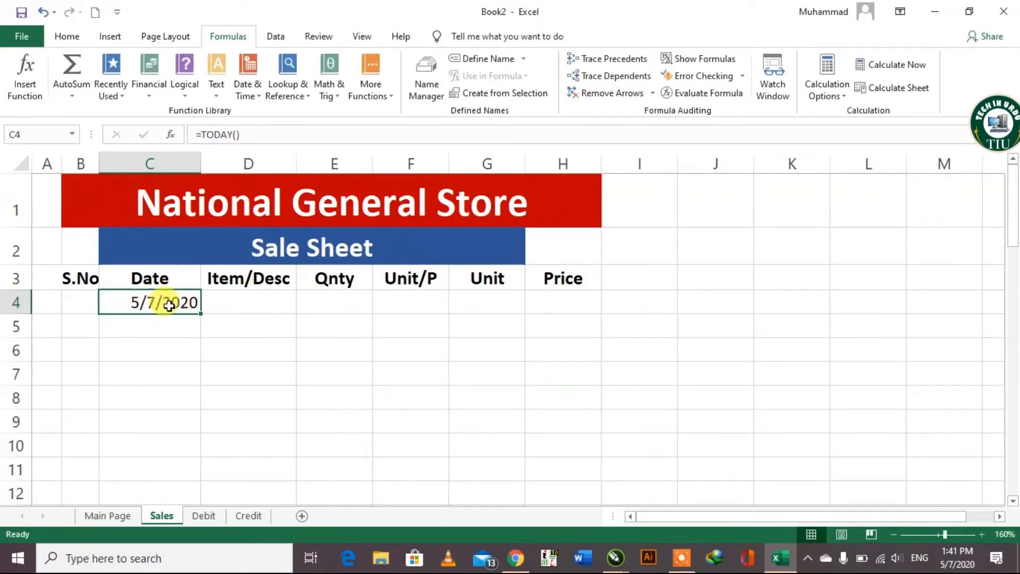
left_click(186, 326)
left_click(160, 306)
left_click(166, 327)
left_click(171, 352)
left_click(177, 374)
left_click(164, 301)
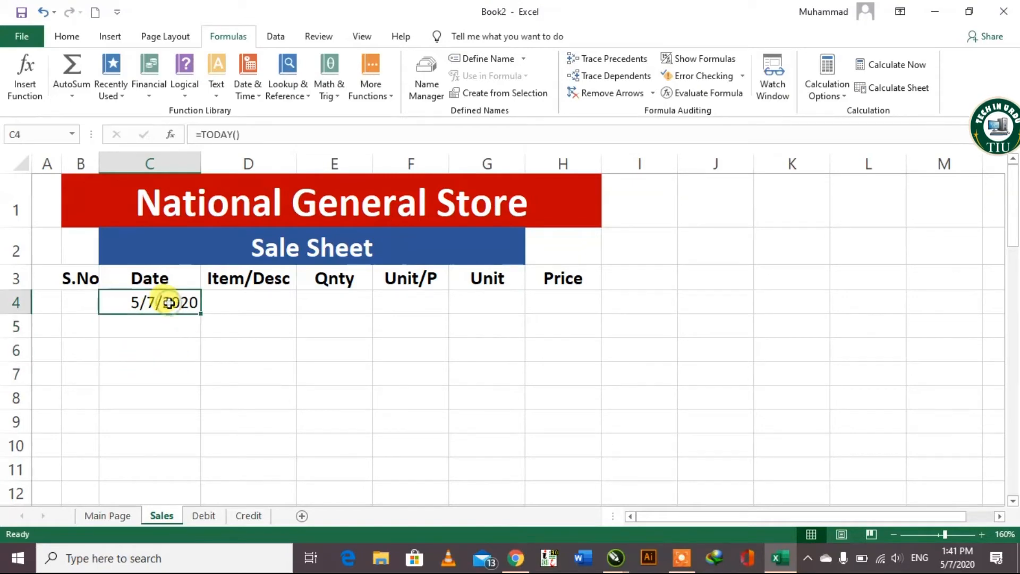
Widen column D, the Item/Desc column, to about one and a half times its width.
left_click(60, 36)
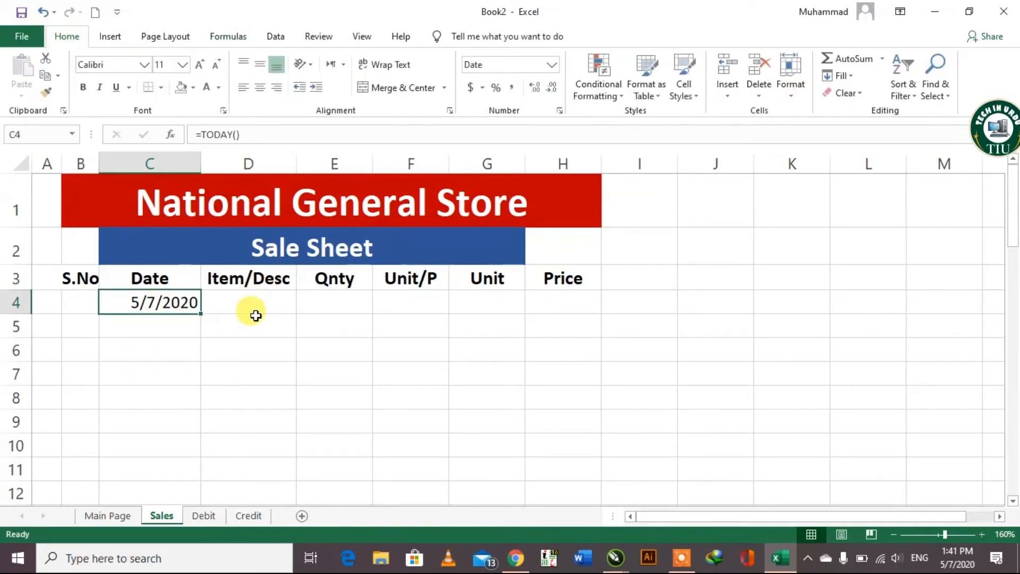
left_click(259, 309)
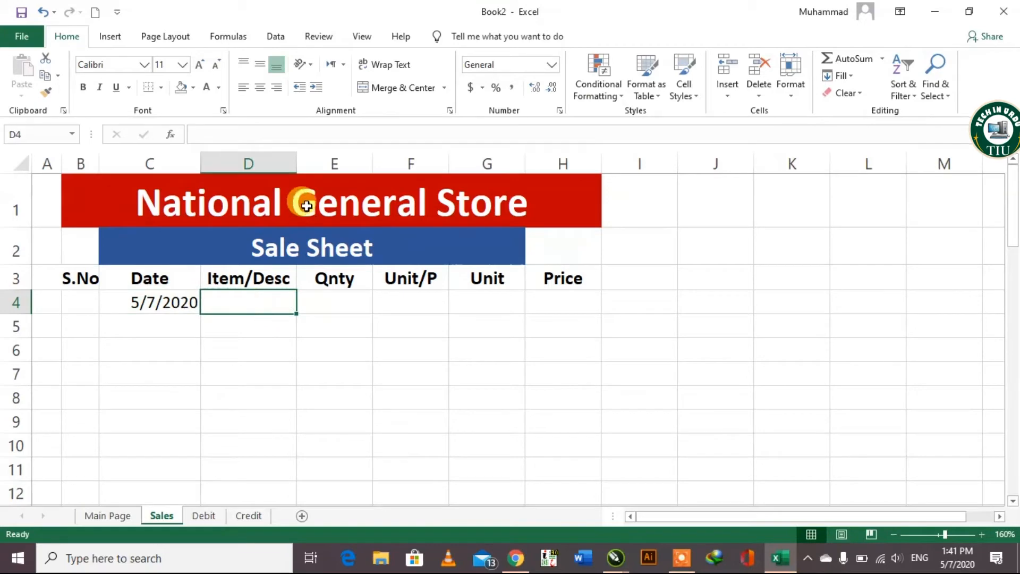
left_click_drag(296, 164, 343, 169)
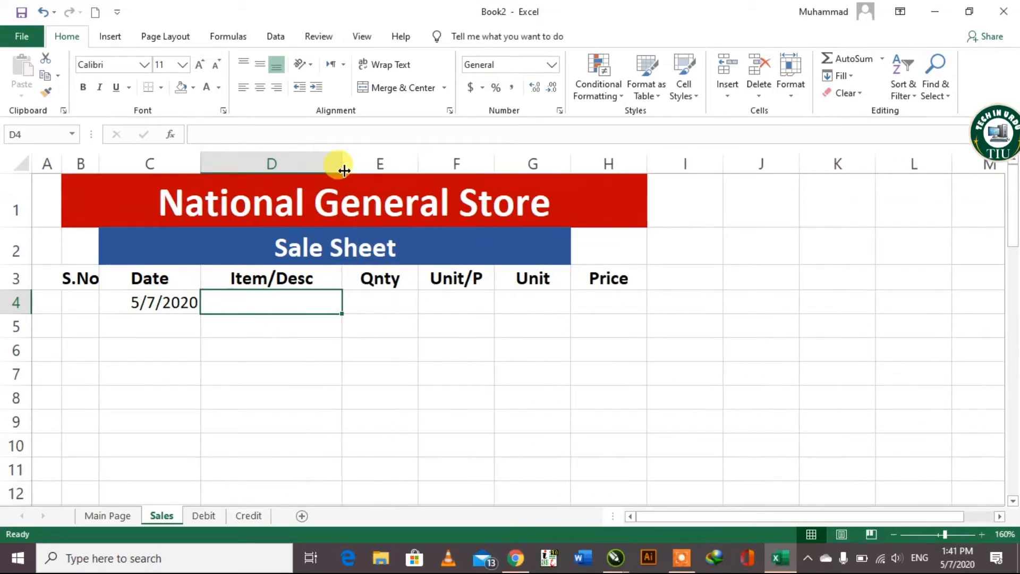
left_click(378, 377)
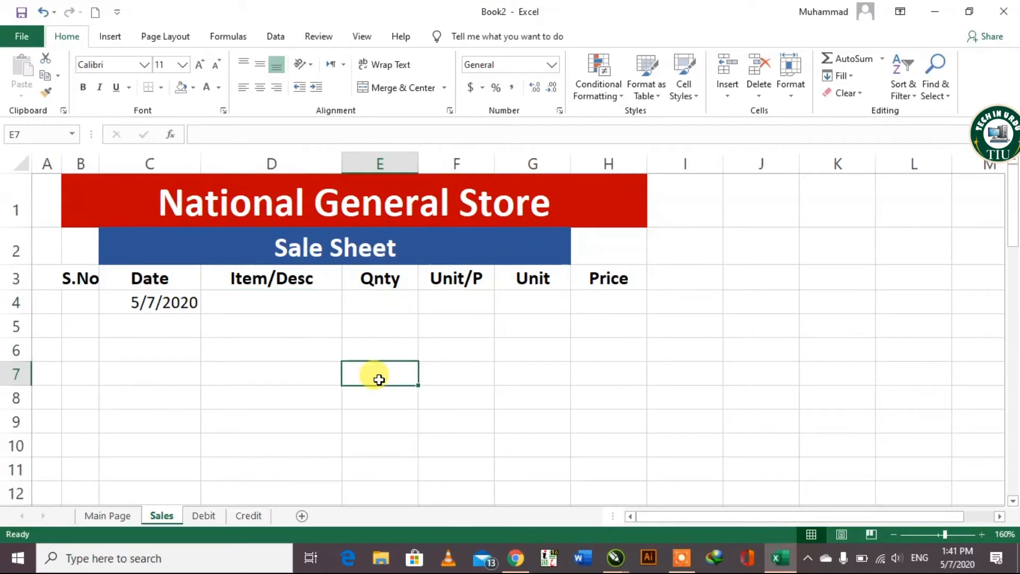
left_click(276, 307)
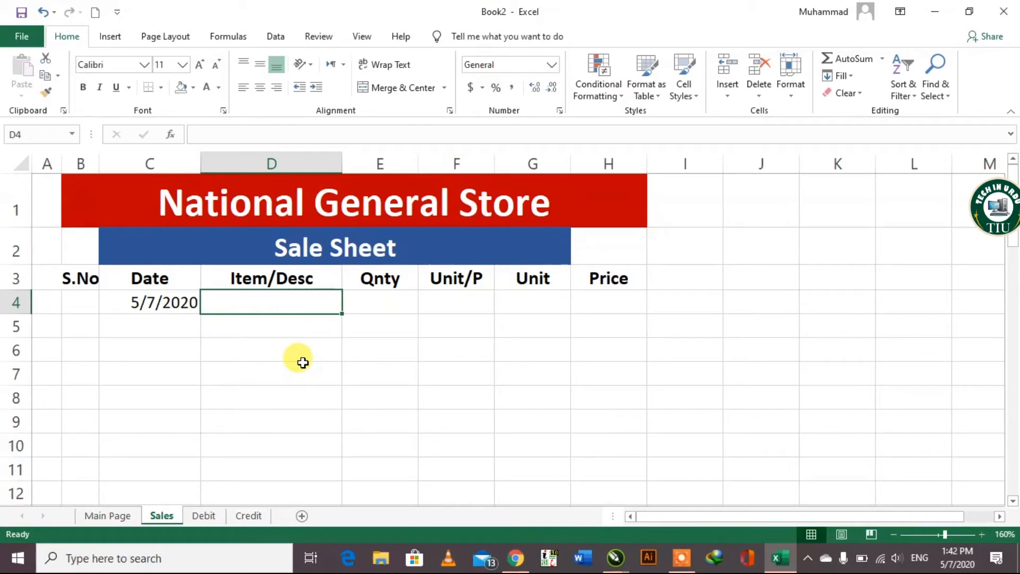
left_click(333, 365)
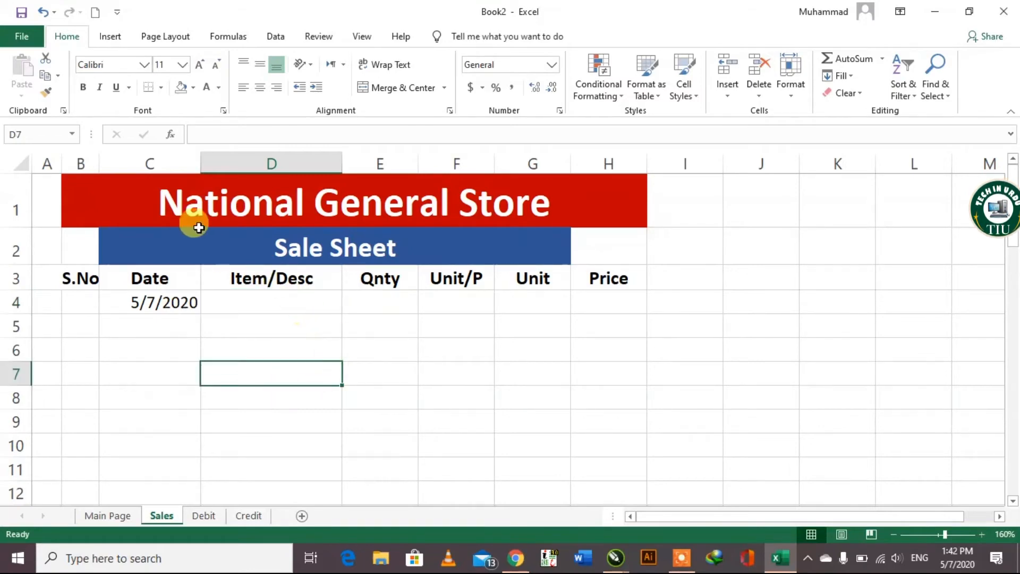
Fill in the first sale row with item "Rooh Afza" in D4, quantity 3 in E4 and unit price 250 in F4.
left_click(273, 302)
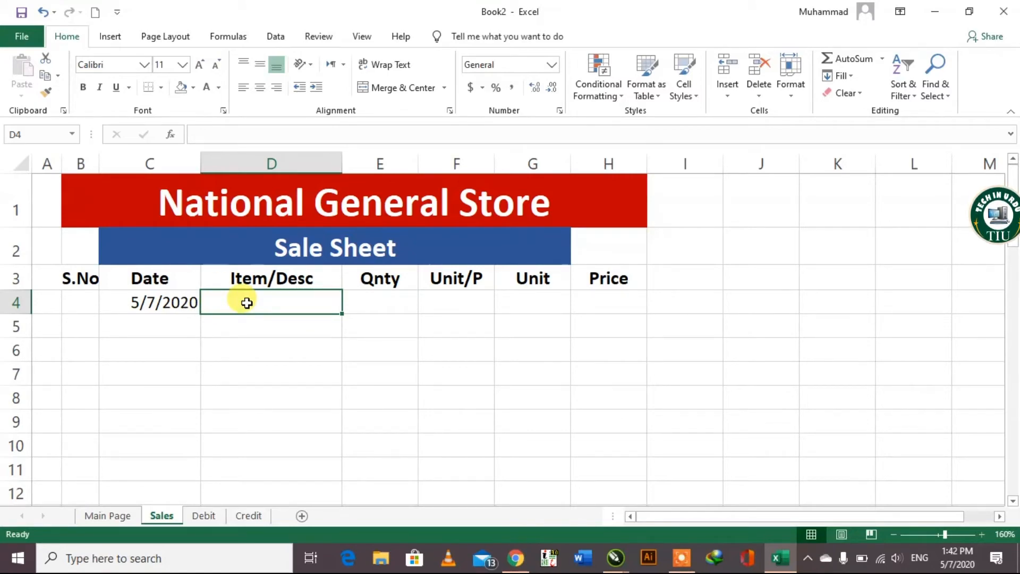
type("Rooh")
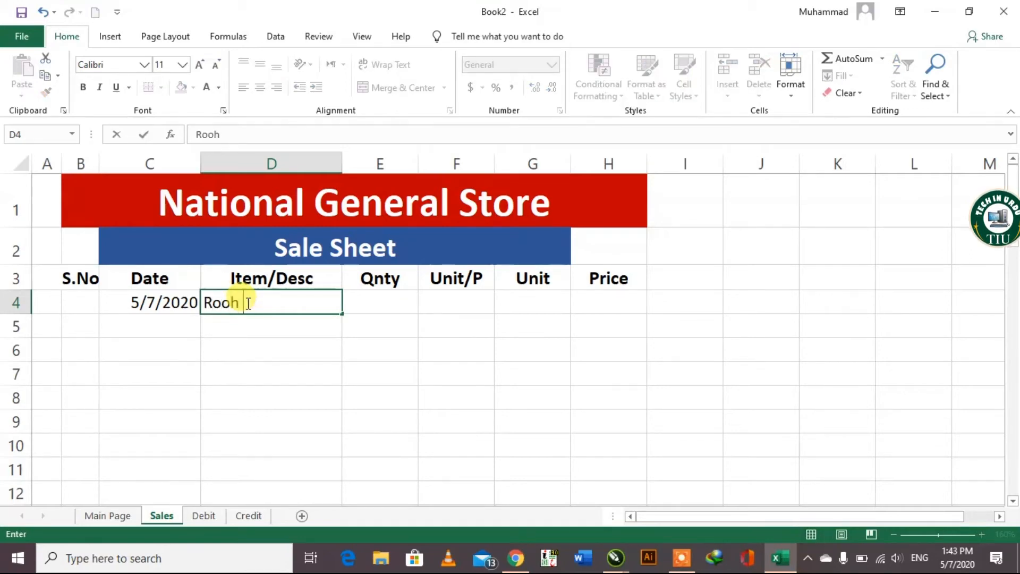
type(" Afza")
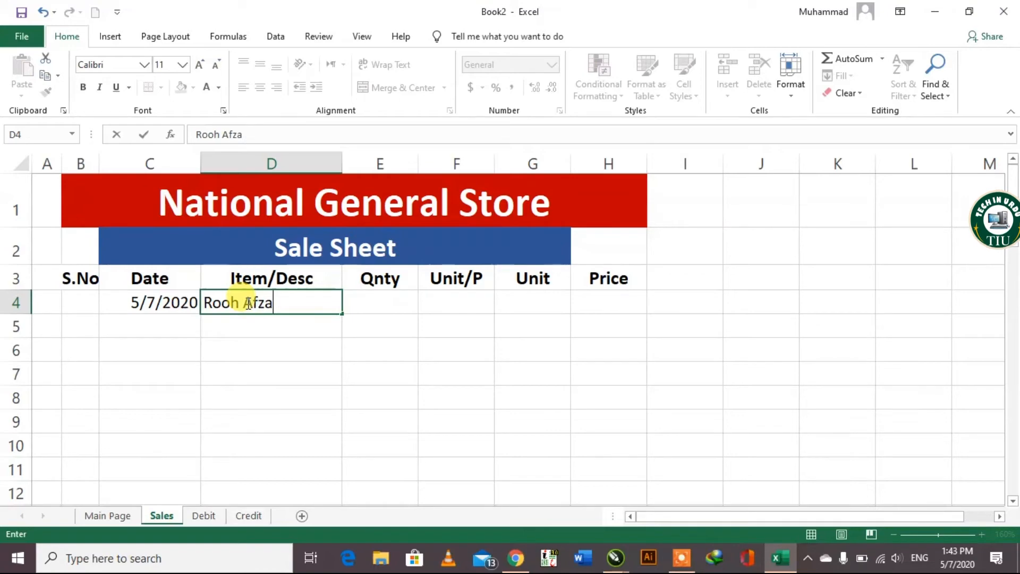
left_click(352, 297)
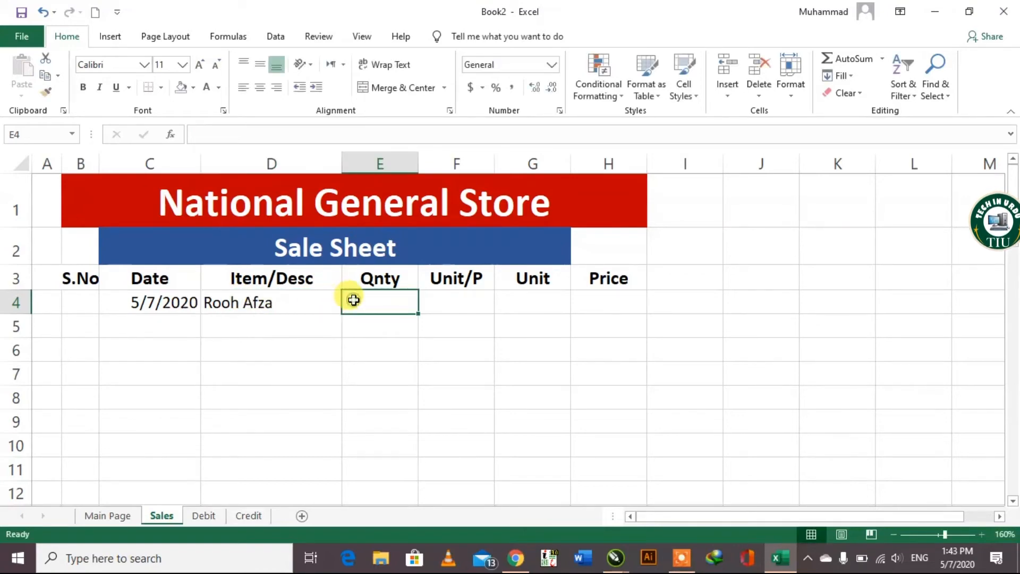
type("3")
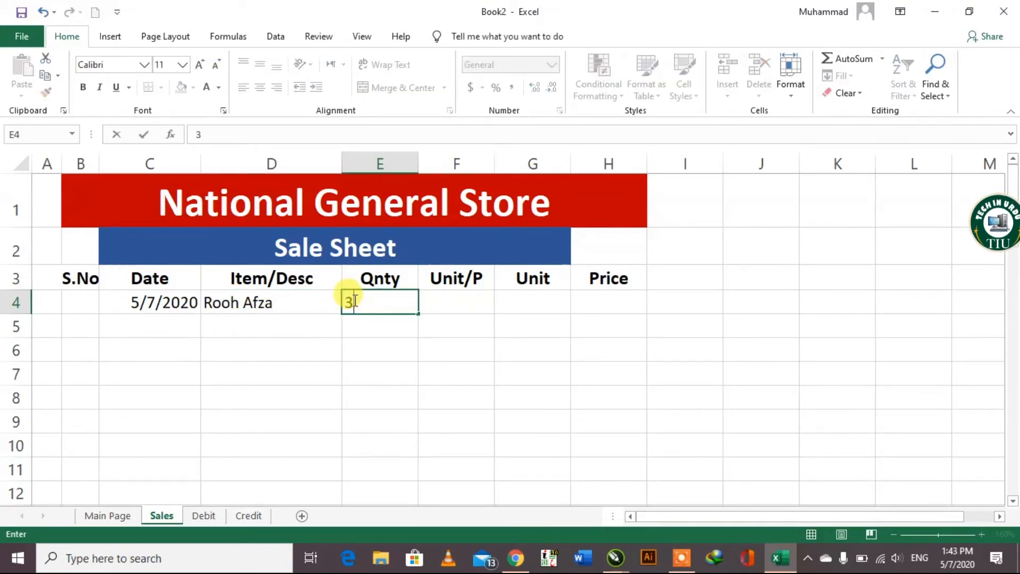
left_click(453, 306)
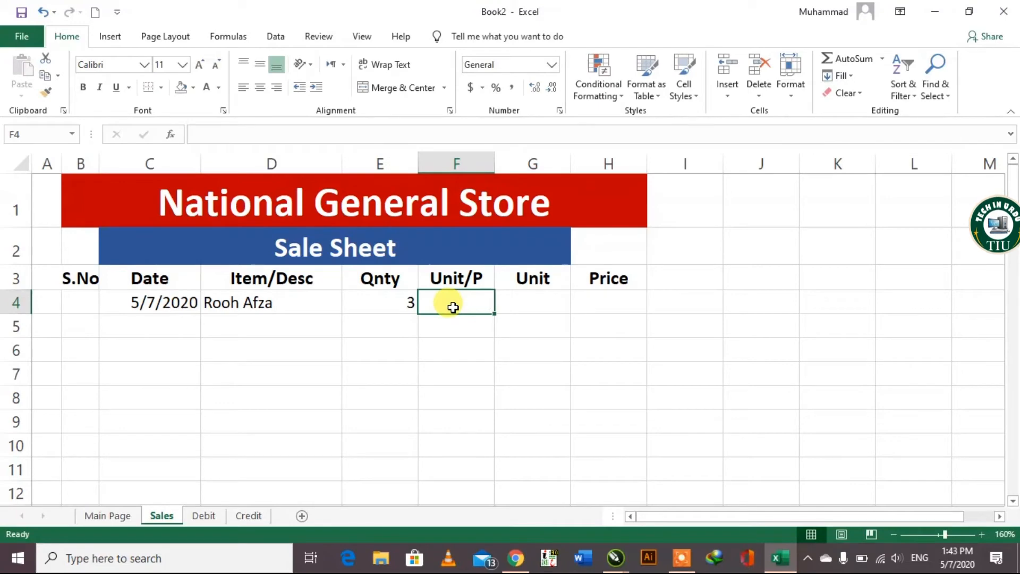
type("250")
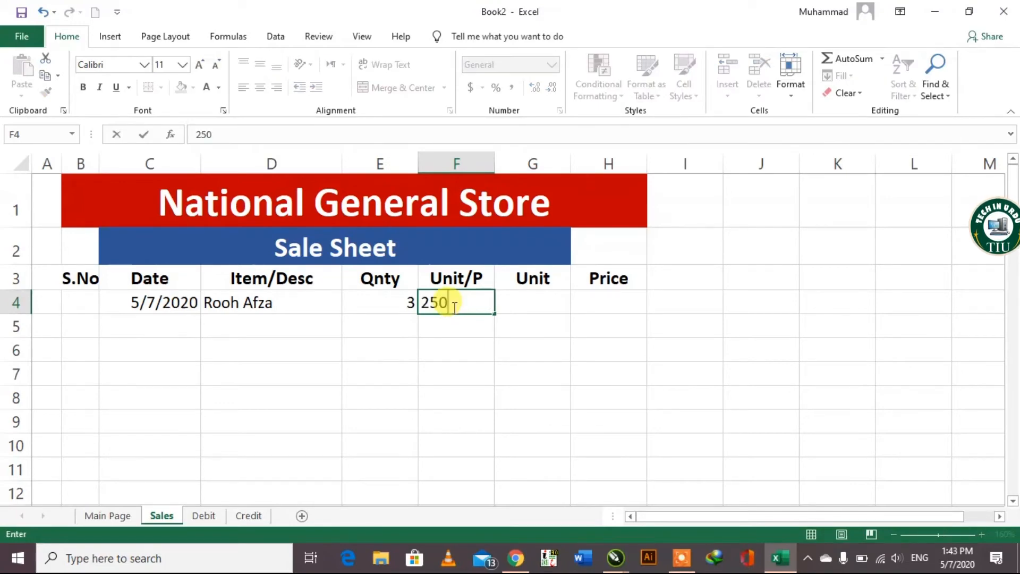
left_click(526, 300)
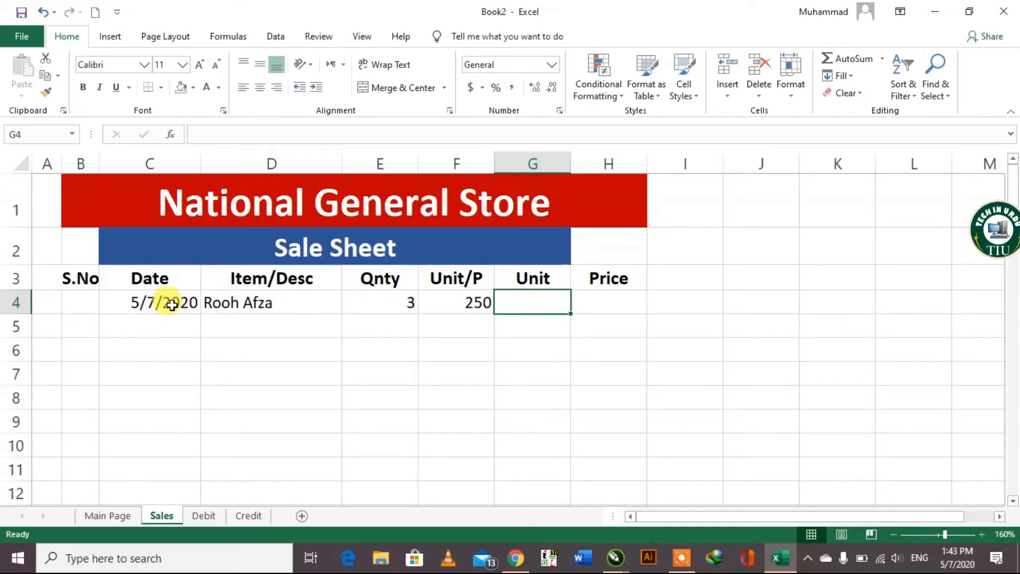
Center the contents of the sales table range B3:H53 horizontally.
left_click_drag(69, 274, 596, 529)
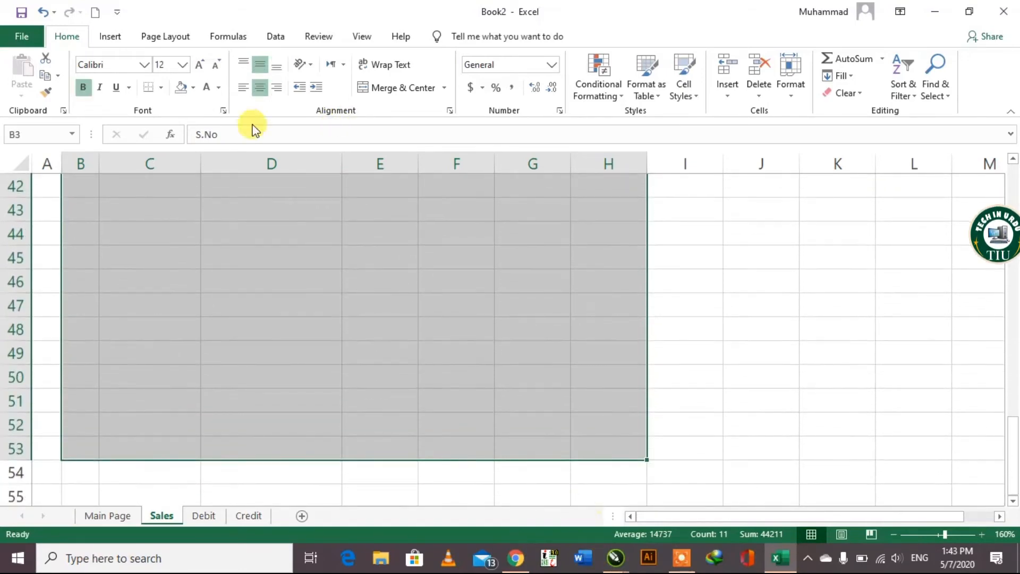
left_click(259, 90)
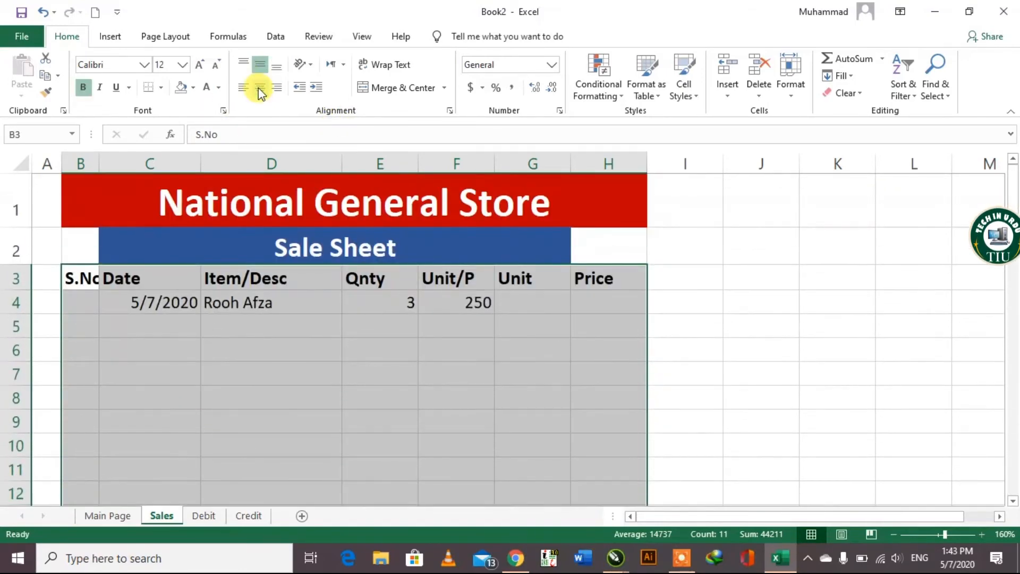
left_click(260, 89)
left_click(458, 398)
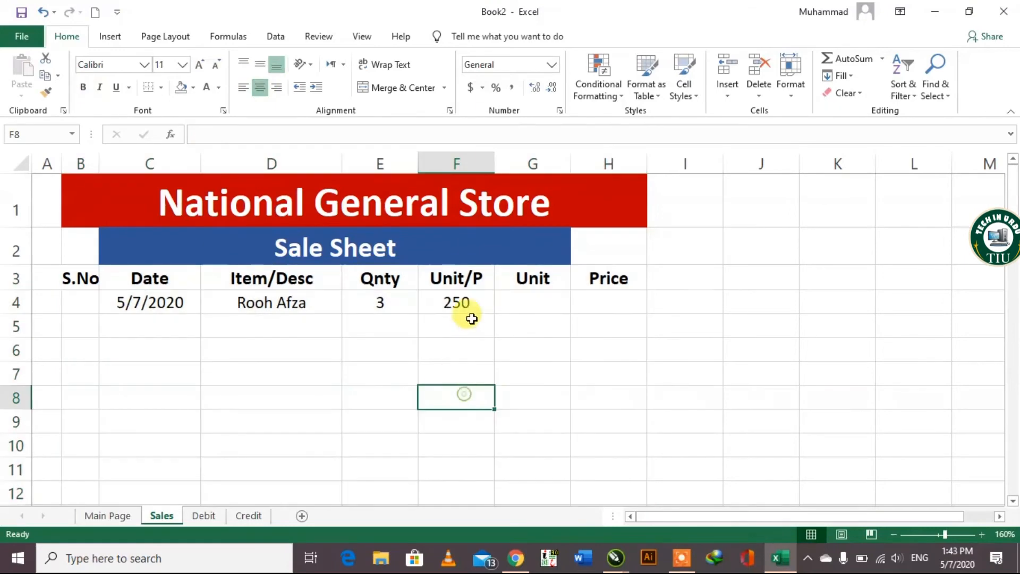
Enter the formula =F4*E4 in G4 to multiply the first item's unit price by its quantity.
left_click(519, 302)
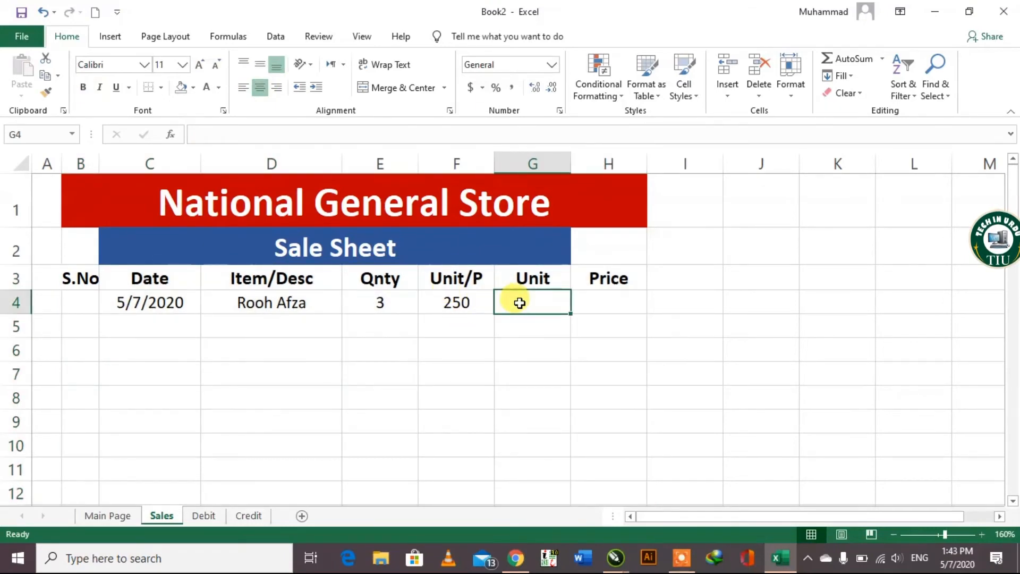
type("=")
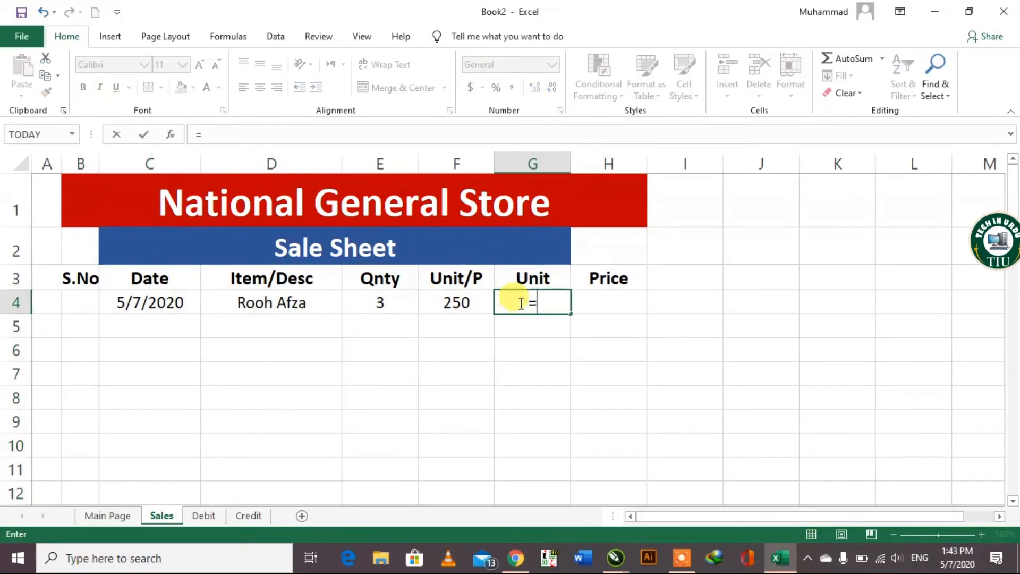
left_click(457, 303)
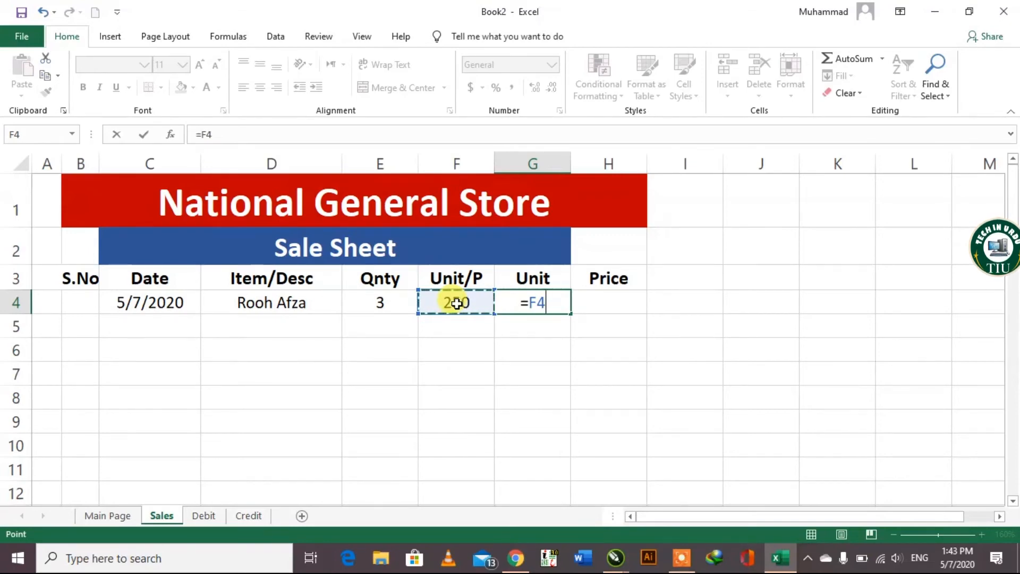
type("*")
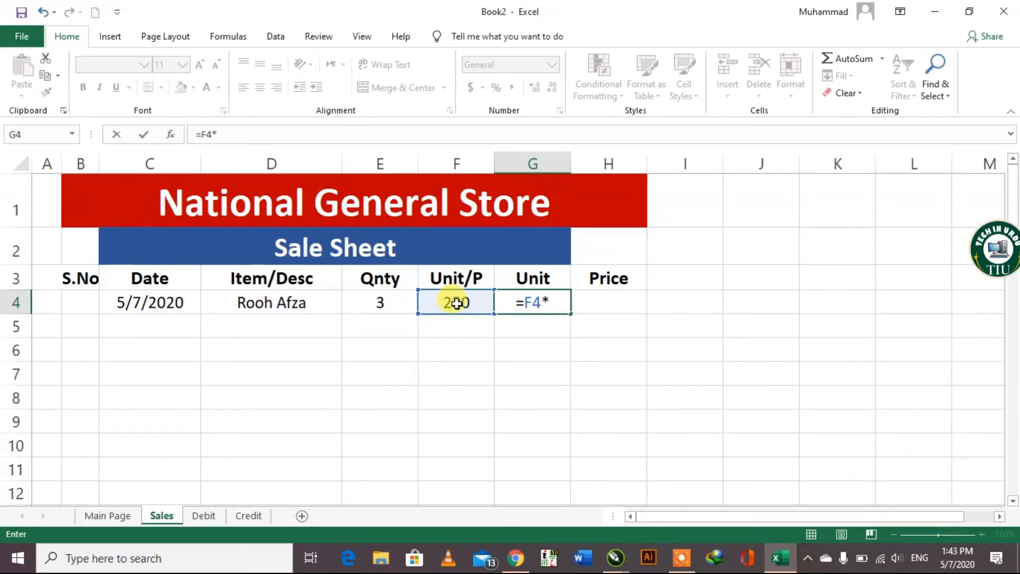
left_click(357, 304)
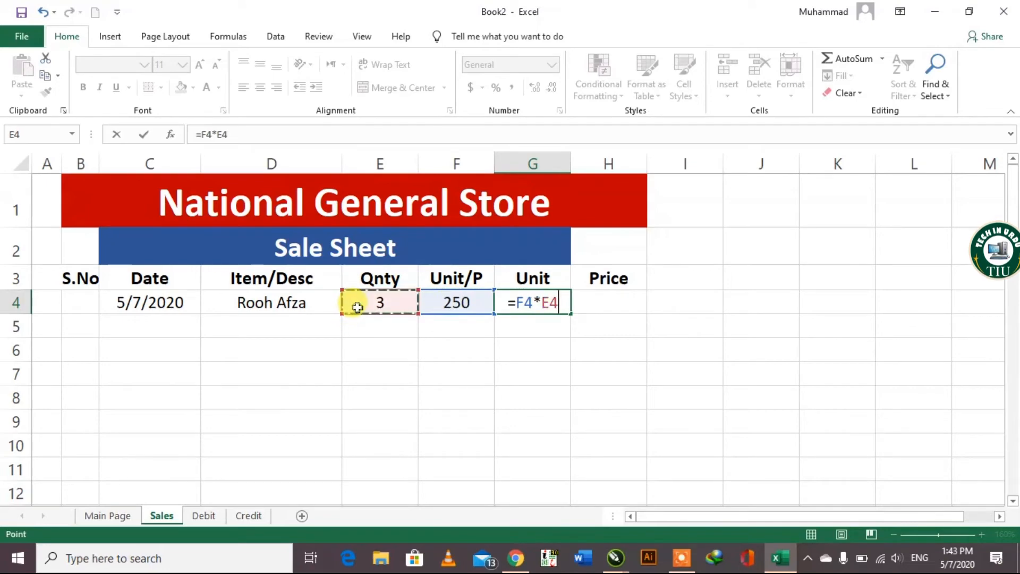
key("Return")
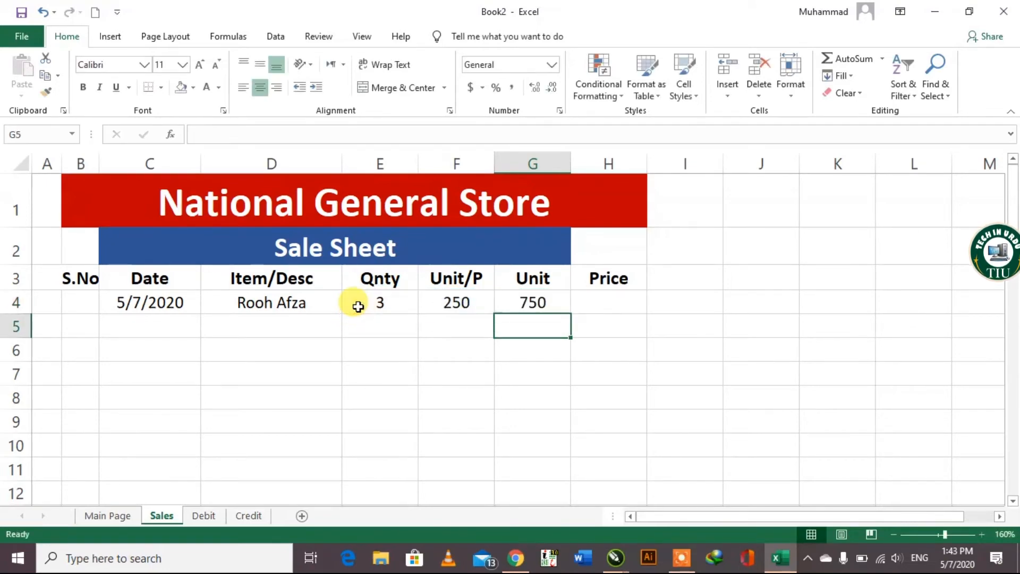
Fill the G4 multiplication formula down the column to G50.
left_click(539, 301)
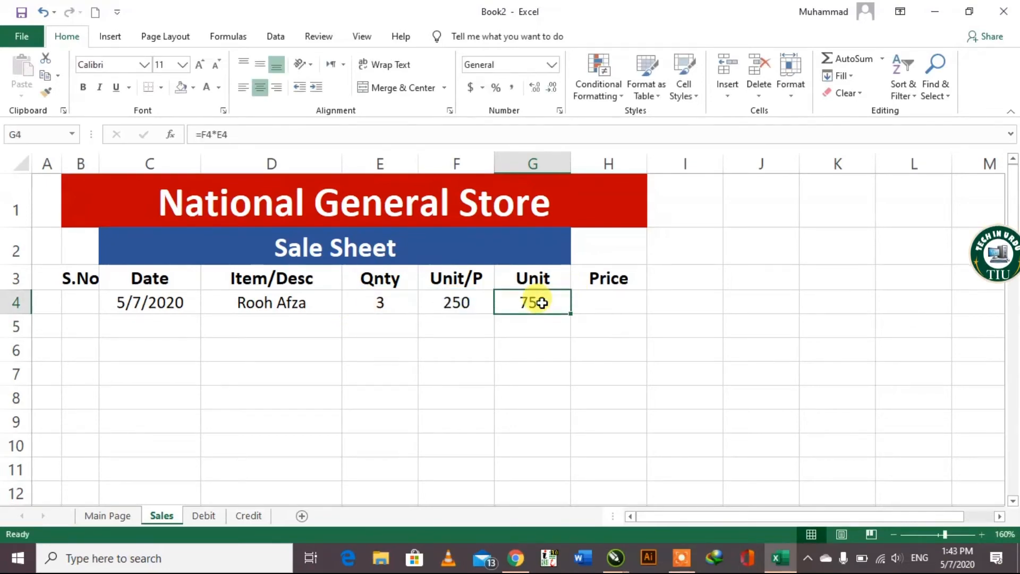
left_click_drag(568, 315, 548, 387)
scroll(585, 359, "up", 5)
scroll(585, 358, "up", 9)
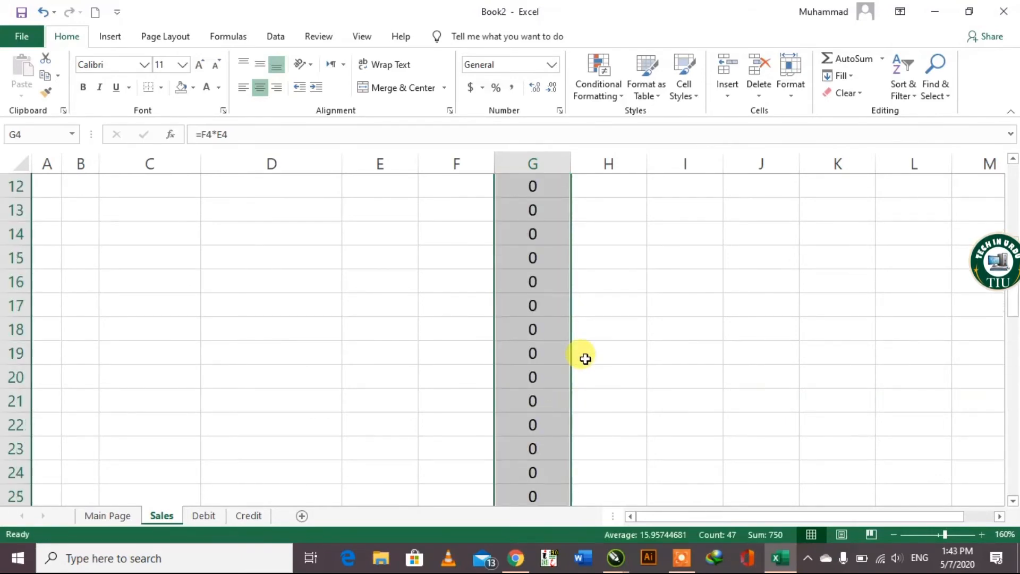
Enter the formula =0+G4 in H4 under the Price heading.
left_click(600, 301)
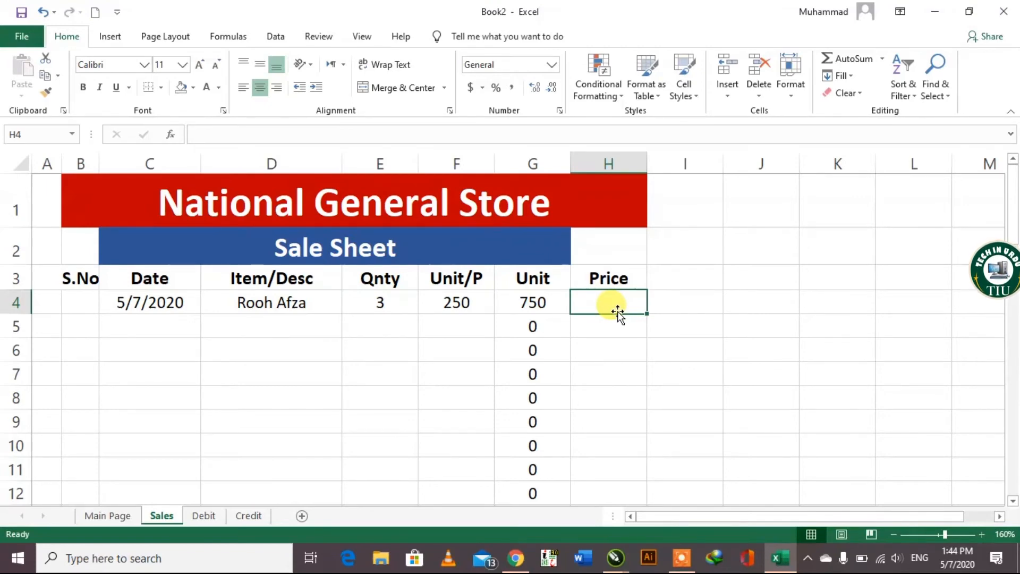
type("=")
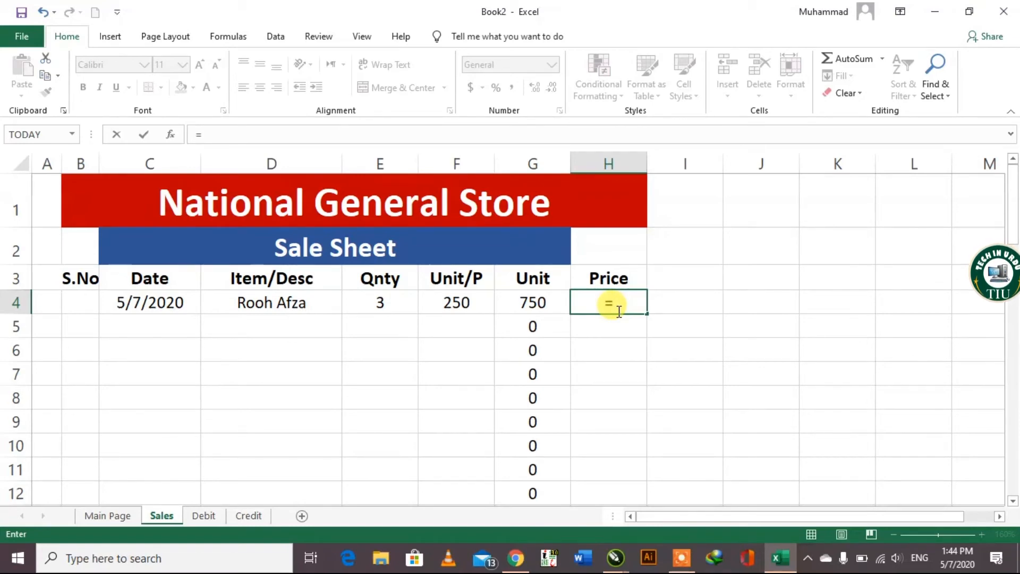
type("0+")
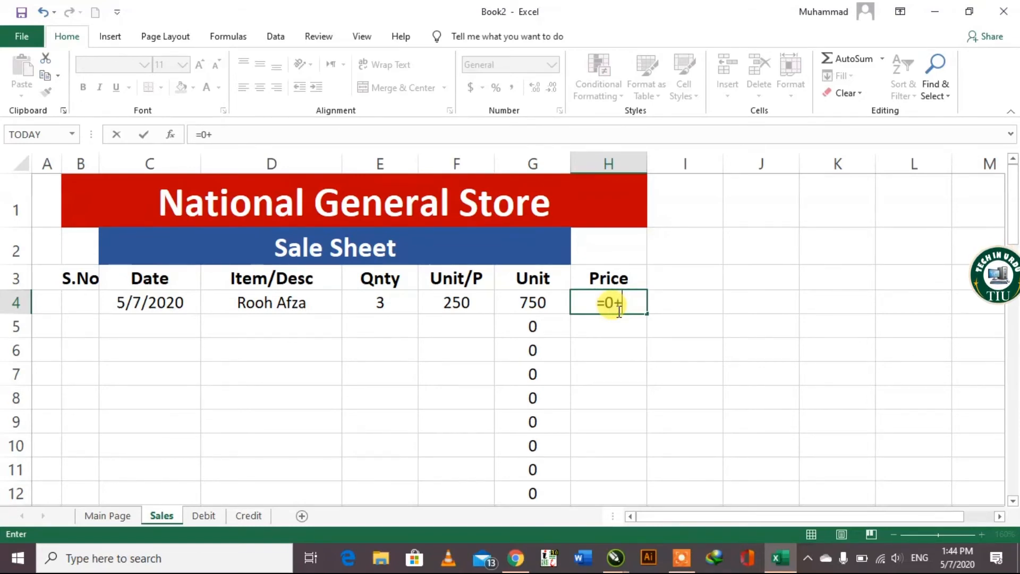
left_click(540, 304)
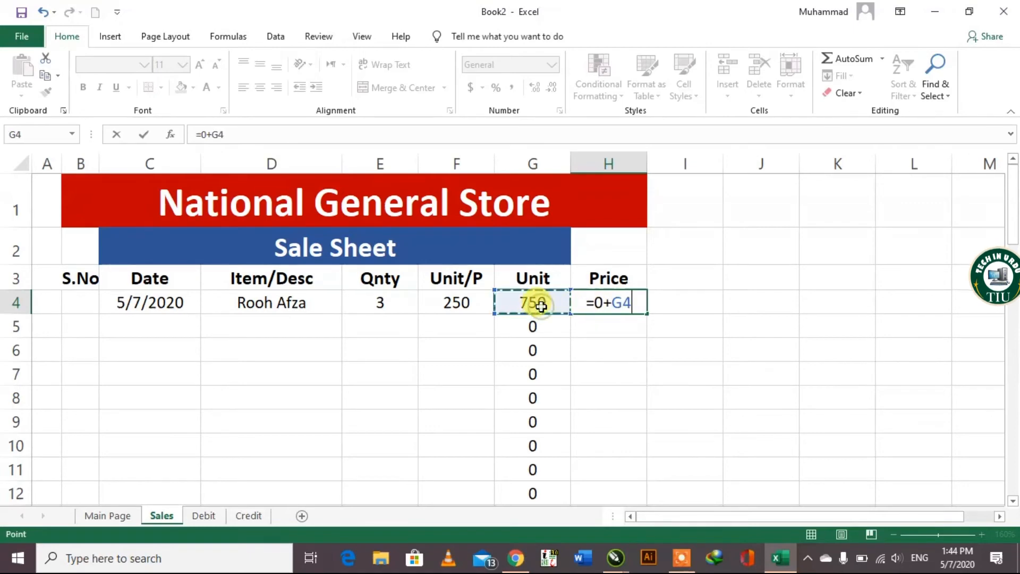
key("Return")
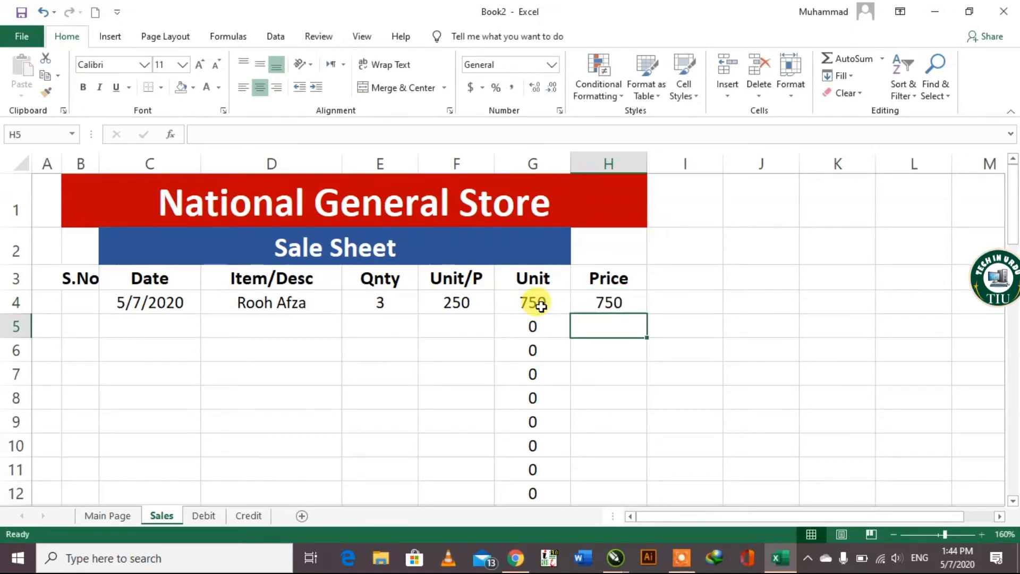
Fill the H4 Price formula down the column to H50.
left_click(617, 301)
left_click_drag(648, 315, 646, 419)
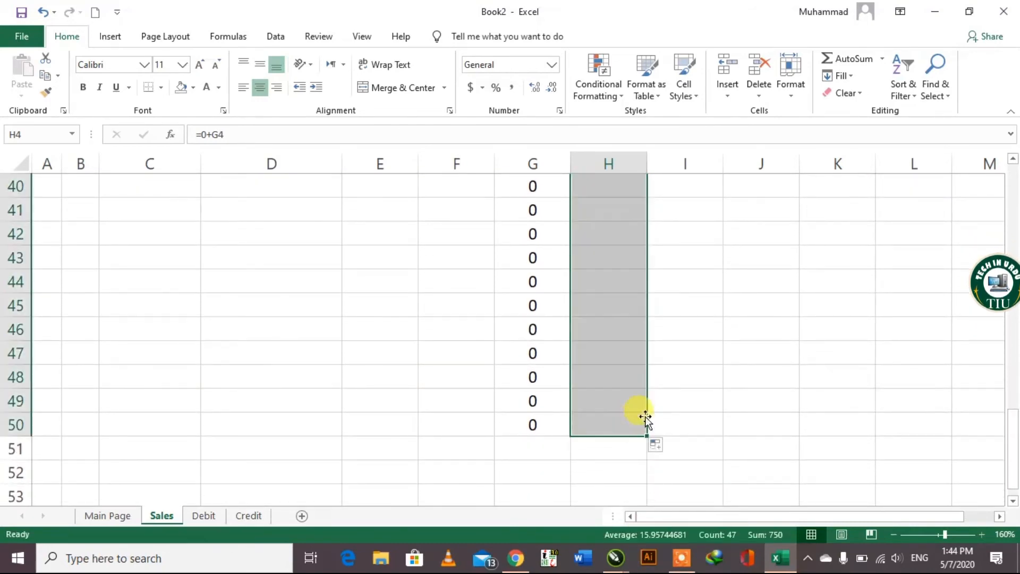
scroll(691, 390, "up", 13)
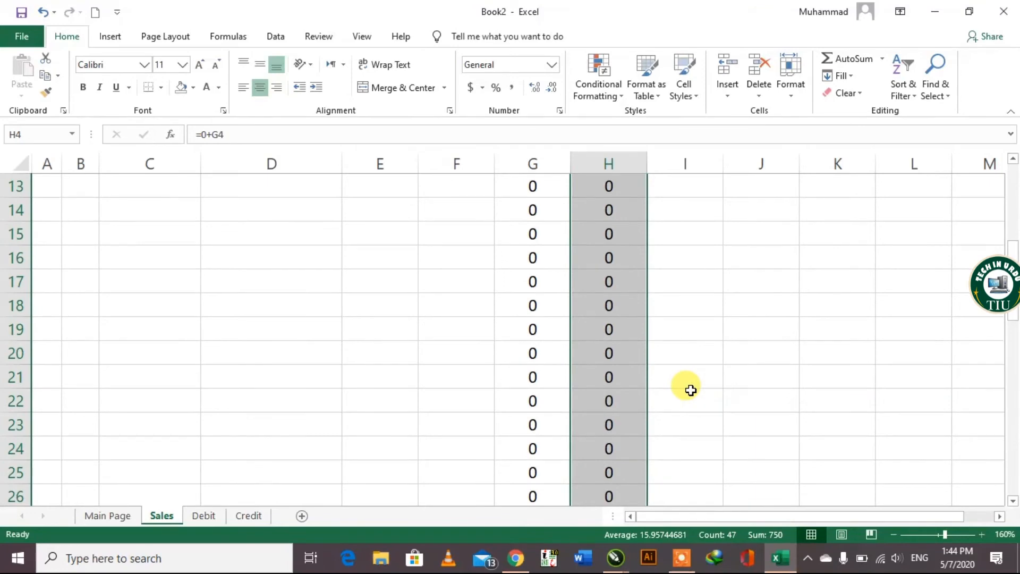
key("ctrl+s")
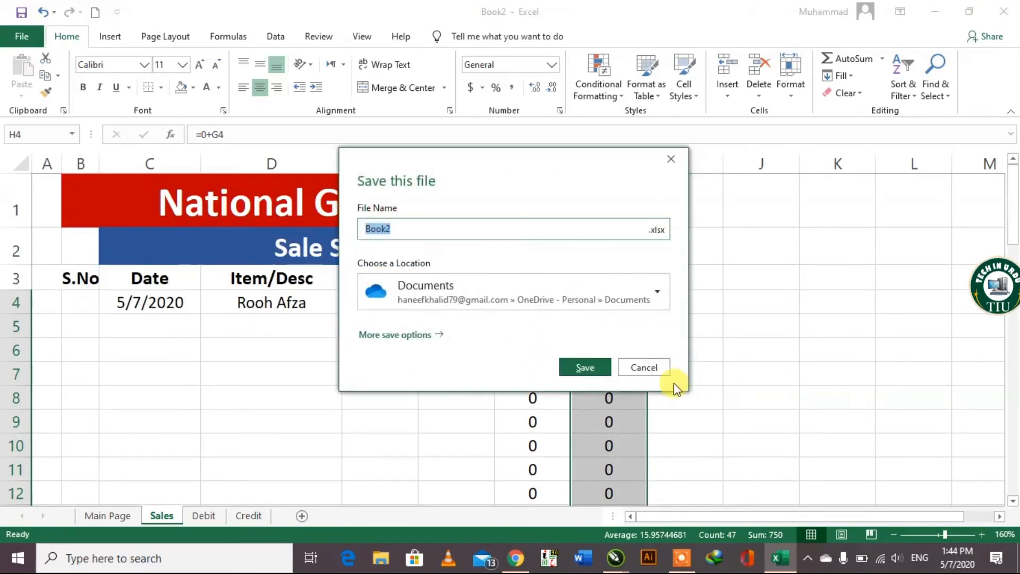
left_click(632, 367)
left_click(726, 345)
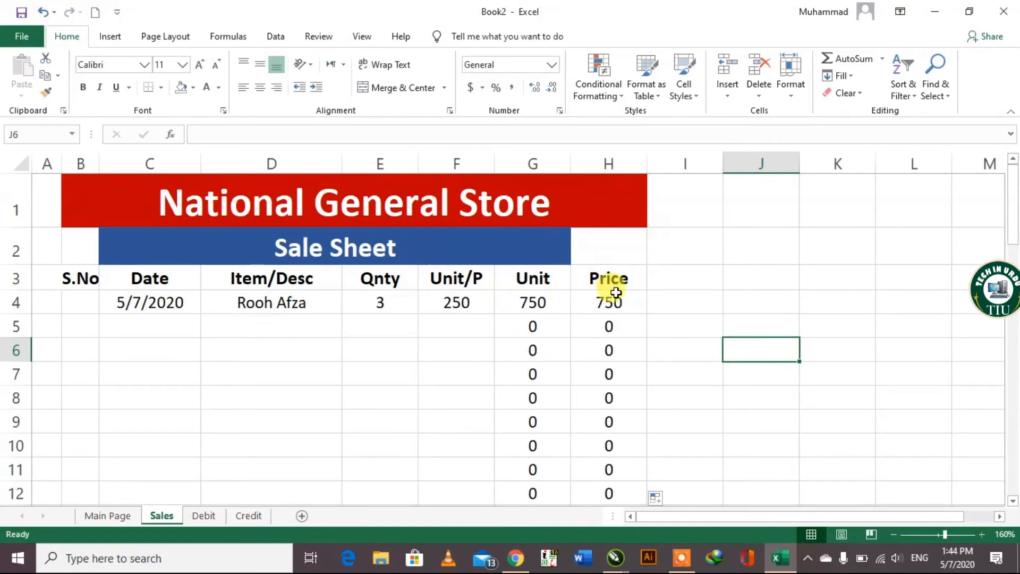
Enter the serial numbers 1 in B4 and 2 in B5 under the S.No heading.
left_click(83, 308)
type("1")
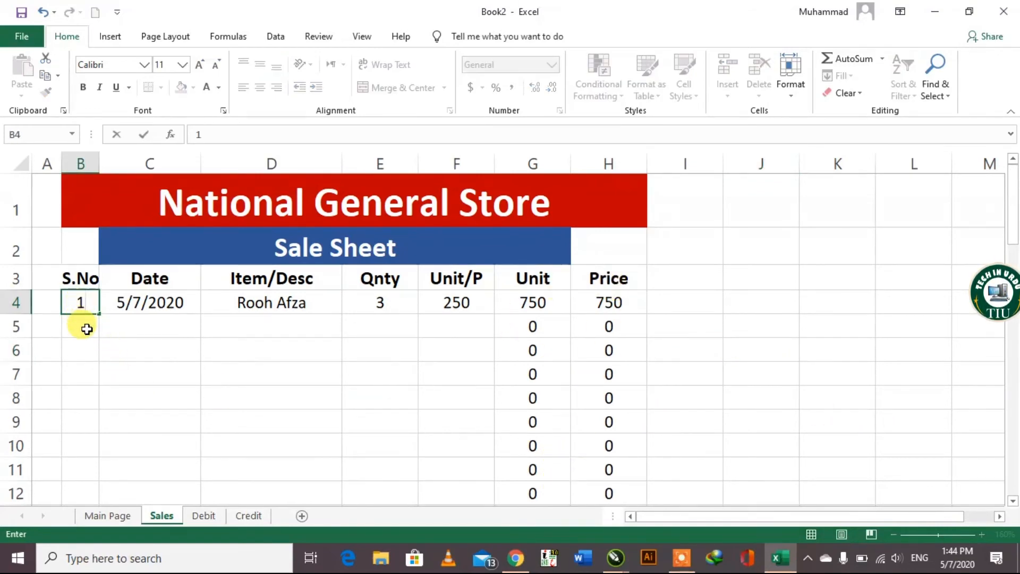
key("Return")
type("2")
left_click(136, 329)
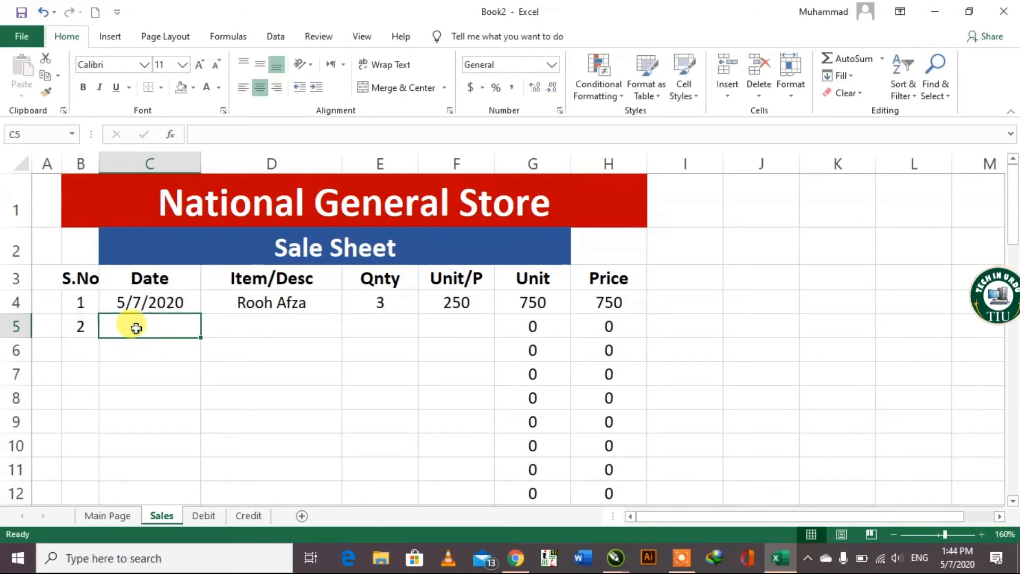
Fill the TODAY formula from C4 down the Date column to C50.
left_click(231, 328)
left_click(185, 331)
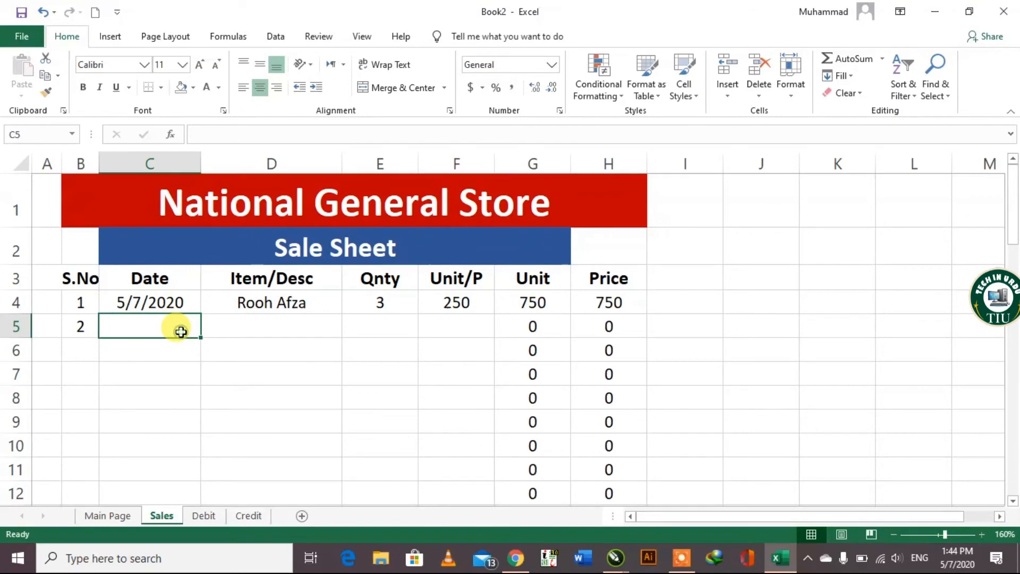
left_click(169, 302)
left_click_drag(200, 314, 176, 460)
scroll(273, 399, "up", 11)
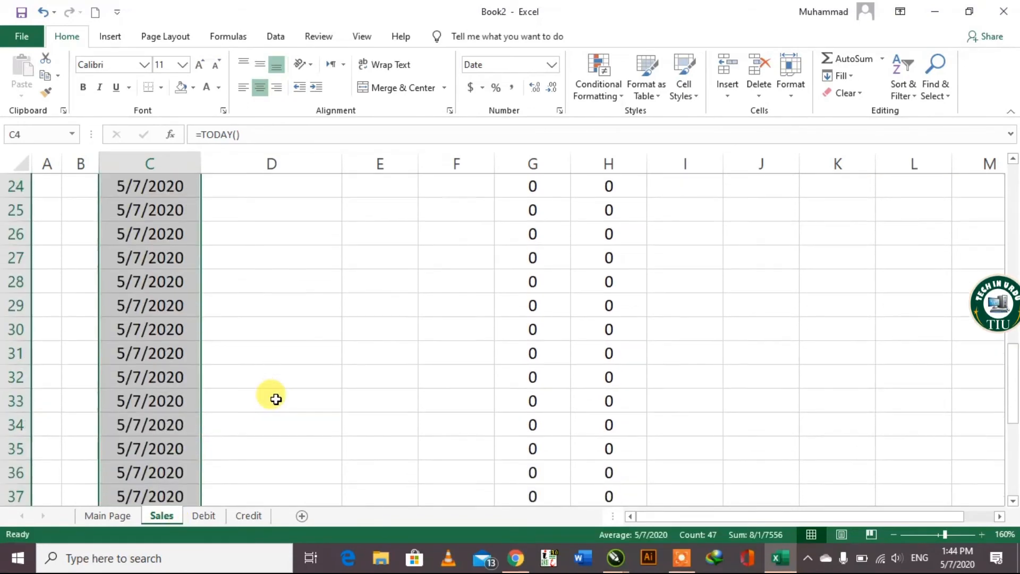
scroll(325, 330, "up", 2)
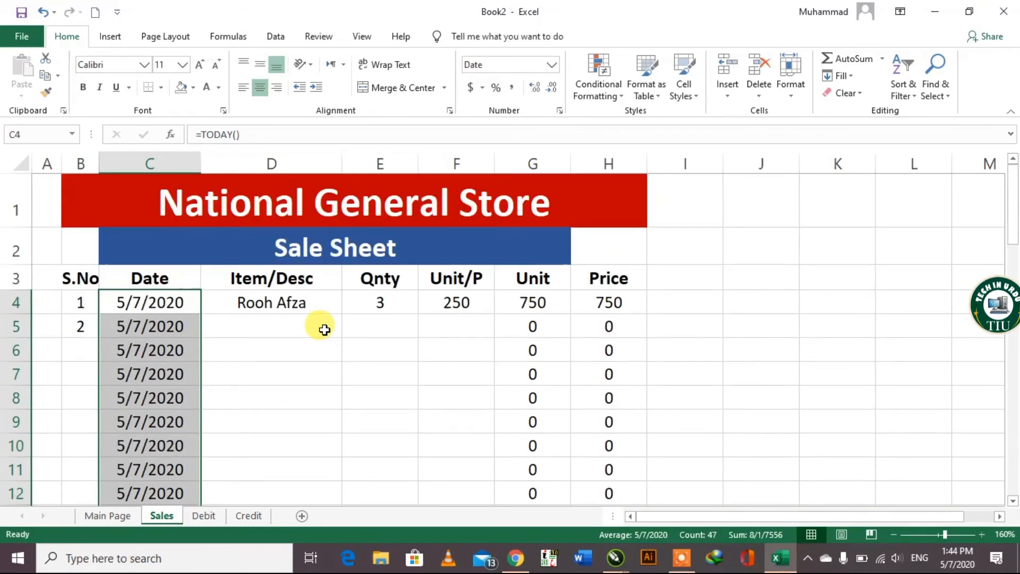
Fill in the second sale row with item "Tang" in D5, quantity 8 in E5 and unit price 200 in F5.
left_click(256, 333)
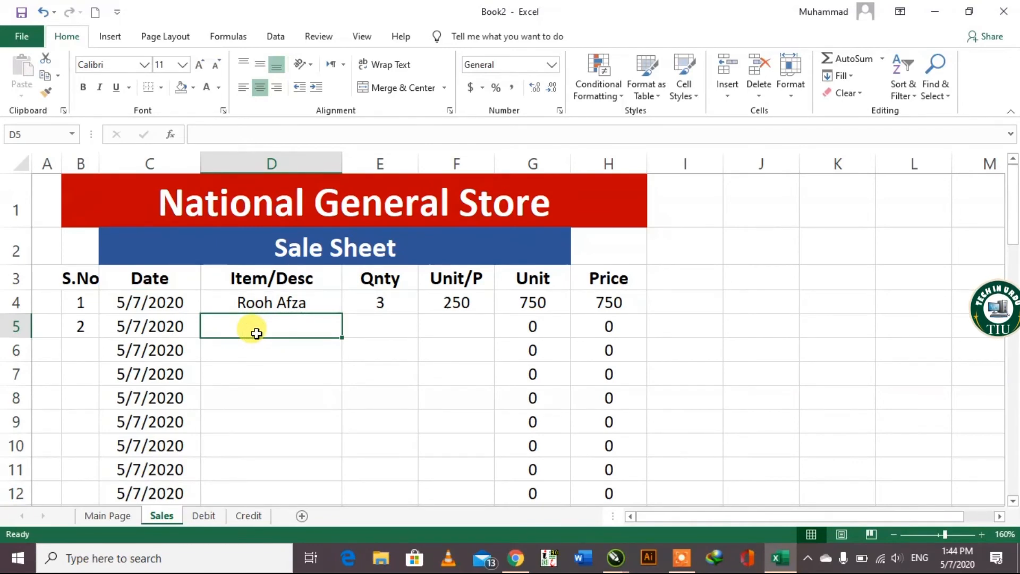
type("Y")
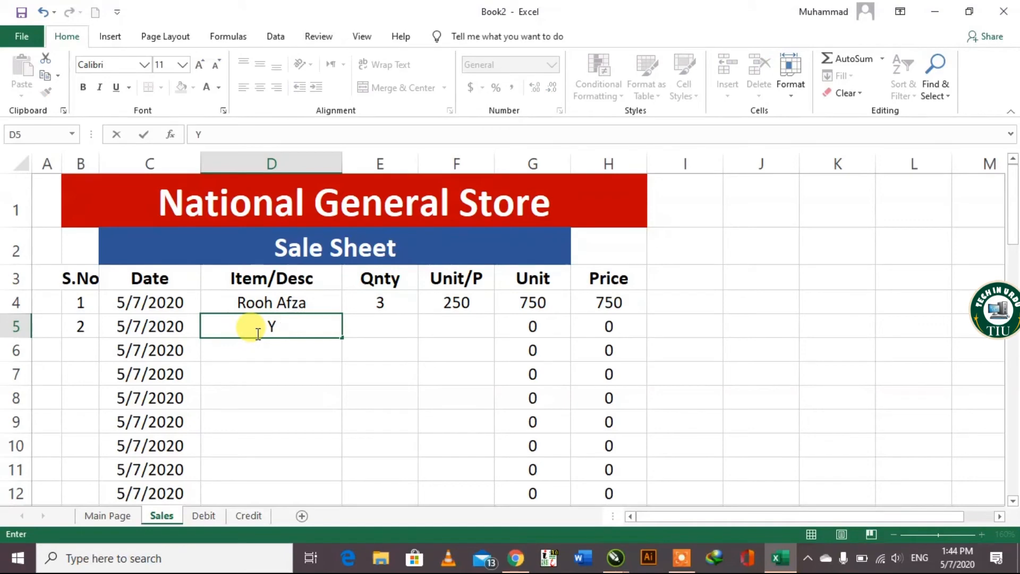
type("Tang")
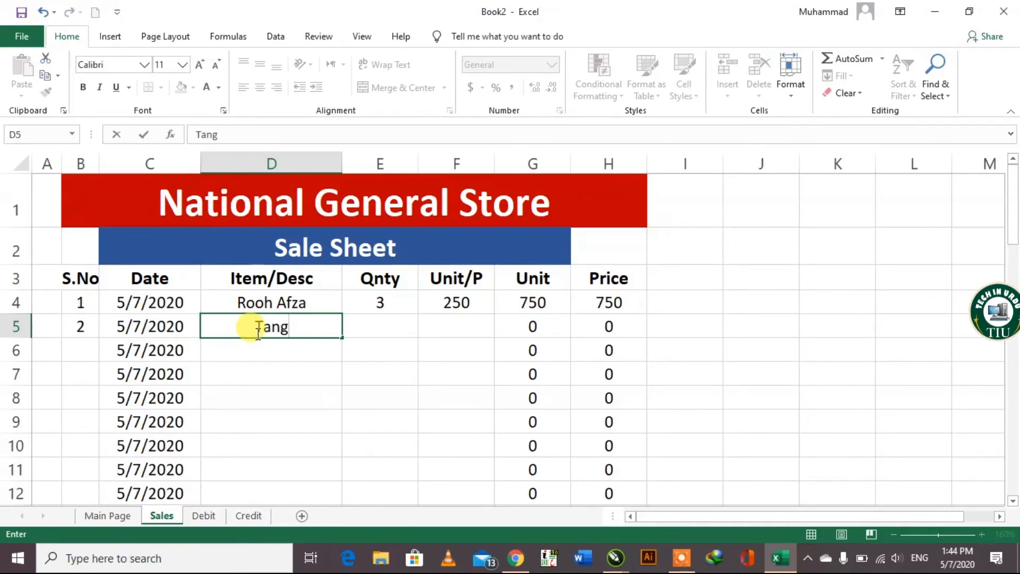
key("Tab")
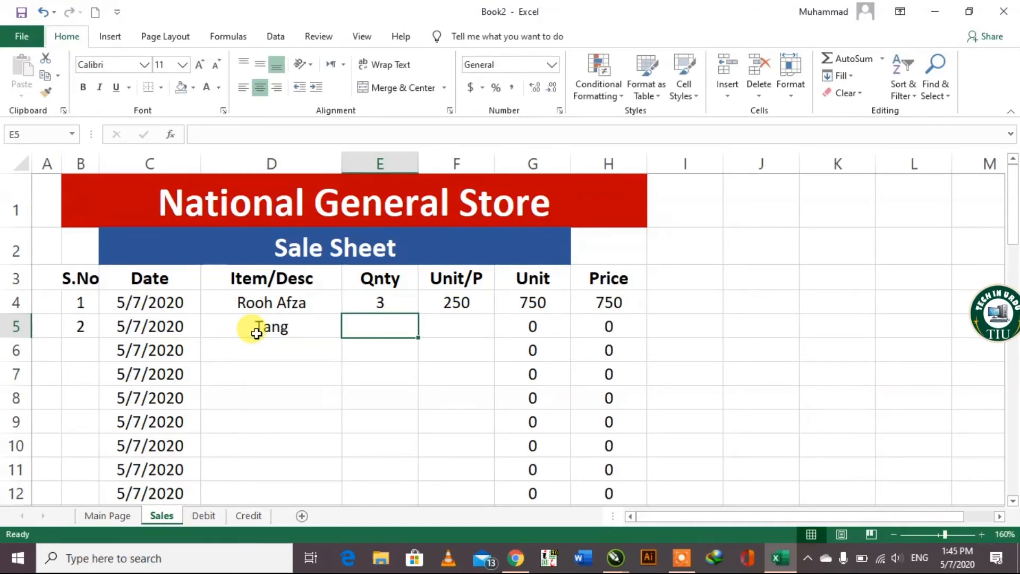
type("8")
key("Tab")
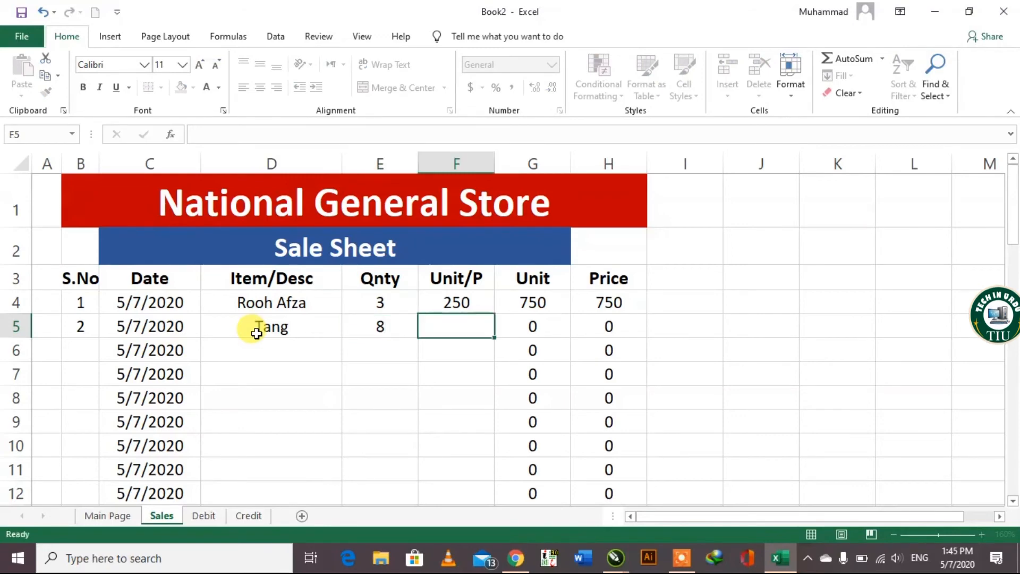
type("200")
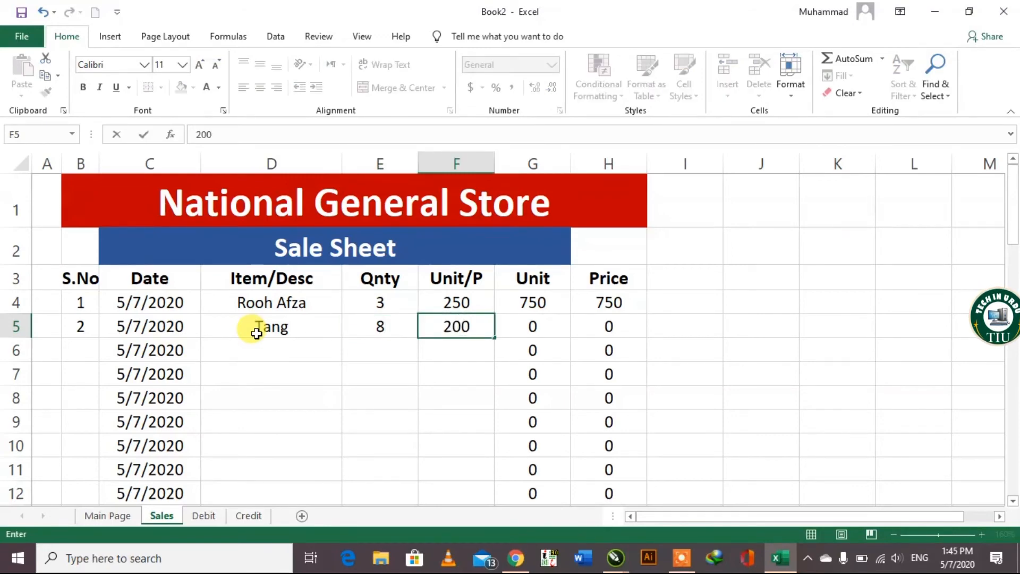
key("Return")
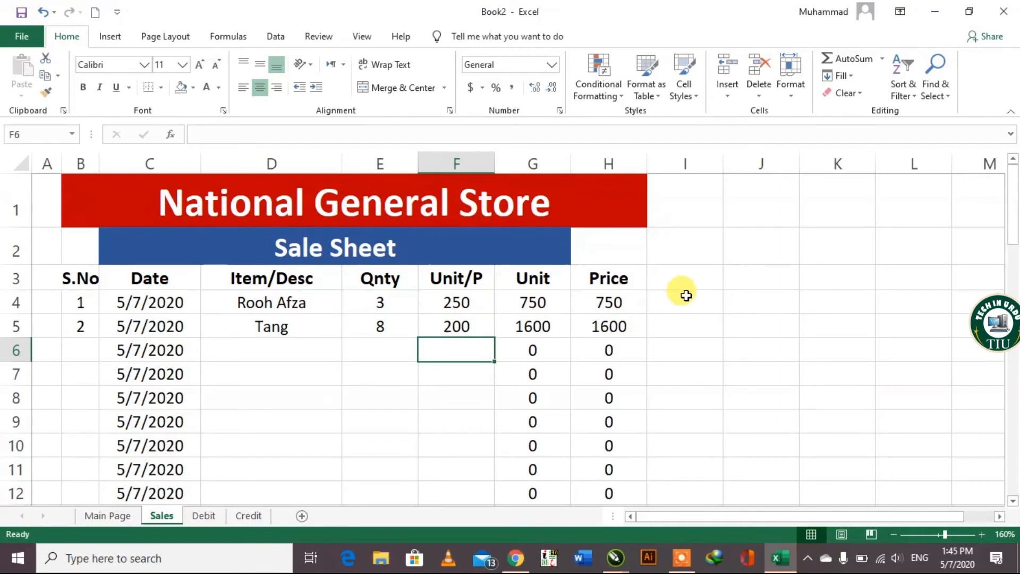
left_click_drag(671, 278, 756, 298)
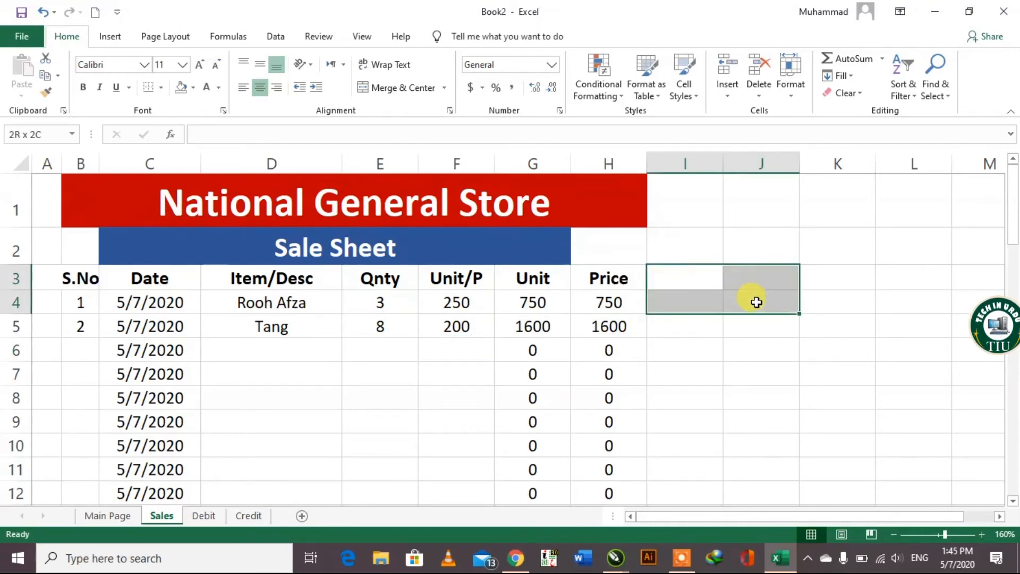
left_click(414, 91)
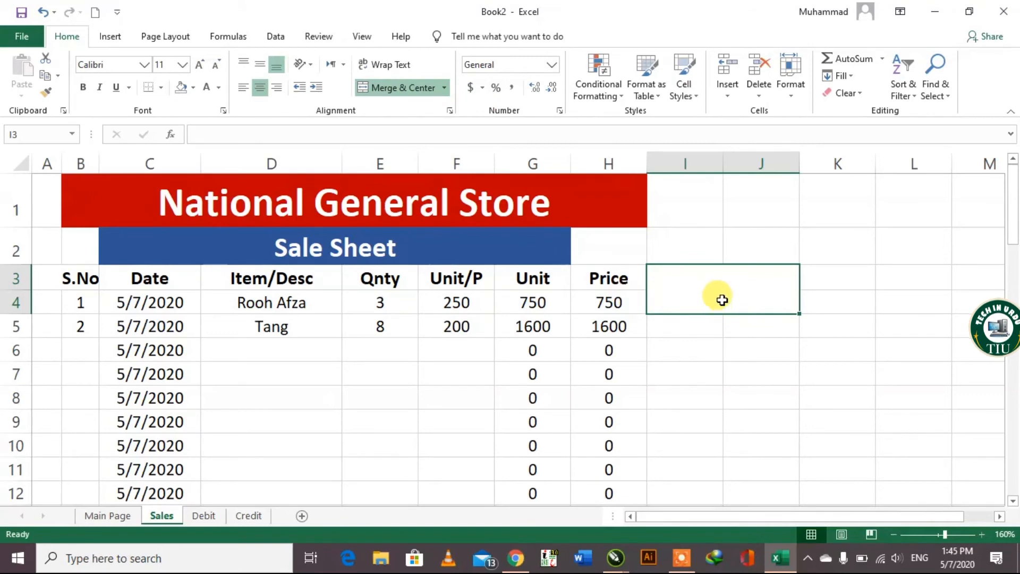
key("ctrl+z")
left_click(731, 305)
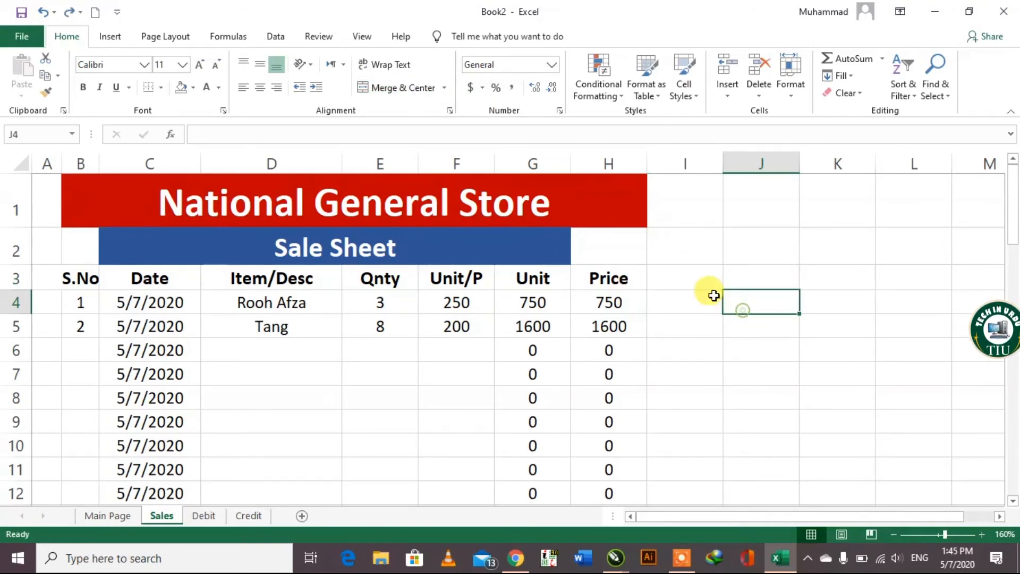
Merge and center cells I3:J3 and enter the heading "Total Sale" in the merged cell.
left_click_drag(667, 276, 741, 273)
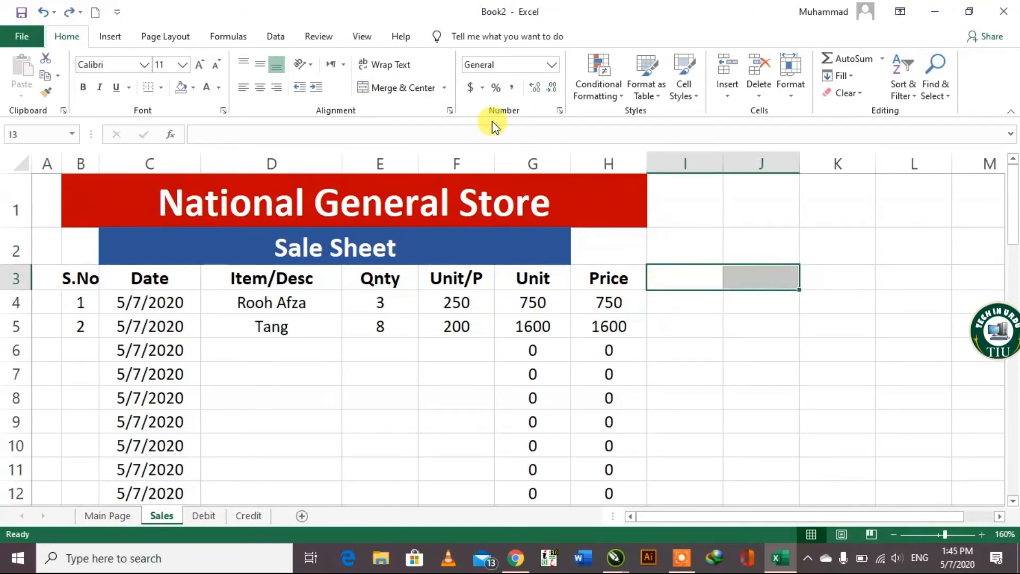
left_click(403, 88)
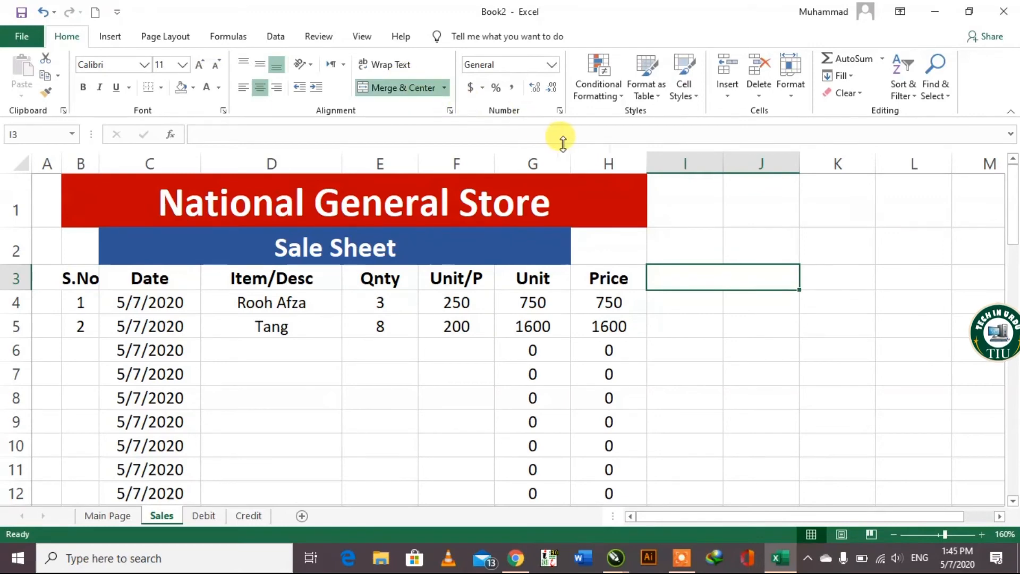
type("Total Sale")
left_click(698, 302)
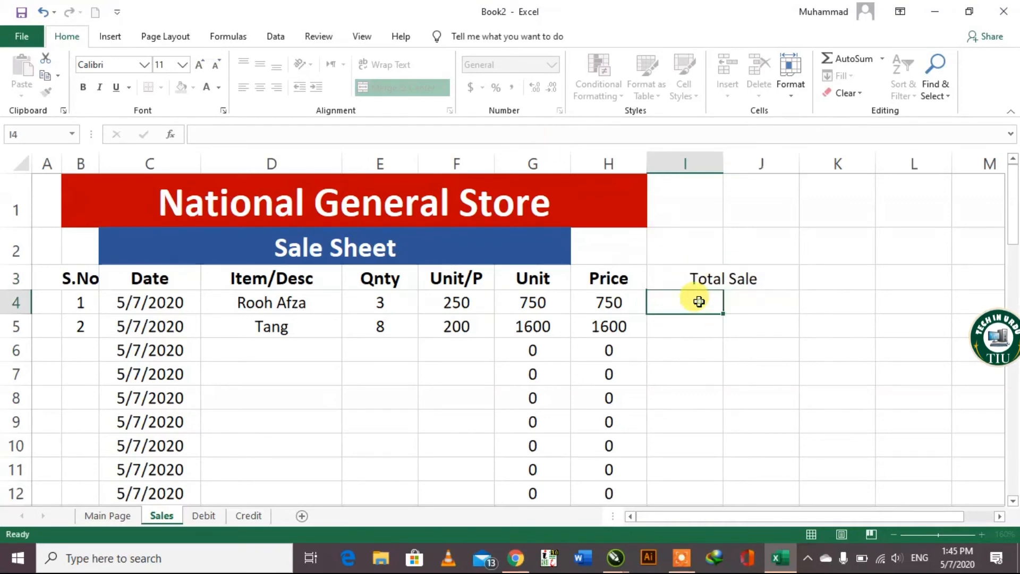
Format the "Total Sale" heading in I3:J3 with a light blue fill, font size 12 and bold text.
left_click(689, 276)
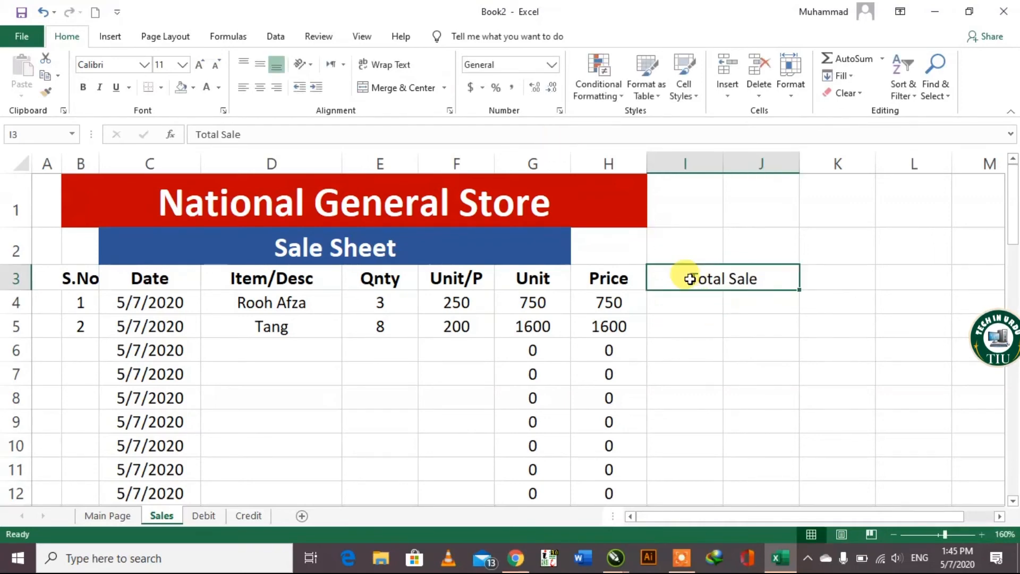
left_click(192, 88)
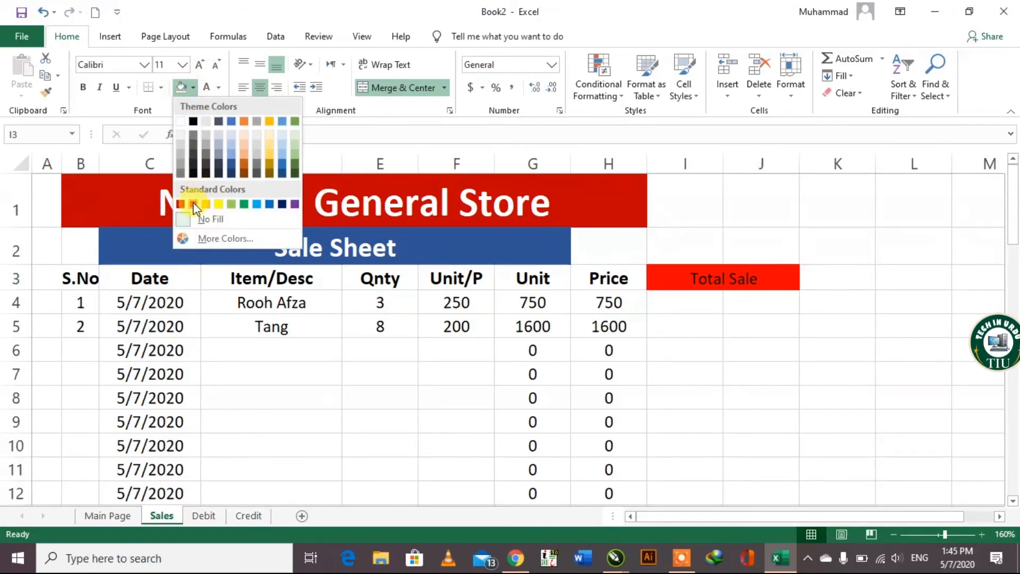
left_click(257, 204)
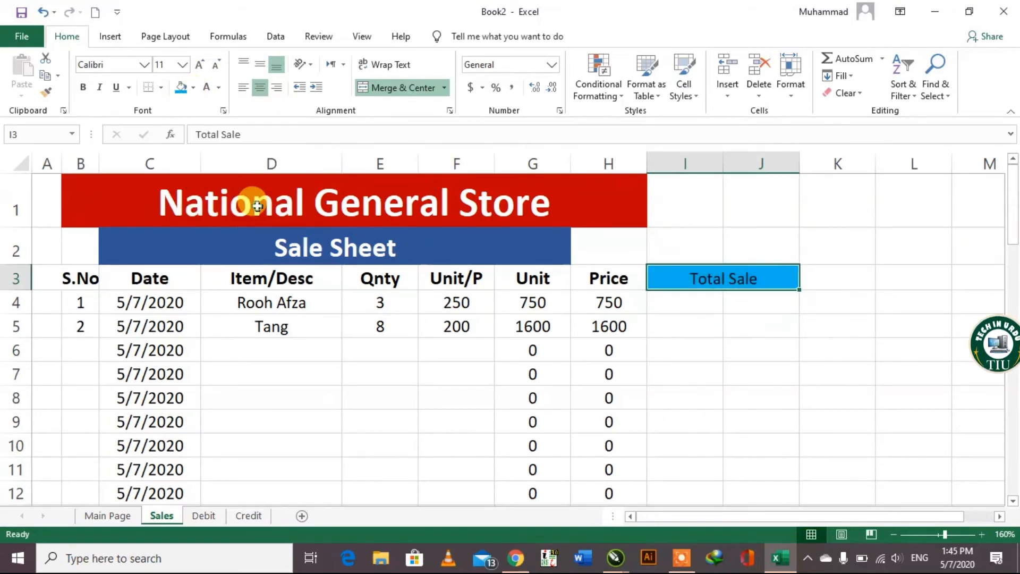
left_click(200, 65)
left_click(83, 87)
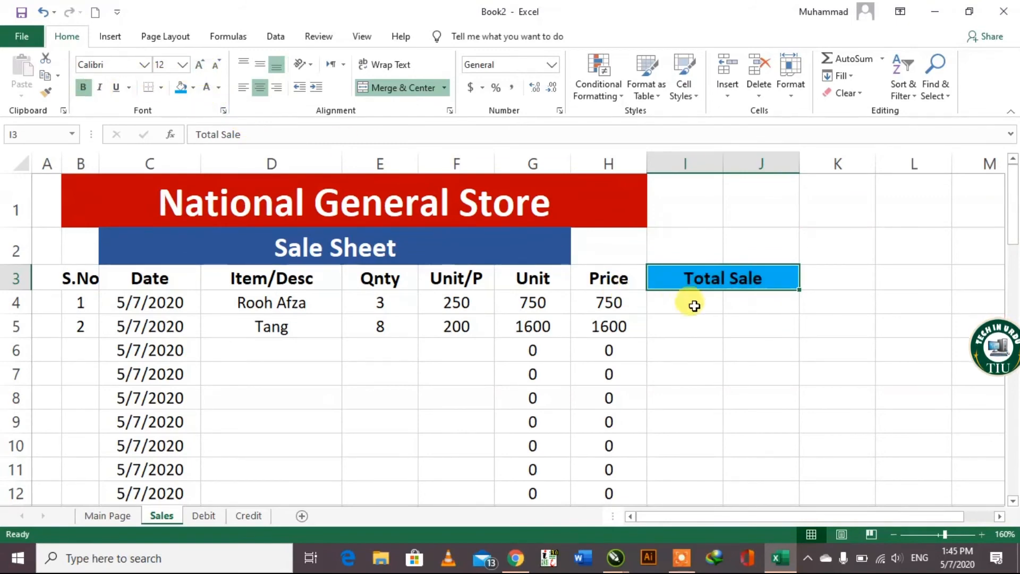
Merge and center cells I4:J4 and enter the formula =SUM(H4:H54) to total the Price column.
left_click_drag(668, 303, 774, 309)
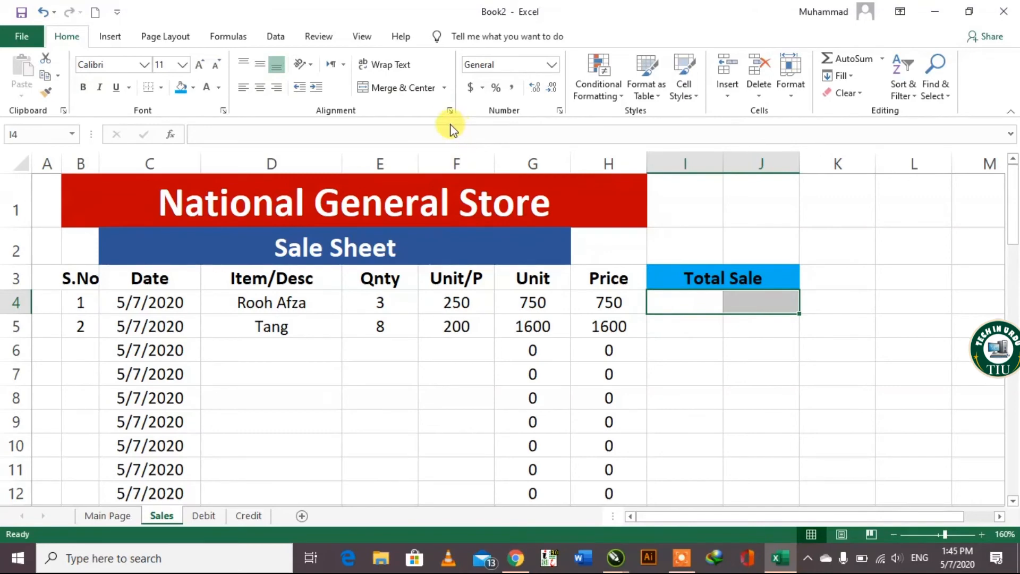
left_click(403, 88)
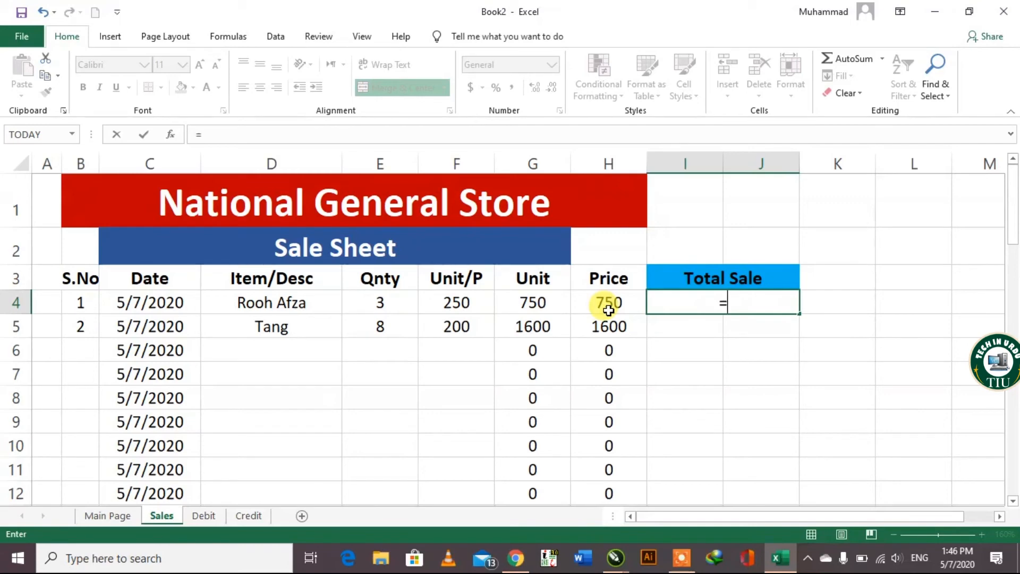
type("sum(")
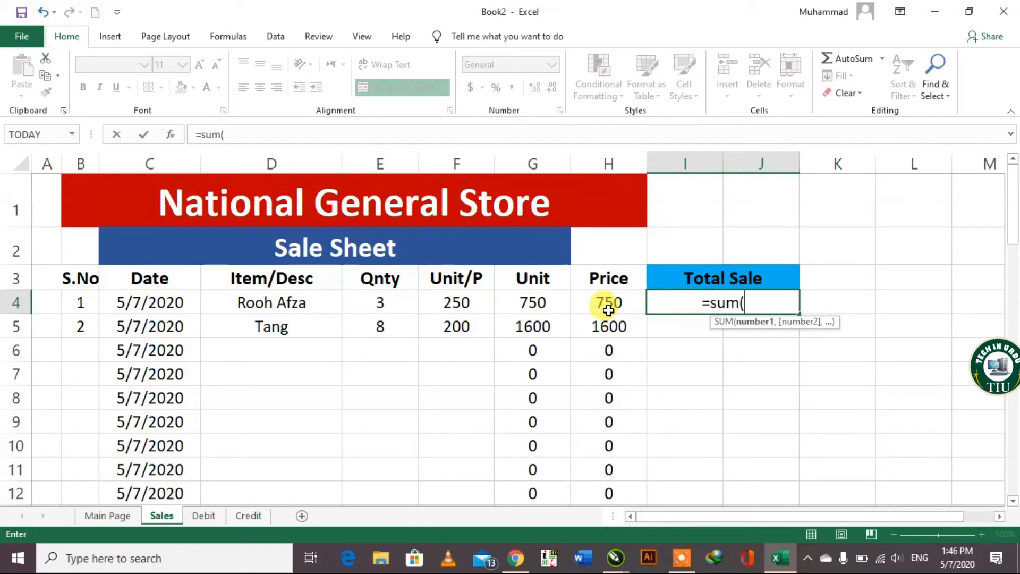
type("4")
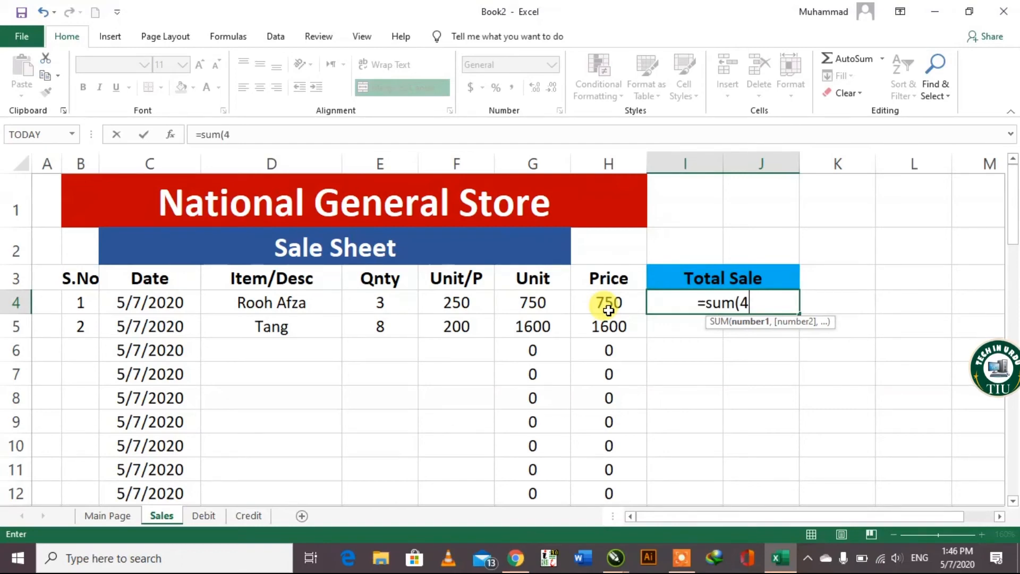
key("BackSpace")
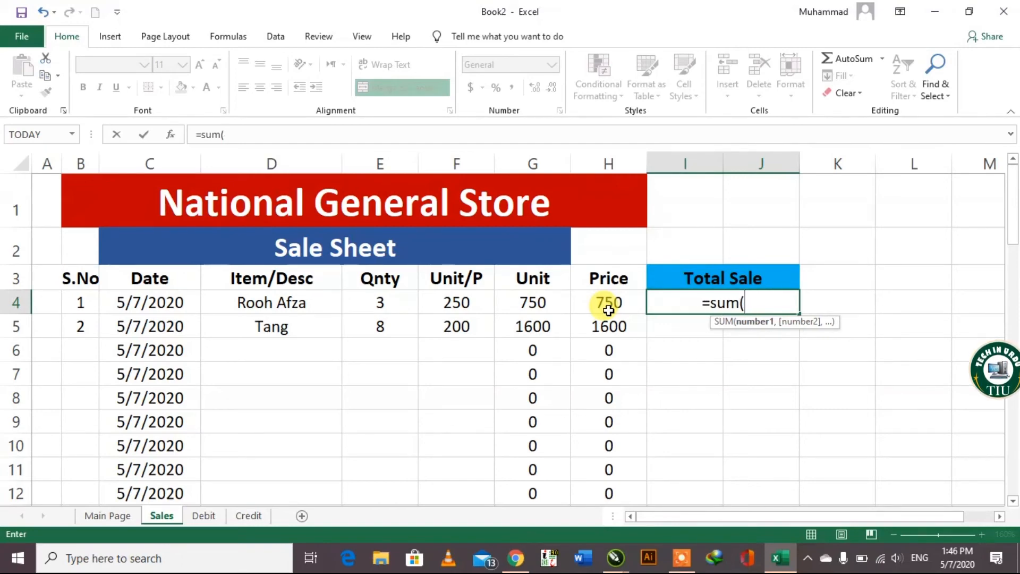
type("h4")
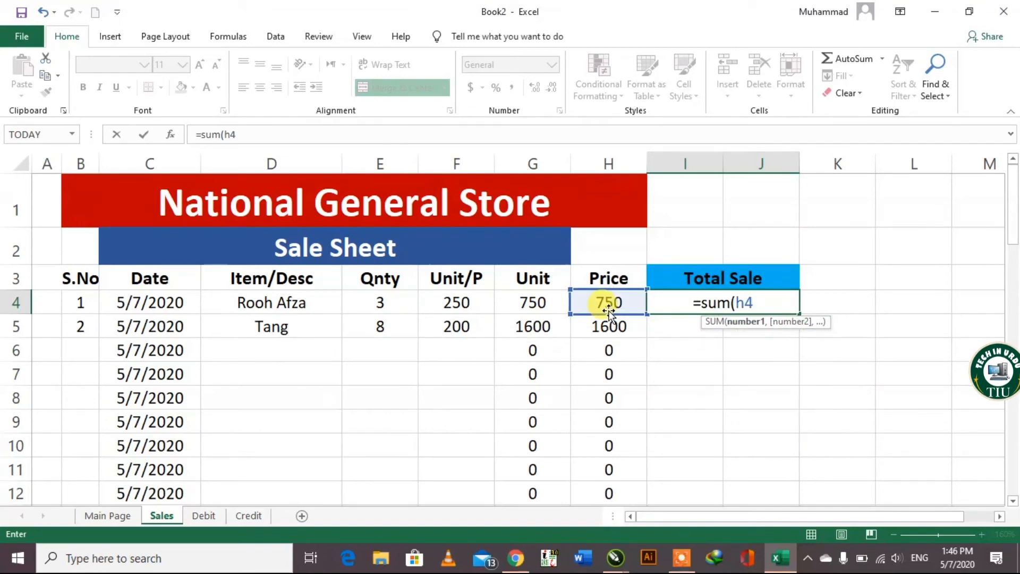
type(":")
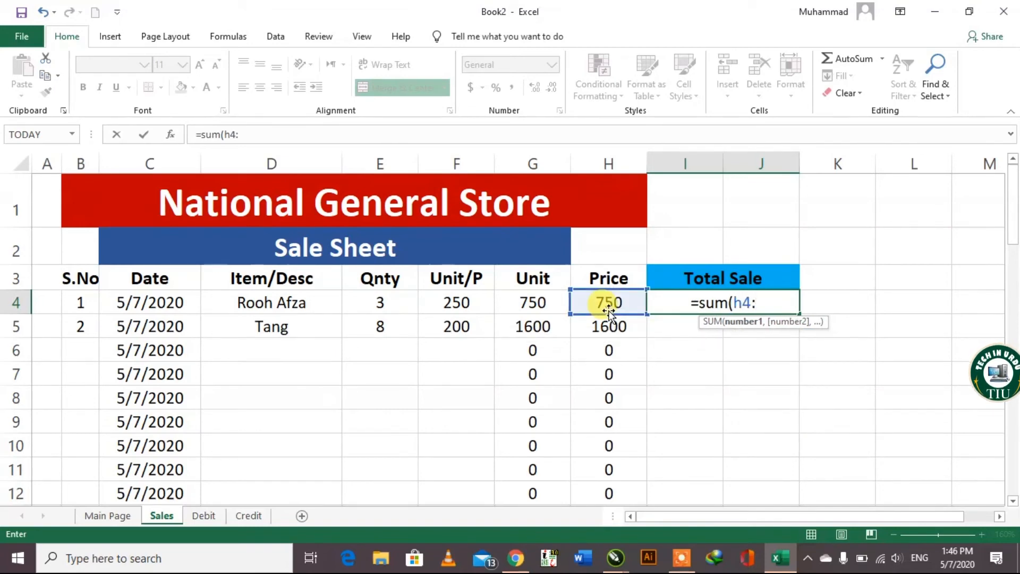
type("h")
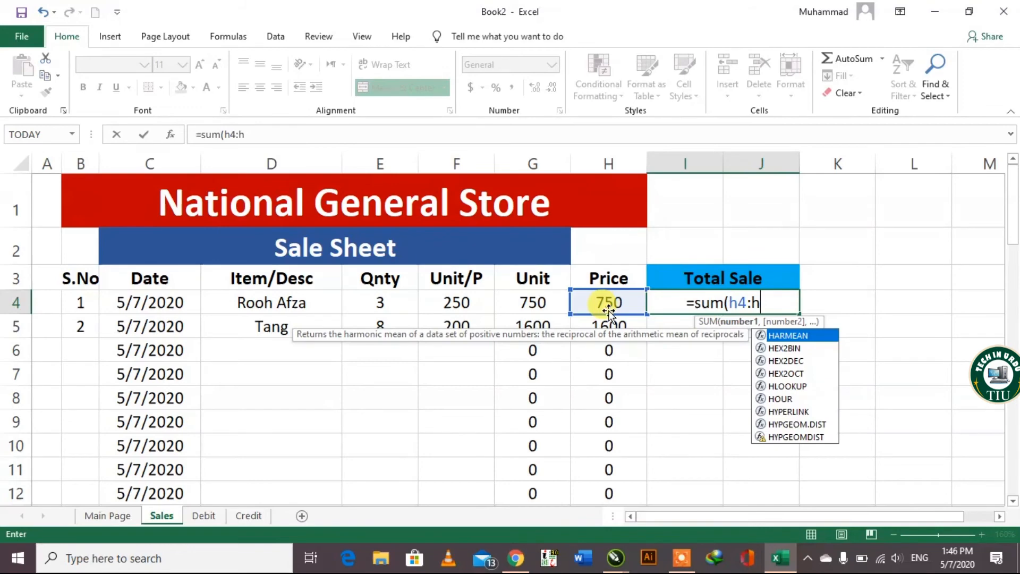
type("54")
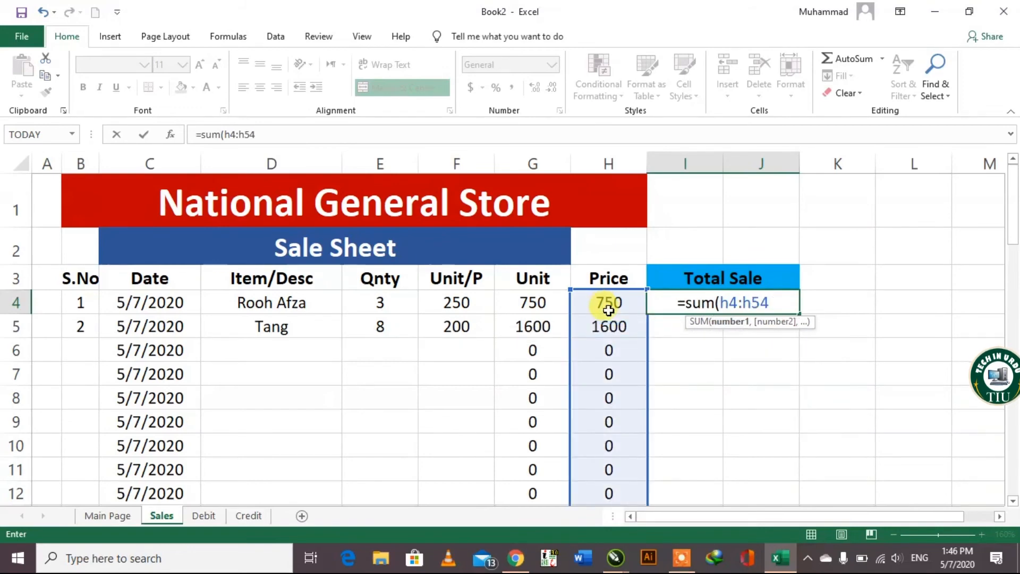
type(")")
key("Return")
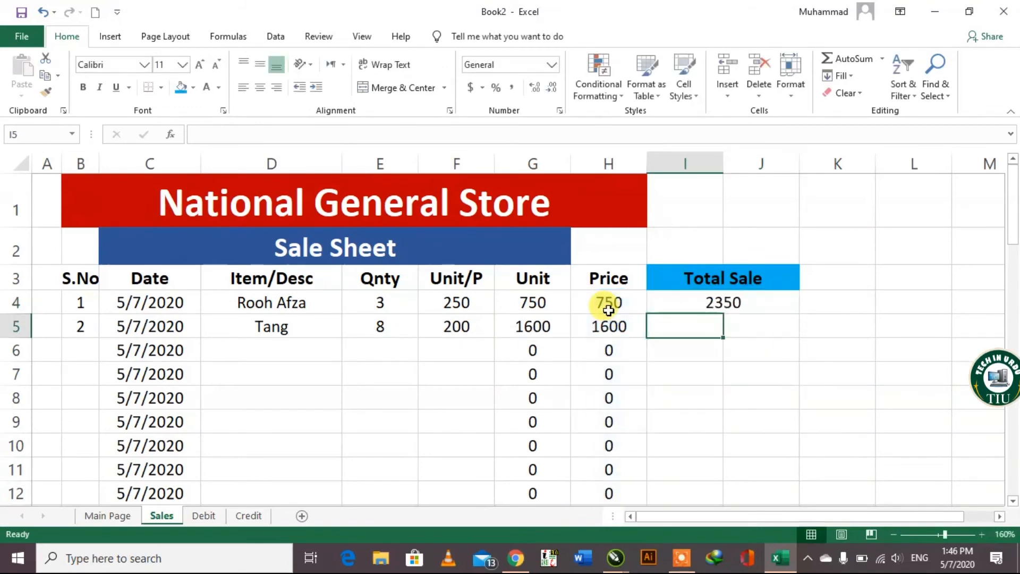
Format the total in I4:J4 with a near-black fill, bold text and font size 14.
left_click(660, 304)
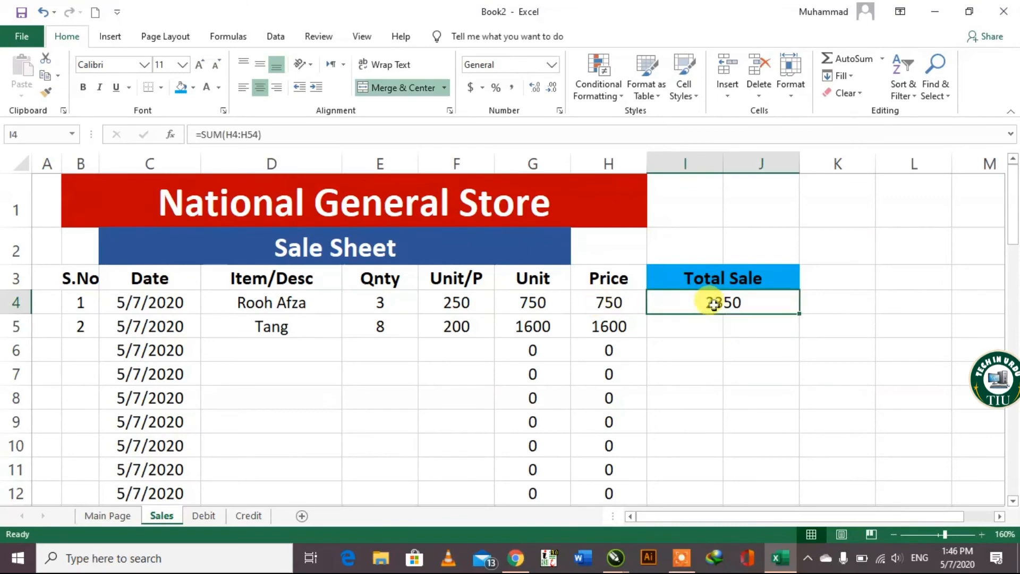
left_click(193, 89)
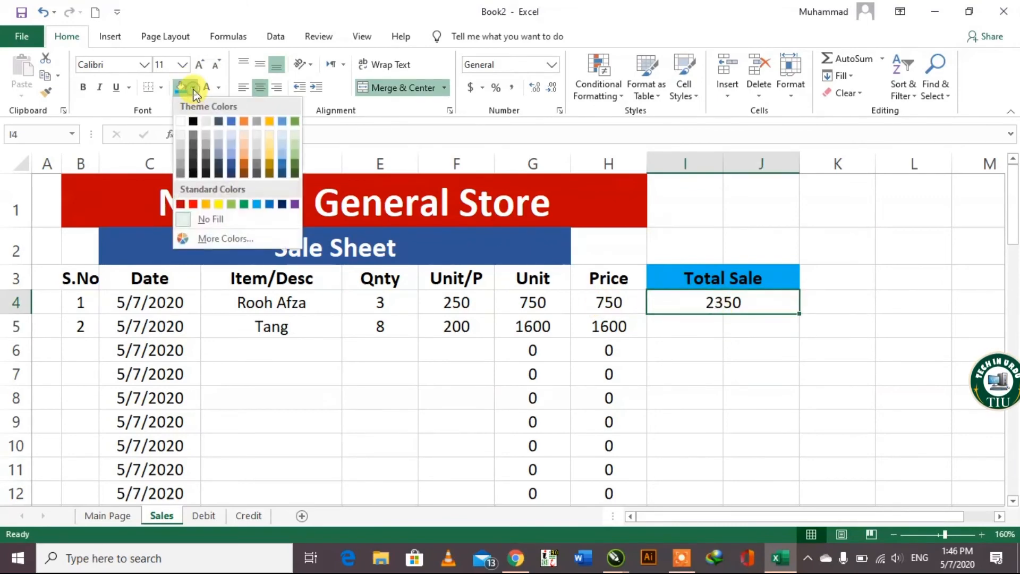
left_click(190, 172)
left_click(82, 91)
left_click(83, 89)
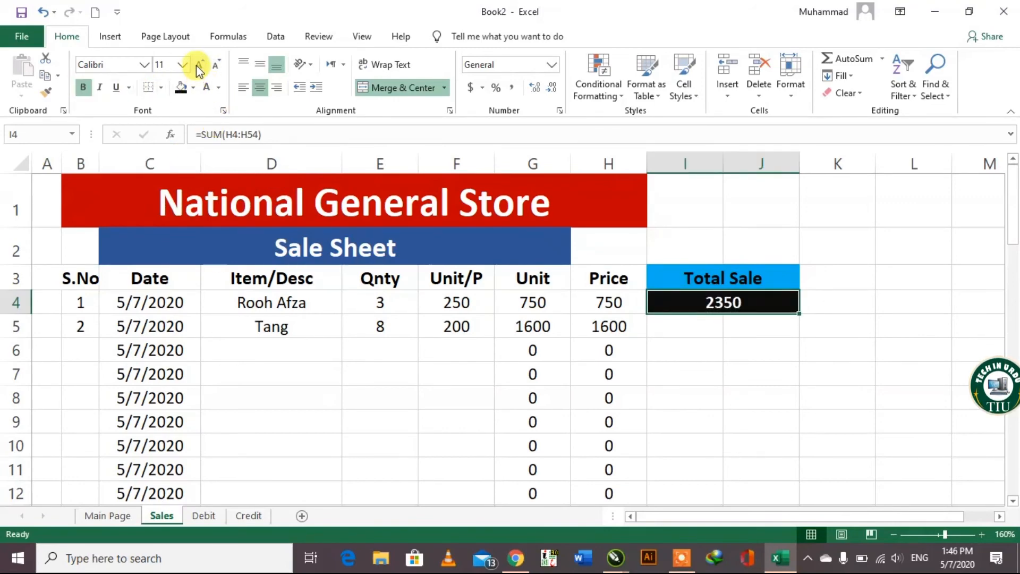
left_click(199, 67)
left_click(198, 66)
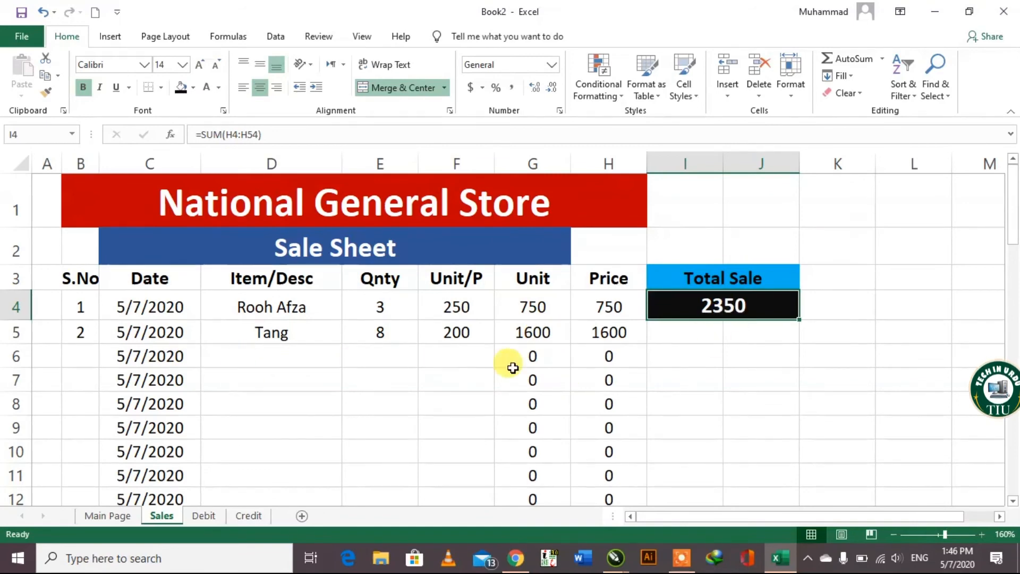
Fill in the third sale row with item "Besan" in D6, quantity 5 in E6 and unit price 100 in F6.
left_click(255, 355)
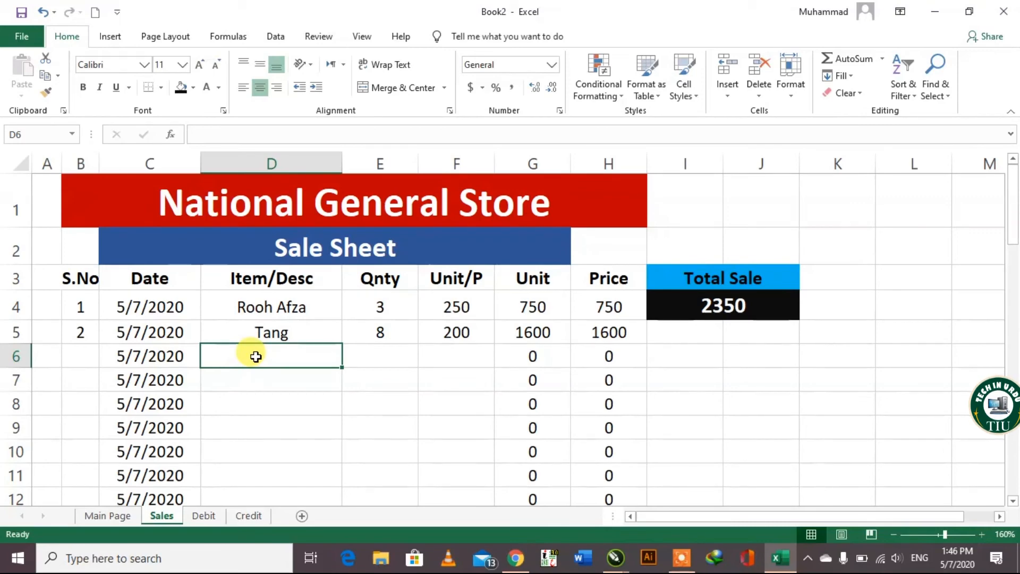
type("Besan")
key("Tab")
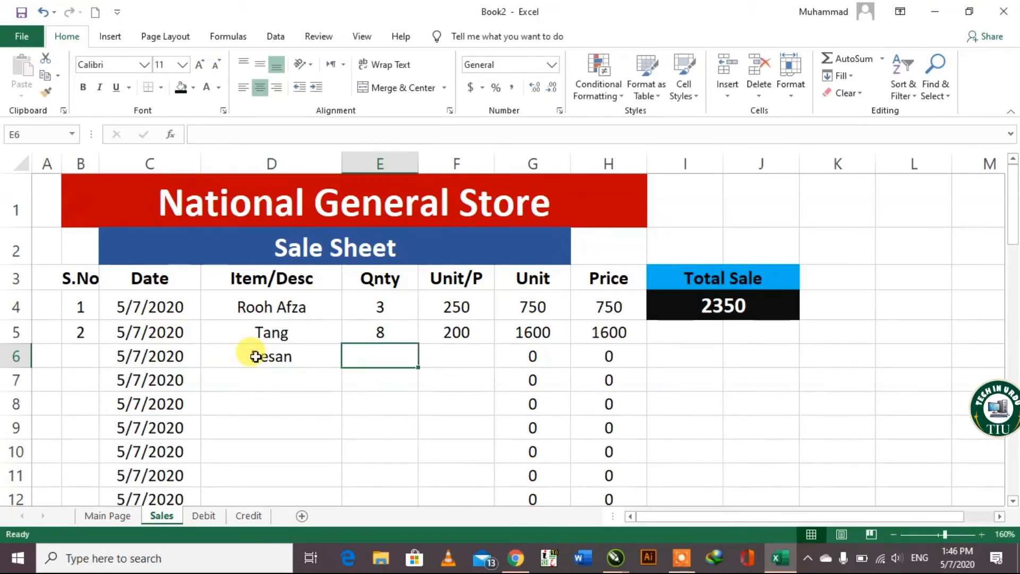
type("5")
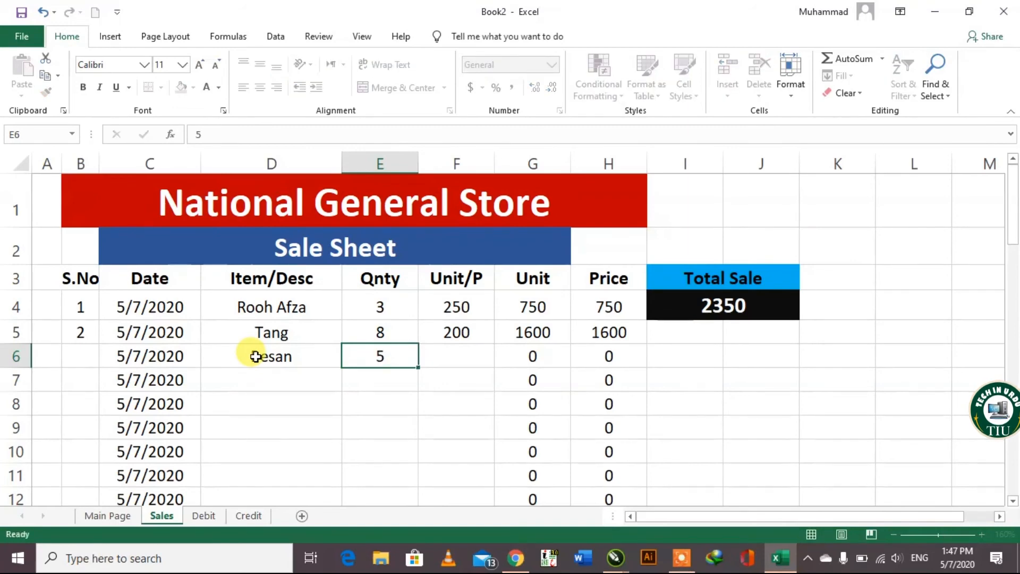
key("Tab")
type("100")
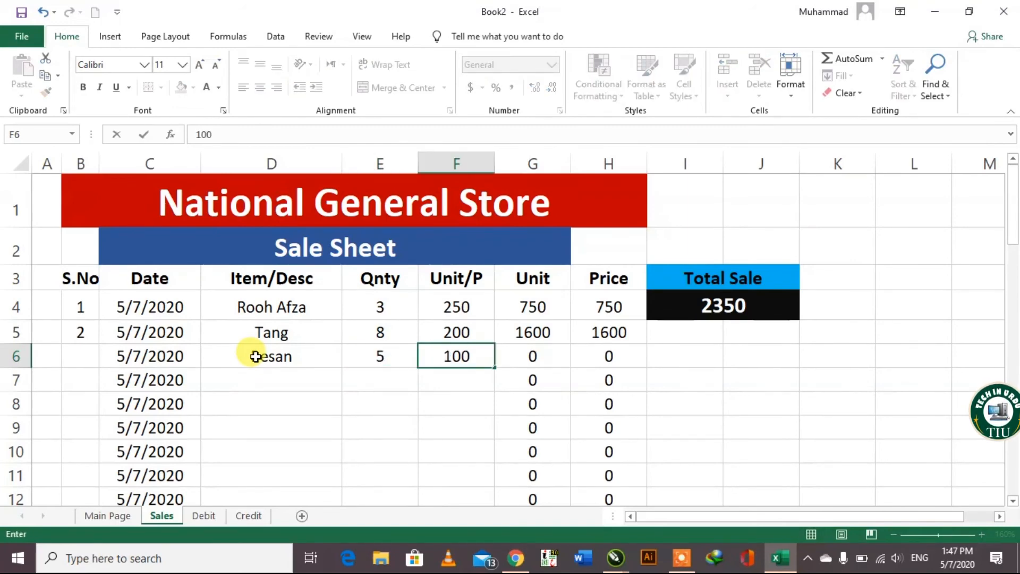
key("Return")
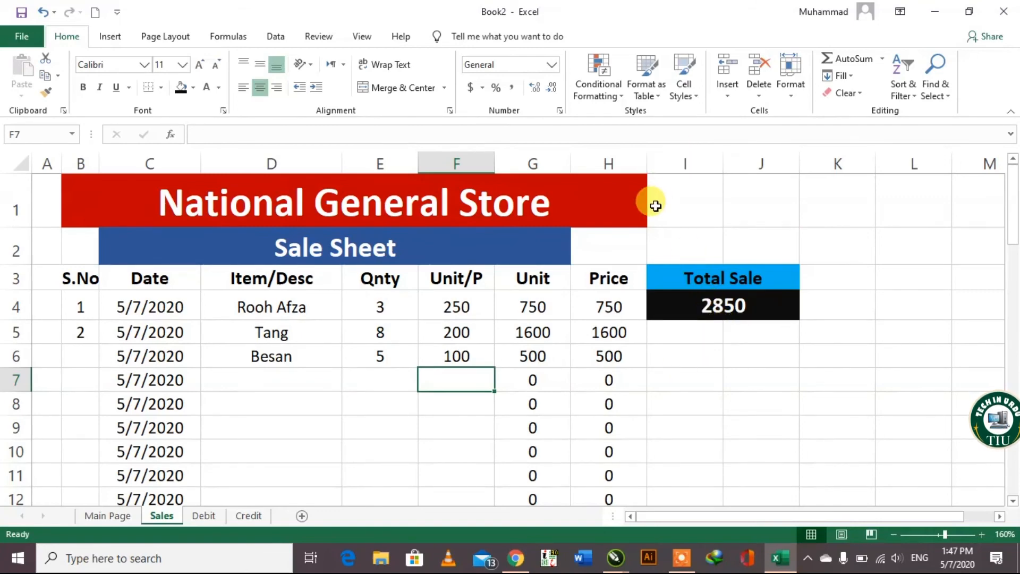
Link the SALES button on the Main Page to cell A1 of the Sales sheet in this document.
left_click_drag(654, 192, 757, 234)
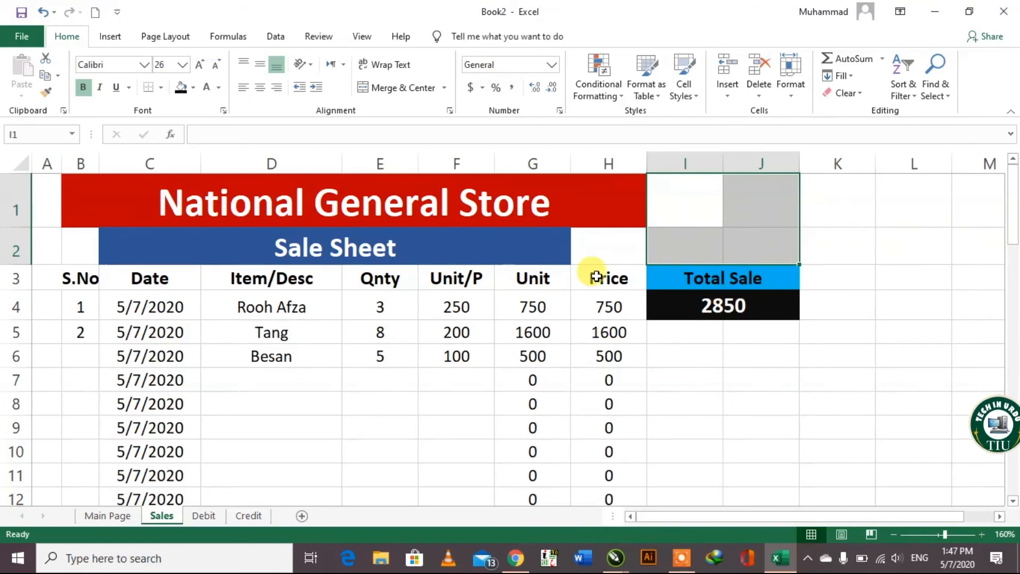
left_click(108, 516)
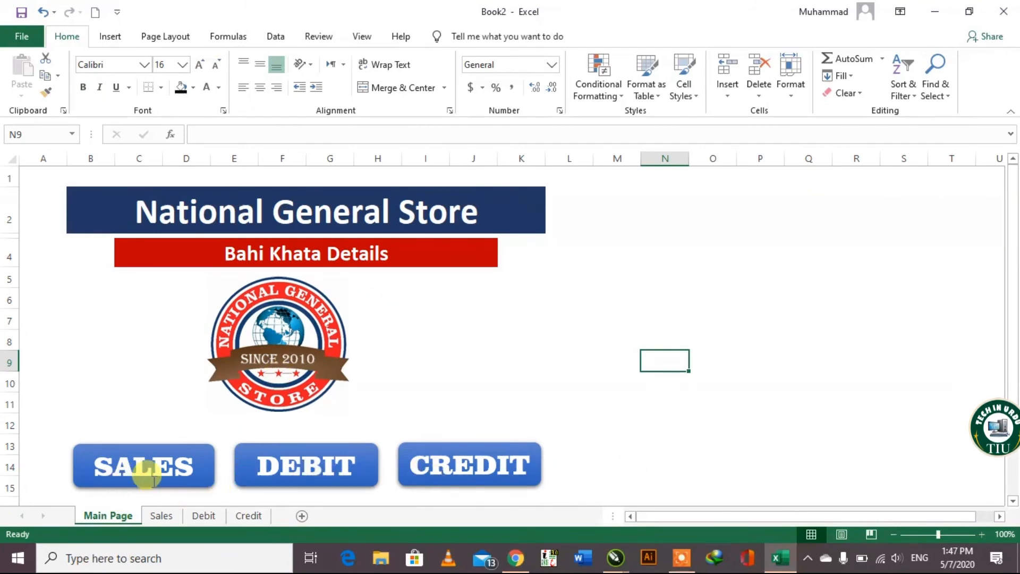
left_click(176, 460, "ctrl")
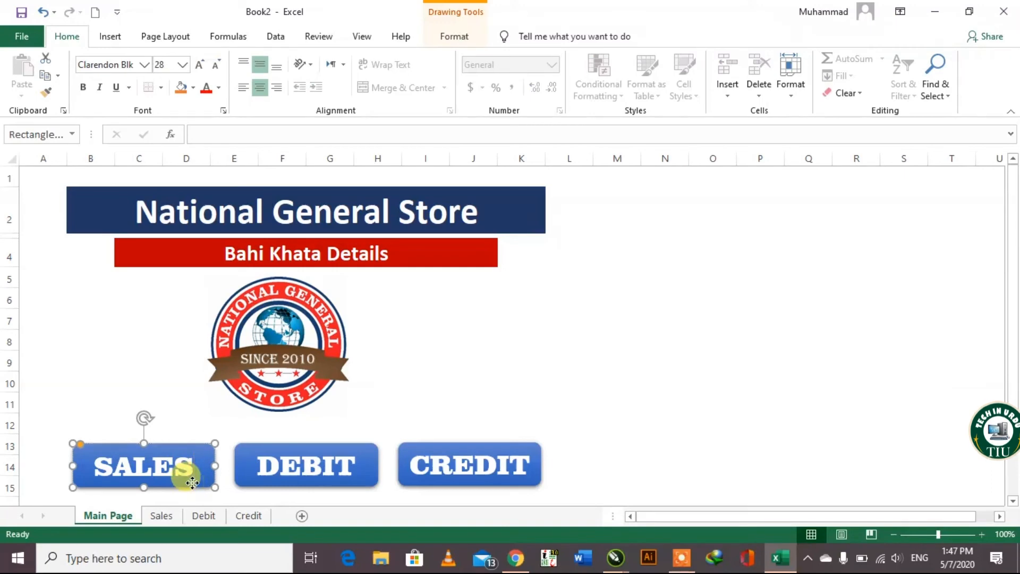
right_click(192, 482)
left_click(221, 363)
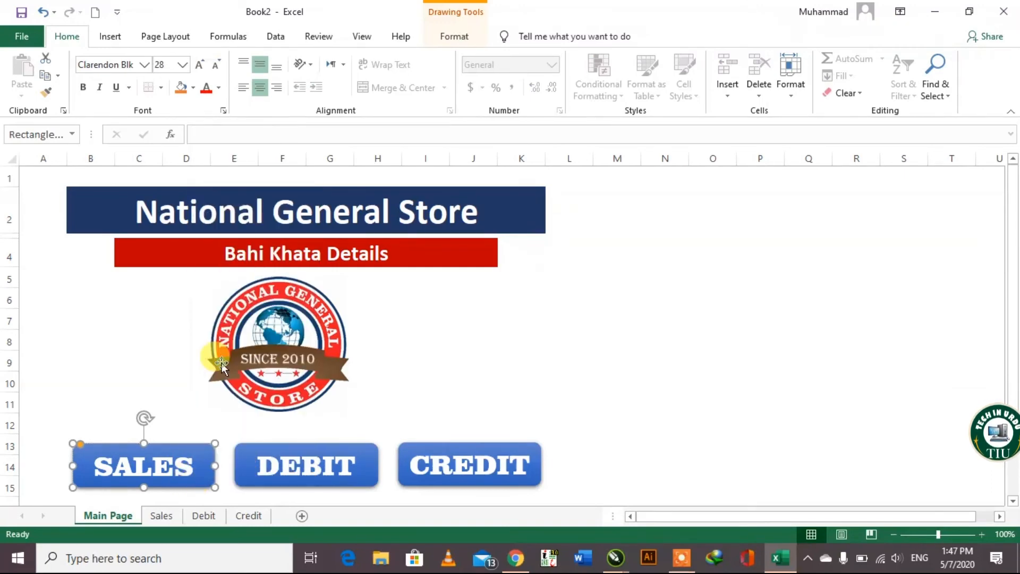
left_click_drag(250, 242, 357, 200)
left_click(227, 312)
left_click(227, 328)
left_click(227, 340)
left_click(225, 313)
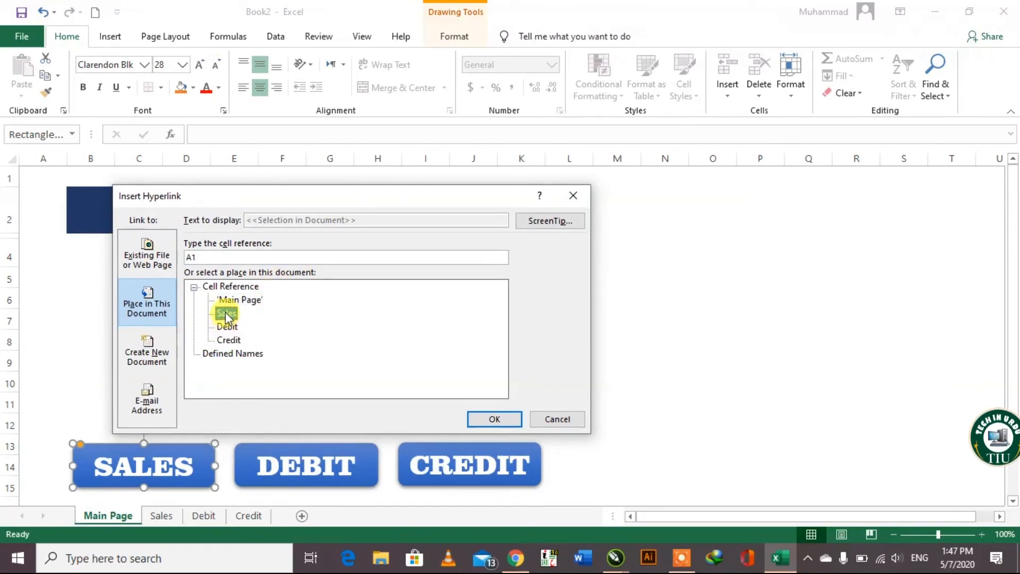
left_click(488, 419)
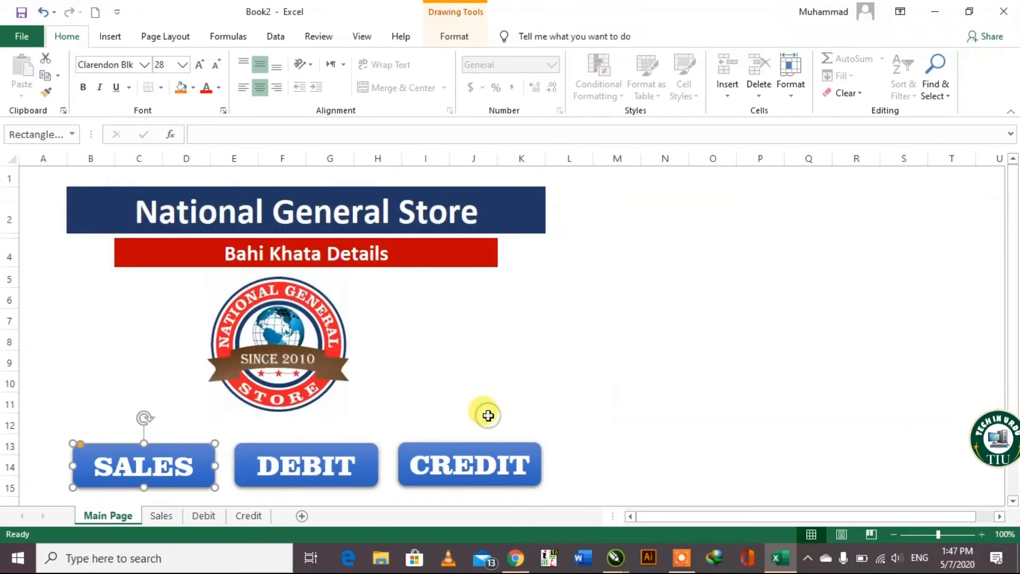
Link the DEBIT button on the Main Page to cell A1 of the Debit sheet.
left_click(297, 471)
right_click(300, 483)
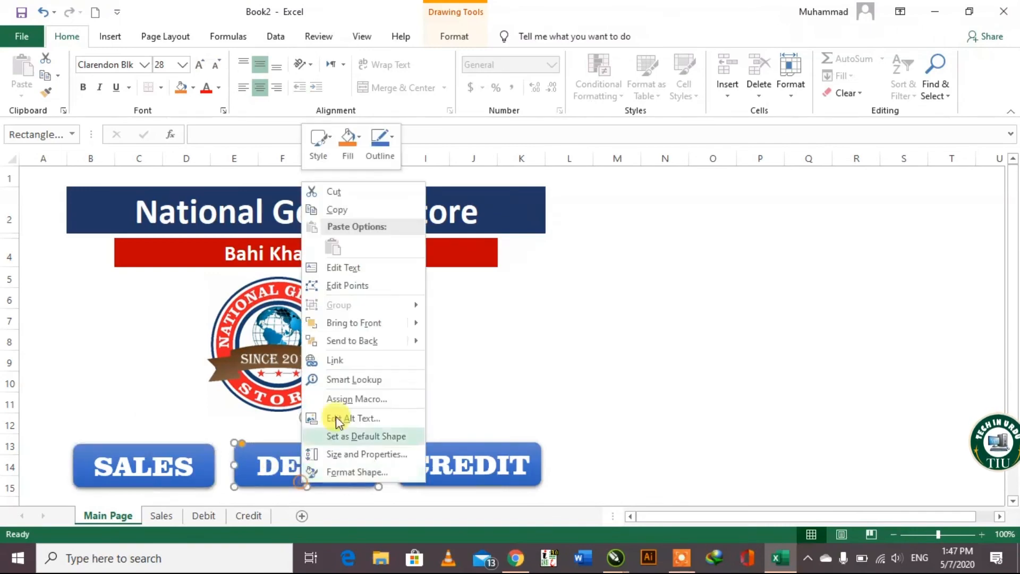
left_click(340, 364)
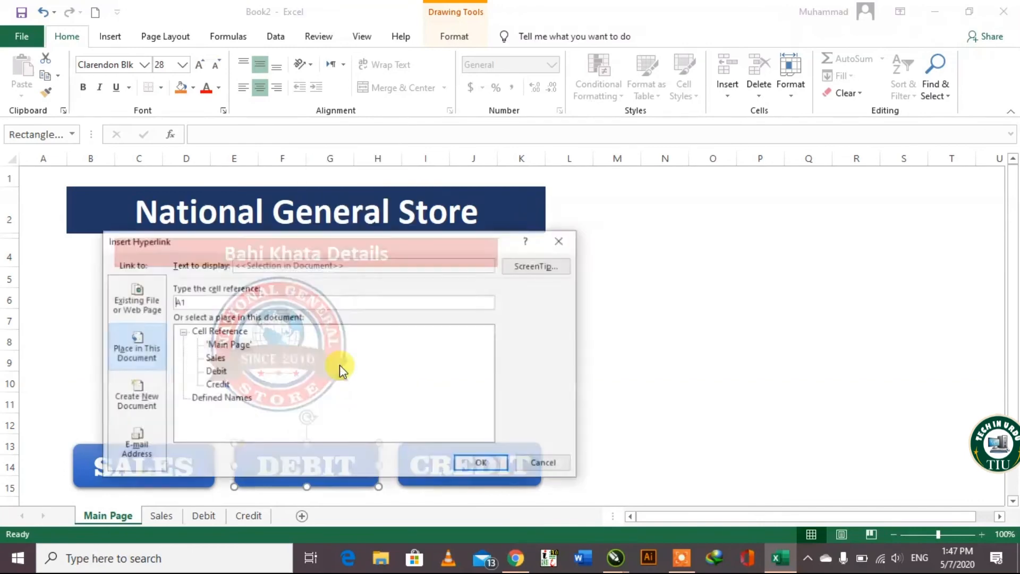
left_click(216, 371)
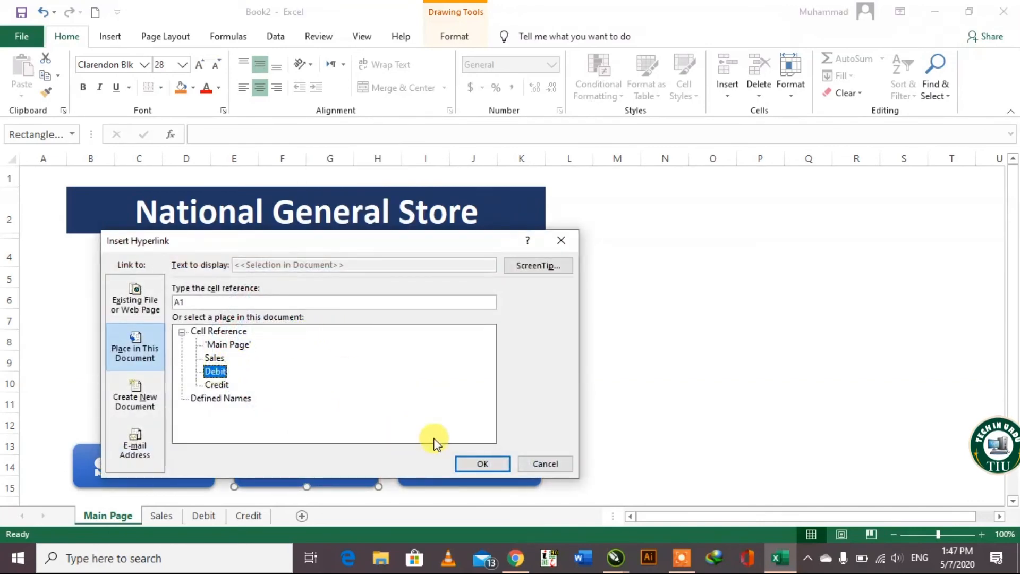
left_click(483, 464)
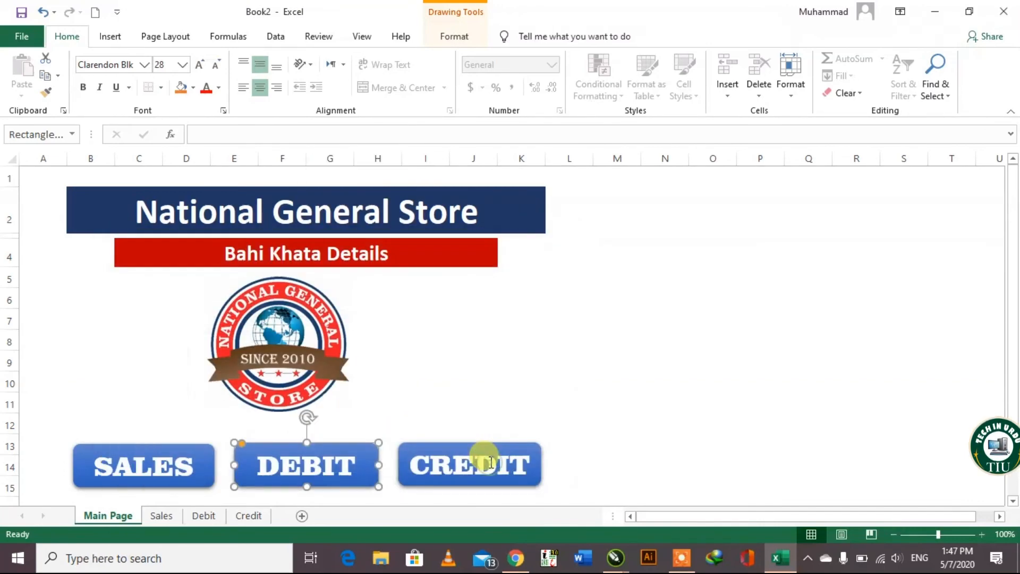
Link the CREDIT button on the Main Page to cell A1 of the Credit sheet.
right_click(456, 483)
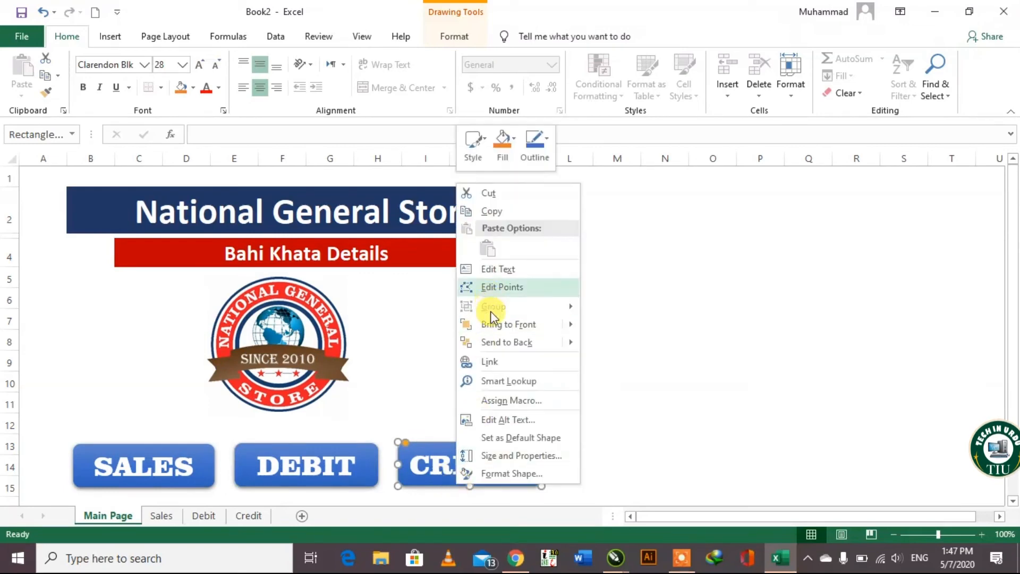
left_click(491, 363)
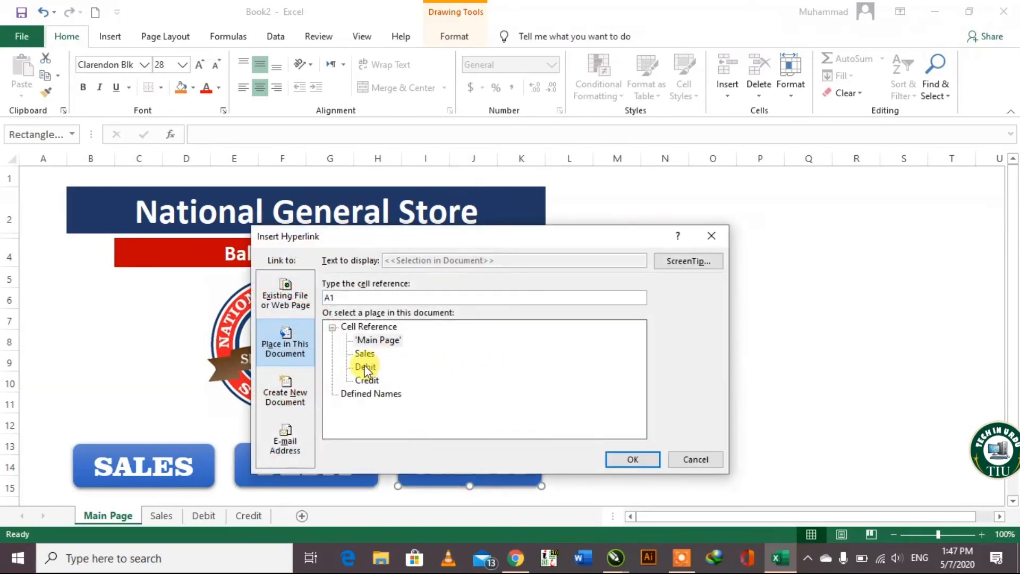
left_click(367, 381)
left_click(633, 459)
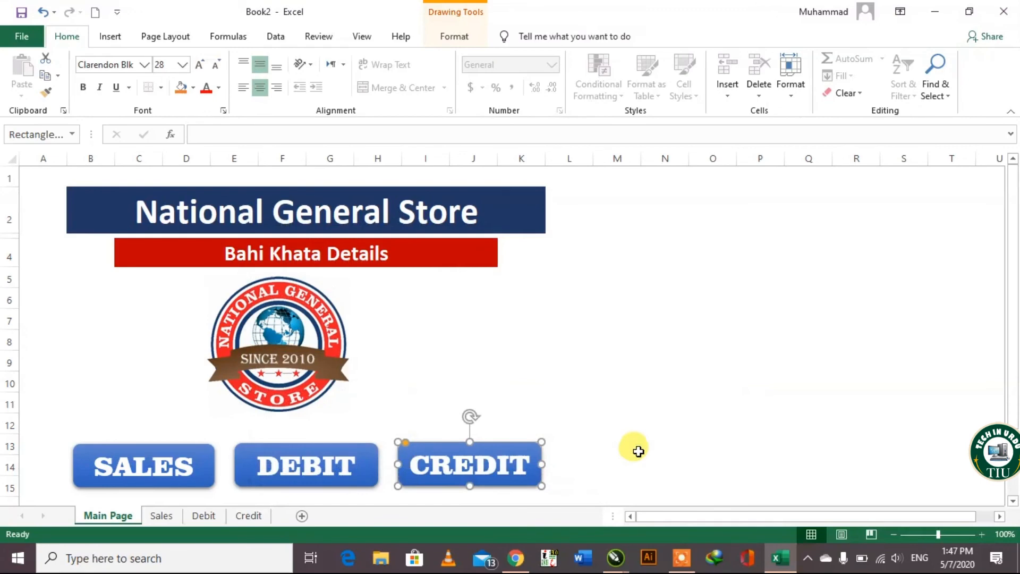
Follow the SALES button's link and draw a right-arrow callout about 1.09 by 0.33 inches above the Total Sale heading.
left_click(132, 471)
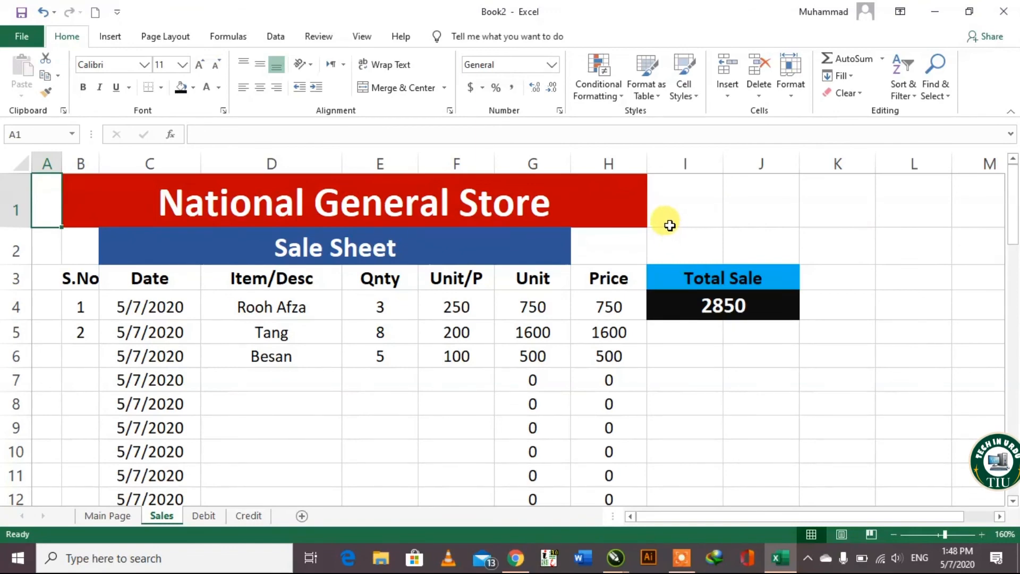
left_click(110, 37)
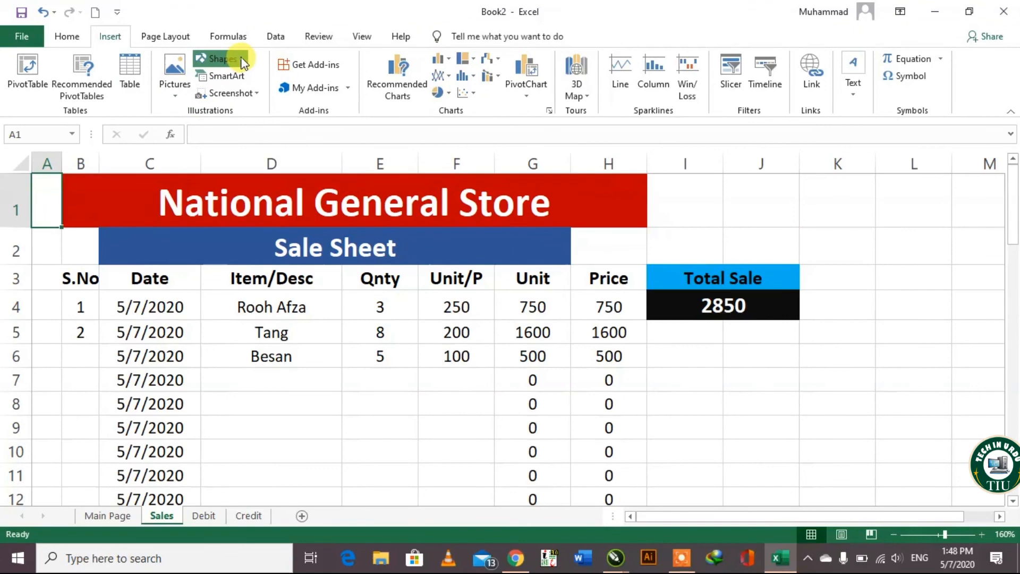
left_click(222, 59)
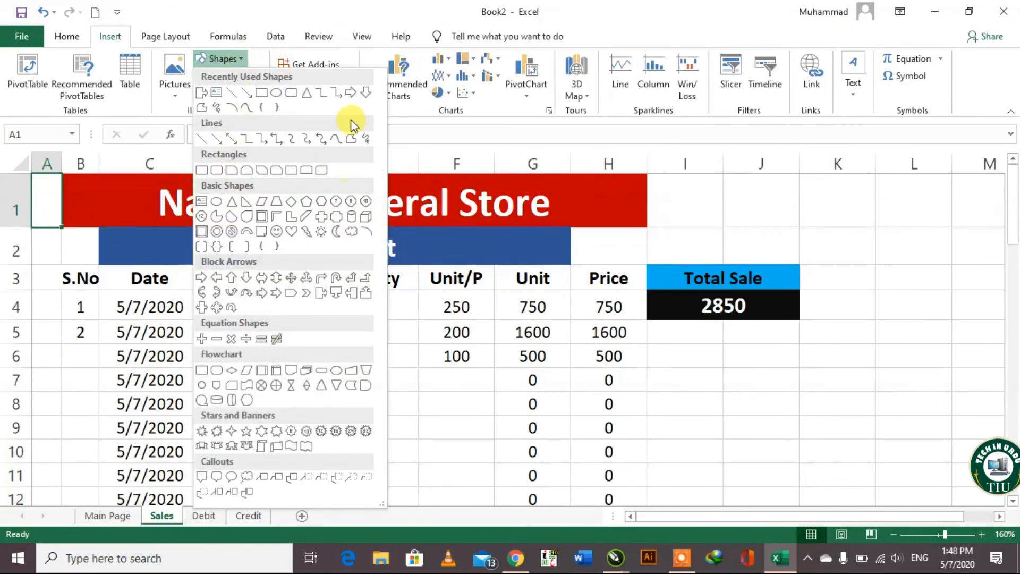
left_click(202, 92)
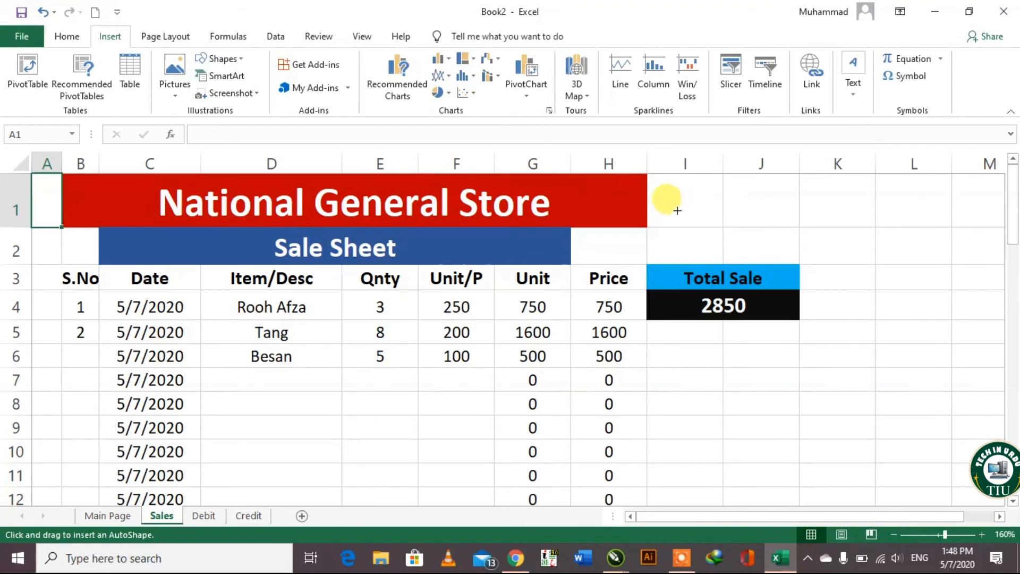
mouse_move(668, 208)
left_mouse_down()
mouse_move(768, 216)
mouse_move(793, 247)
left_mouse_up()
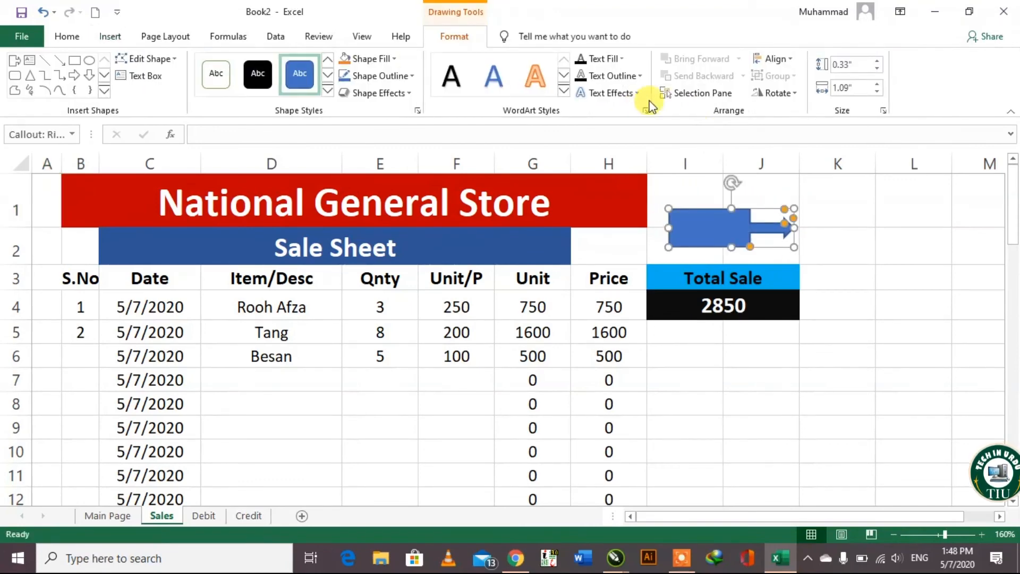
Rotate the arrow callout left 90°, resize it to about 1.35 by 0.65 inches and place it just above Total Sale.
left_click(776, 93)
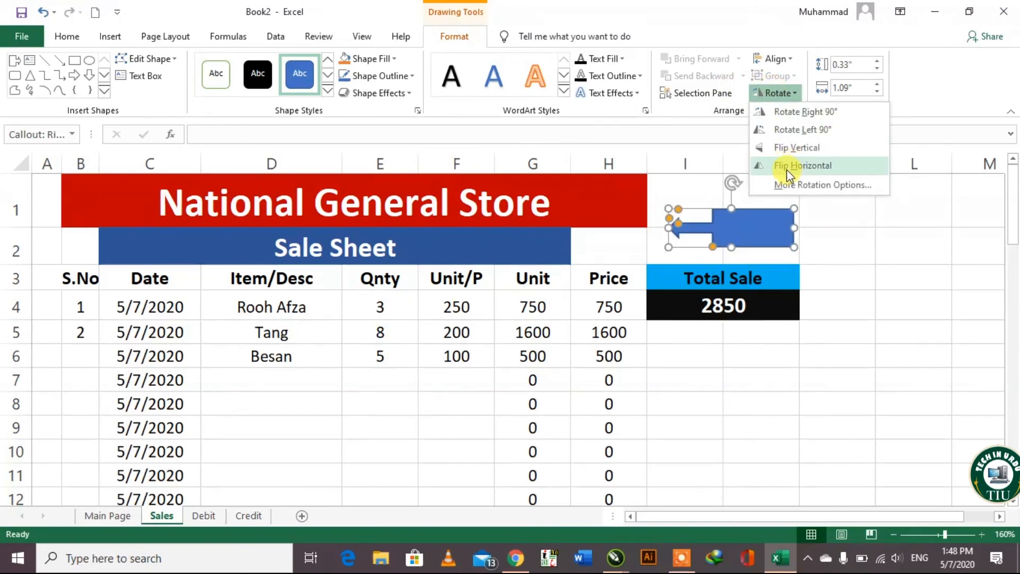
left_click(787, 132)
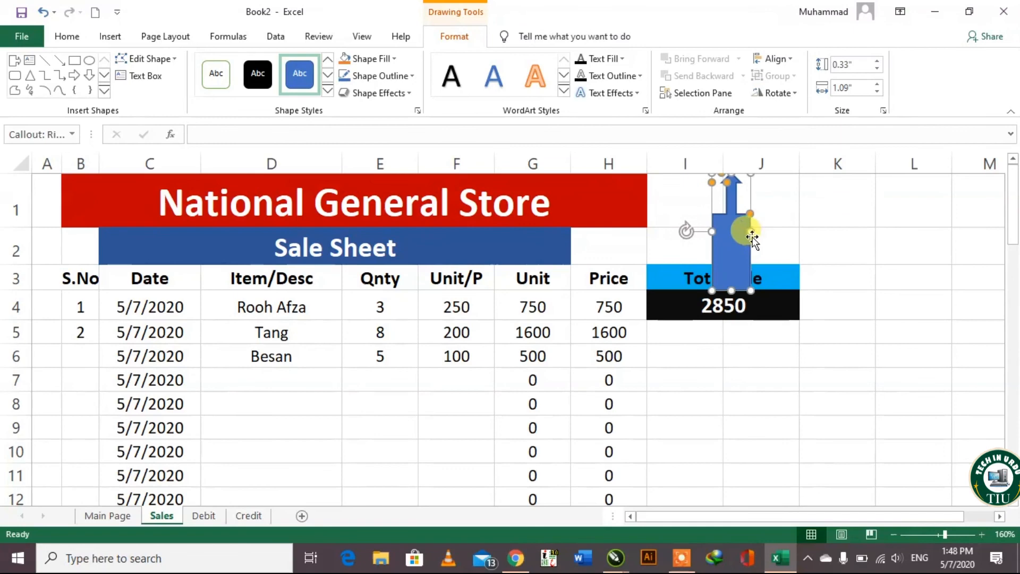
left_click_drag(750, 231, 866, 227)
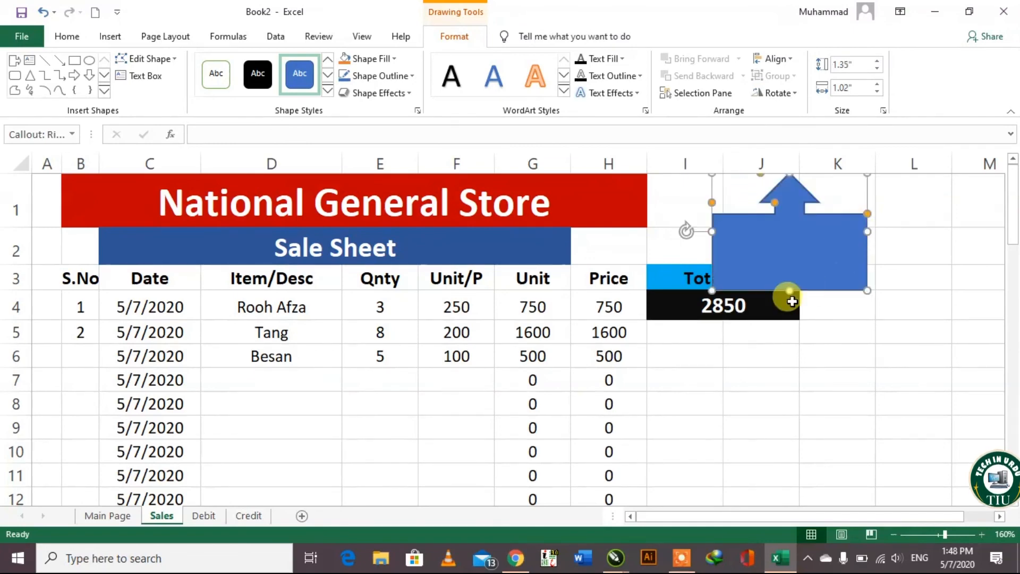
left_click_drag(786, 291, 725, 230)
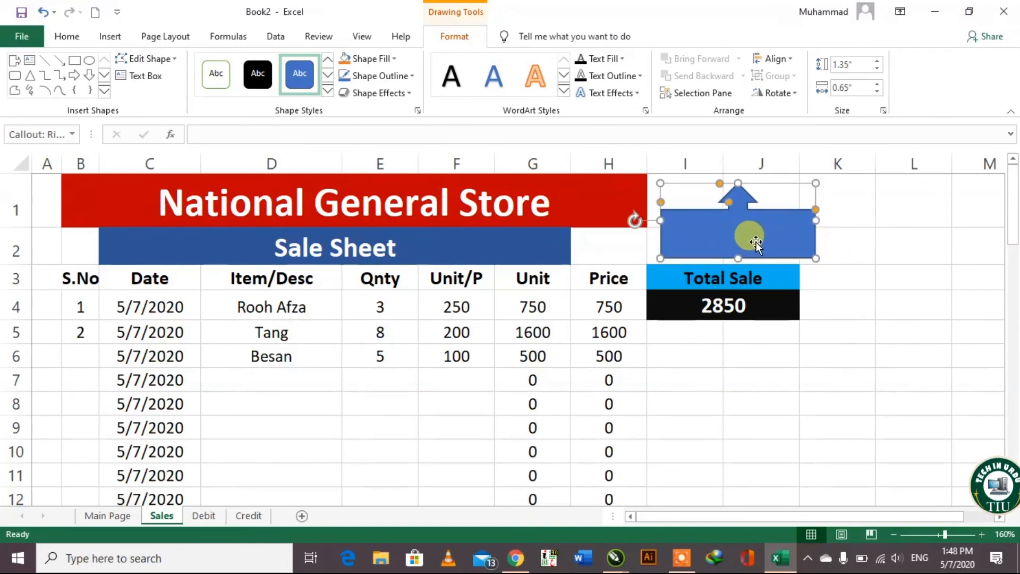
Label the arrow callout "Main Menu", rotate its text down so it reads horizontally, and centre it in both directions.
type("Ma")
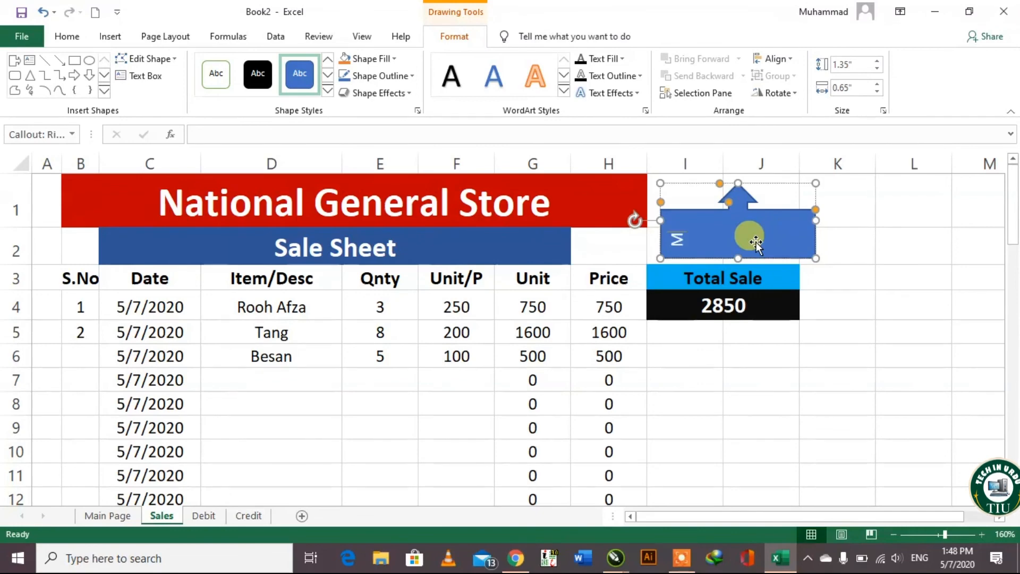
type("in Menu")
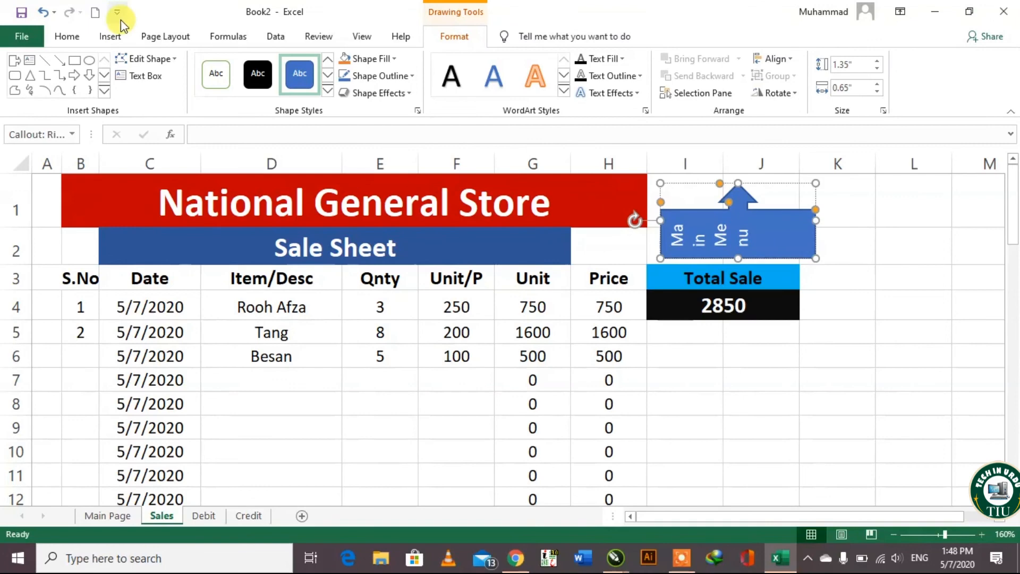
left_click(67, 36)
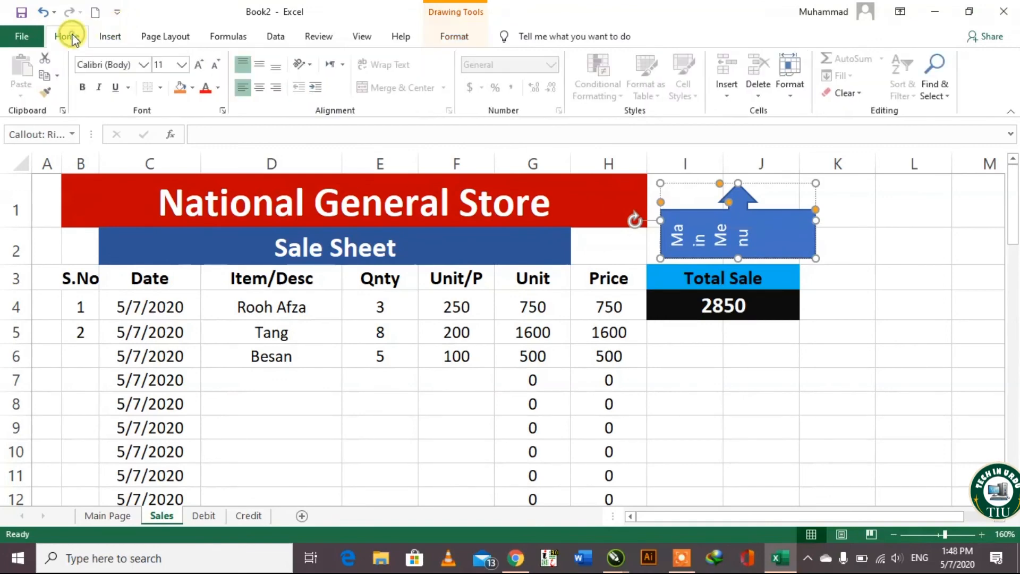
left_click(307, 66)
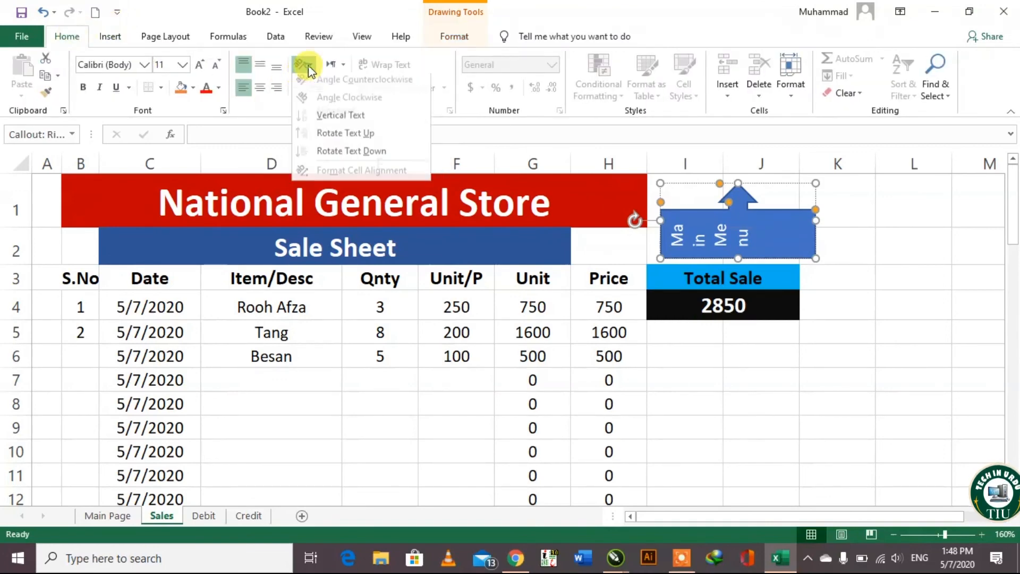
left_click(324, 155)
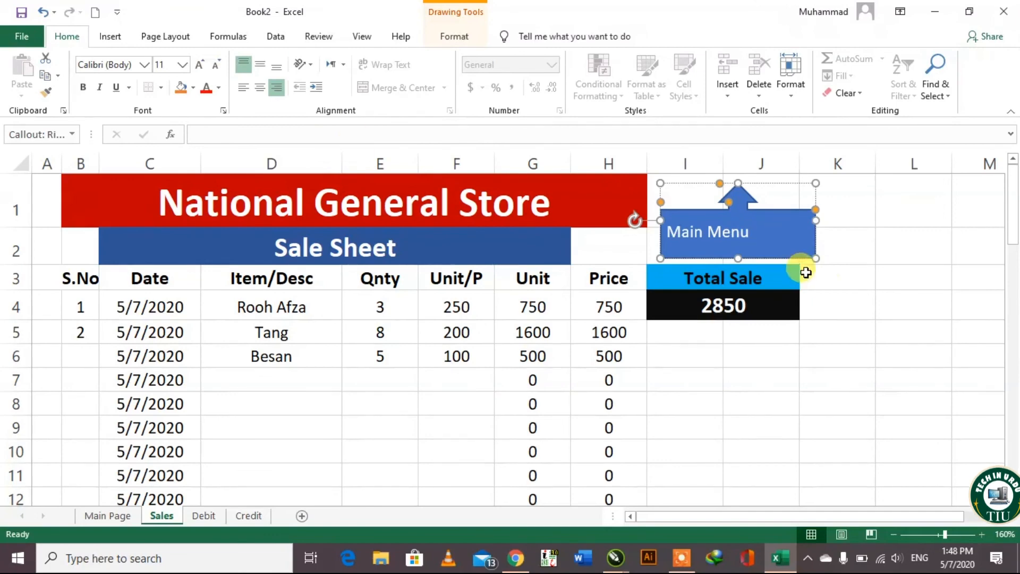
left_click(259, 87)
left_click(260, 65)
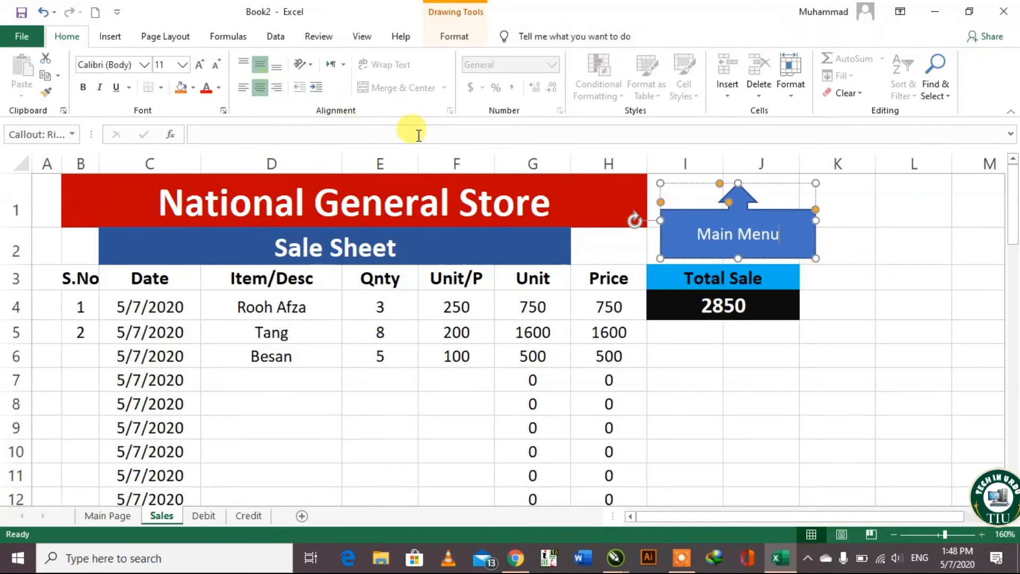
Format the callout's "Main Menu" text as bold with font size 16.
left_click(200, 66)
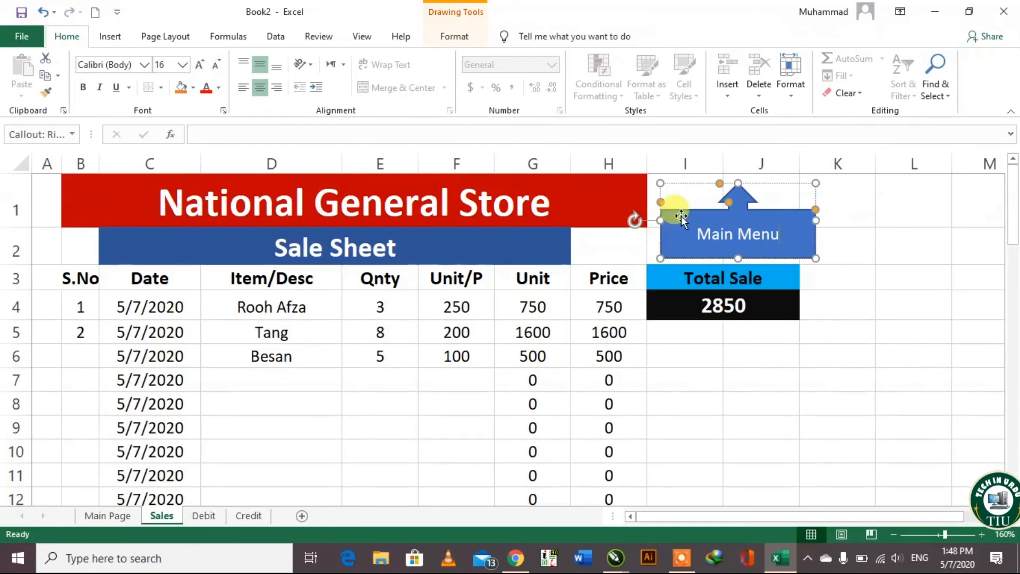
left_click(723, 232)
triple_click(725, 234)
left_click(199, 66)
left_click(199, 65)
left_click(199, 66)
left_click(85, 88)
left_click(846, 331)
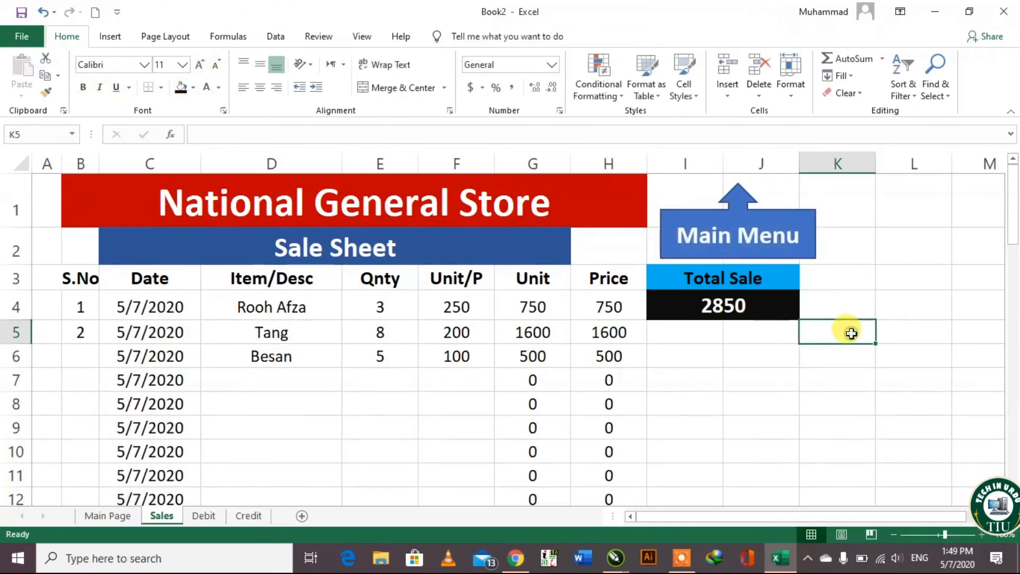
Link the Main Menu callout on the Sales sheet to cell A1 of the Main Page.
left_click(750, 252)
right_click(749, 251)
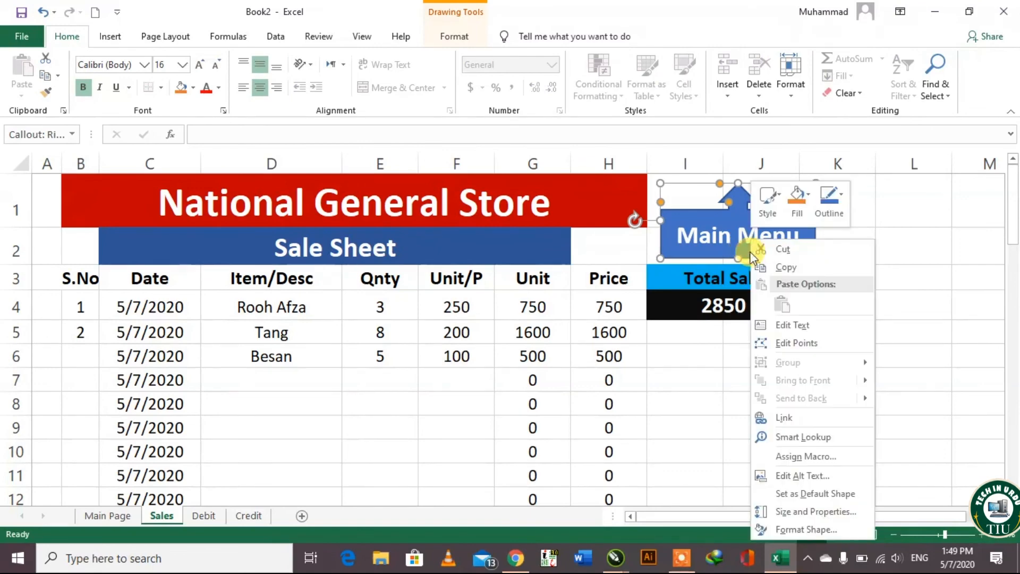
left_click(780, 417)
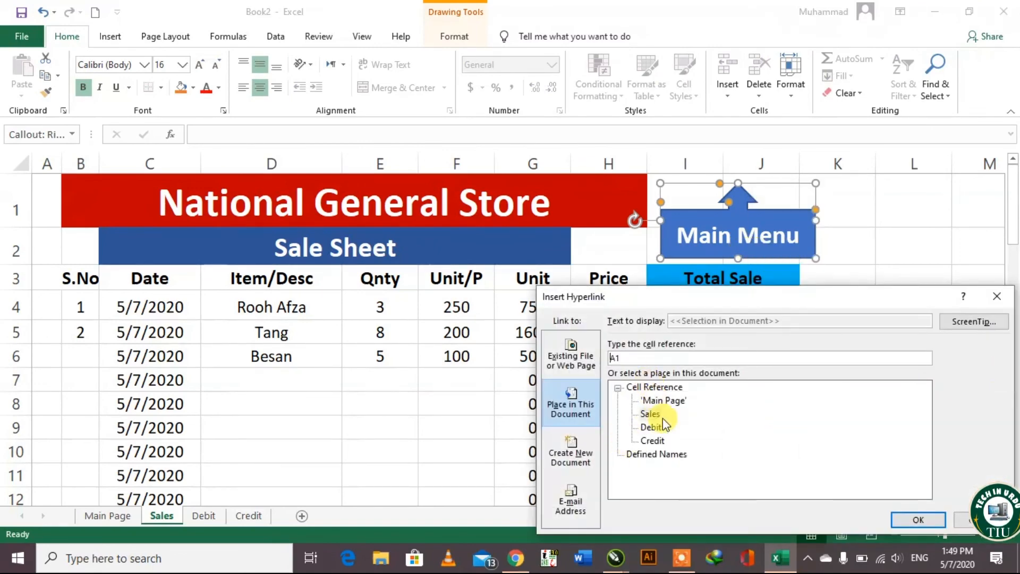
left_click(666, 402)
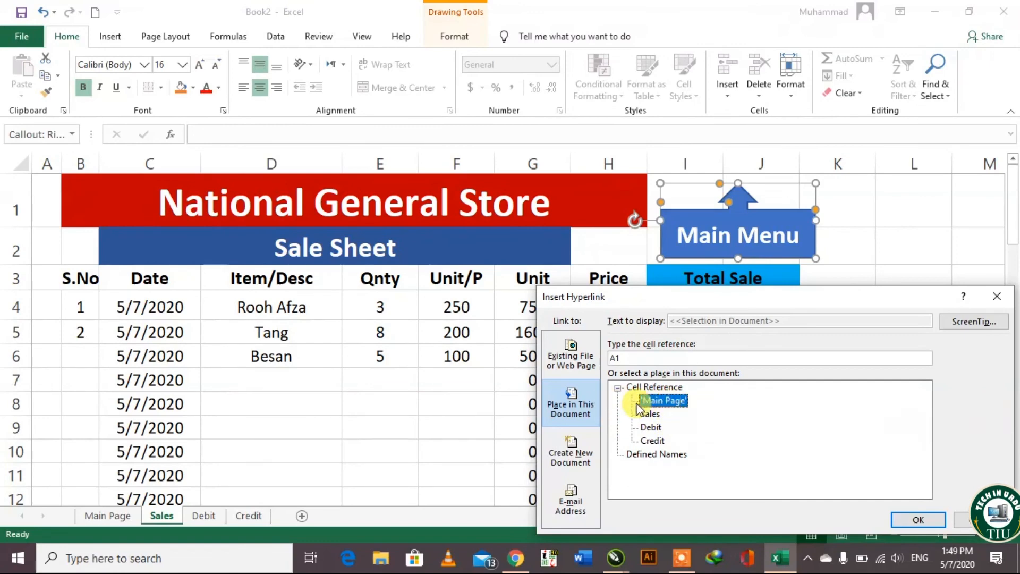
left_click(897, 519)
left_click(875, 429)
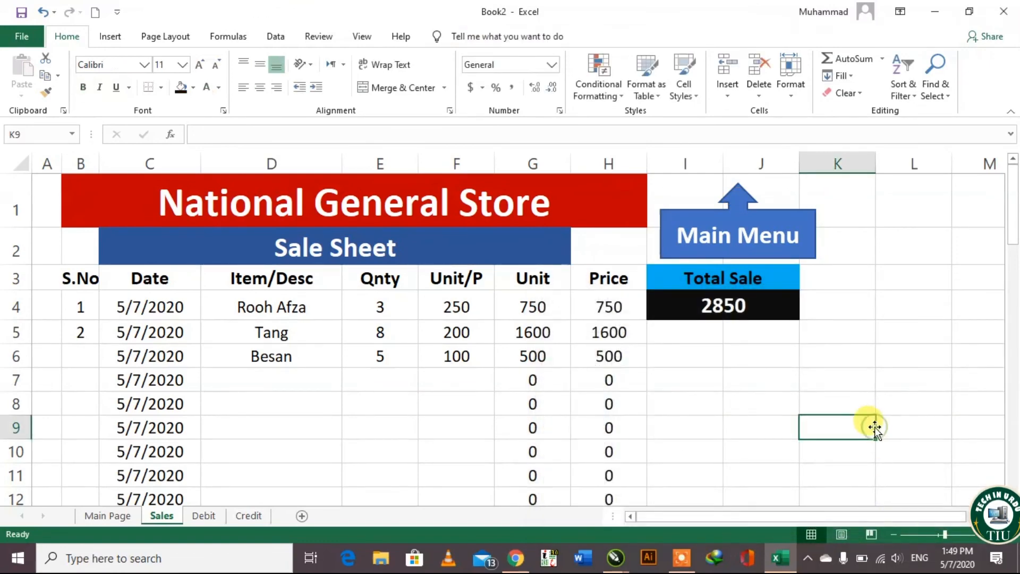
Test the Main Menu, DEBIT and CREDIT links, look through the Debit, Sales and Credit sheets, and return to the Main Page.
left_click(735, 246)
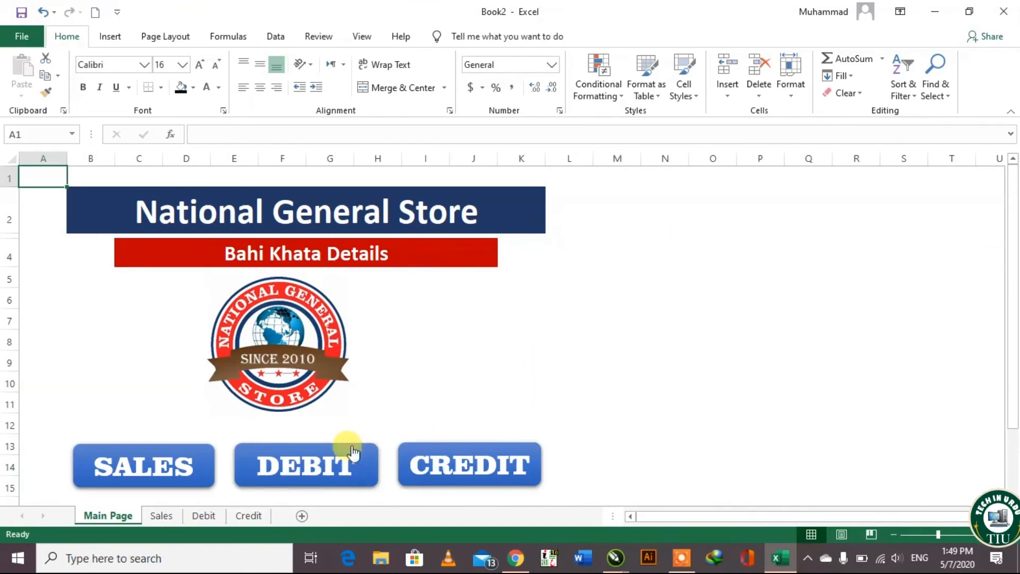
left_click(324, 442)
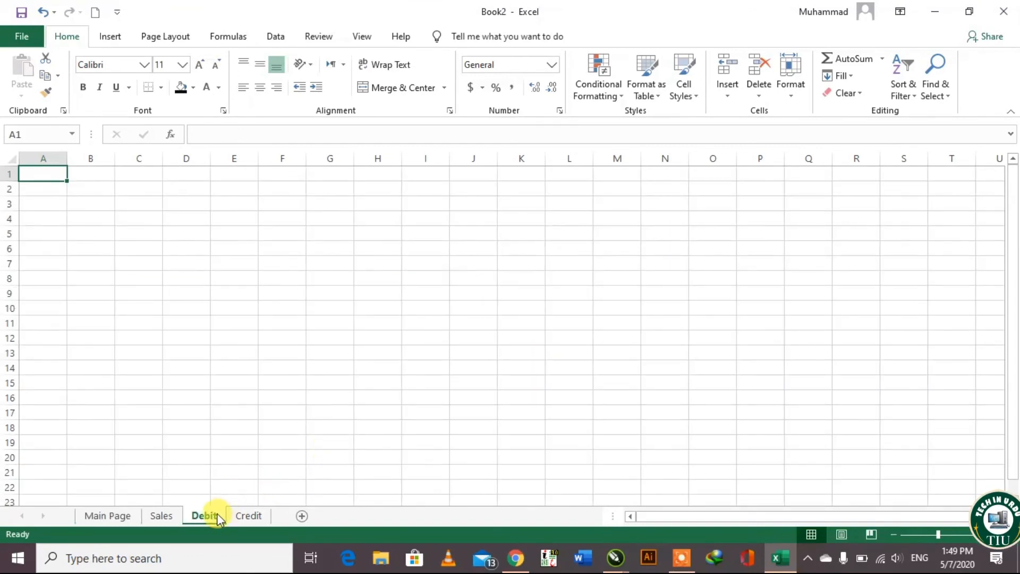
left_click(107, 520)
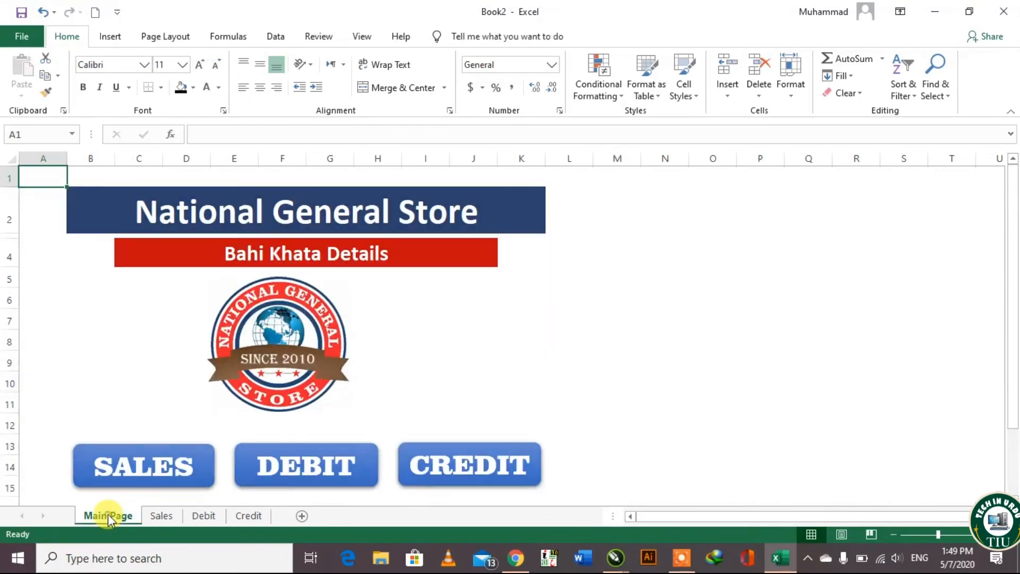
left_click(464, 461)
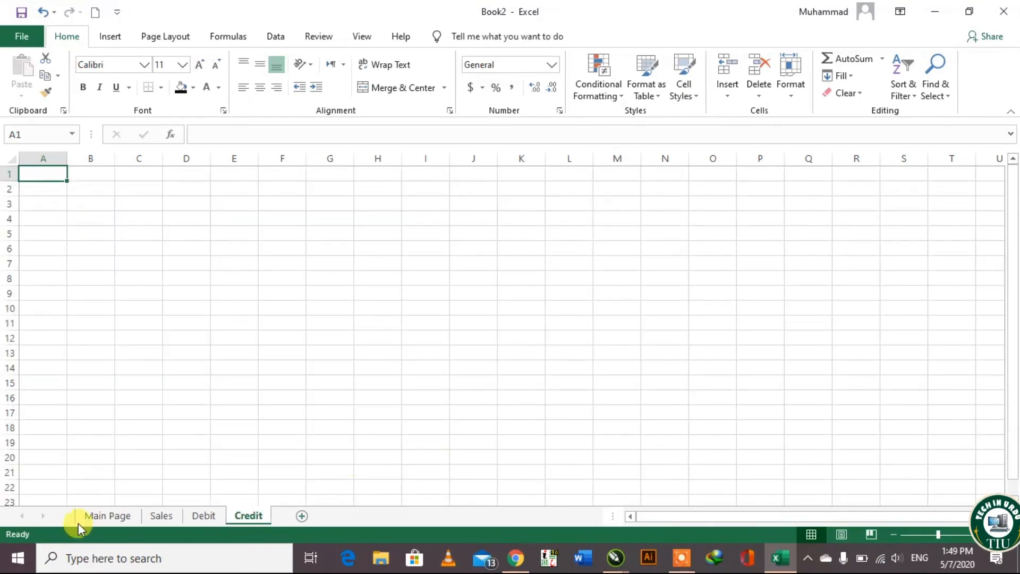
left_click(156, 517)
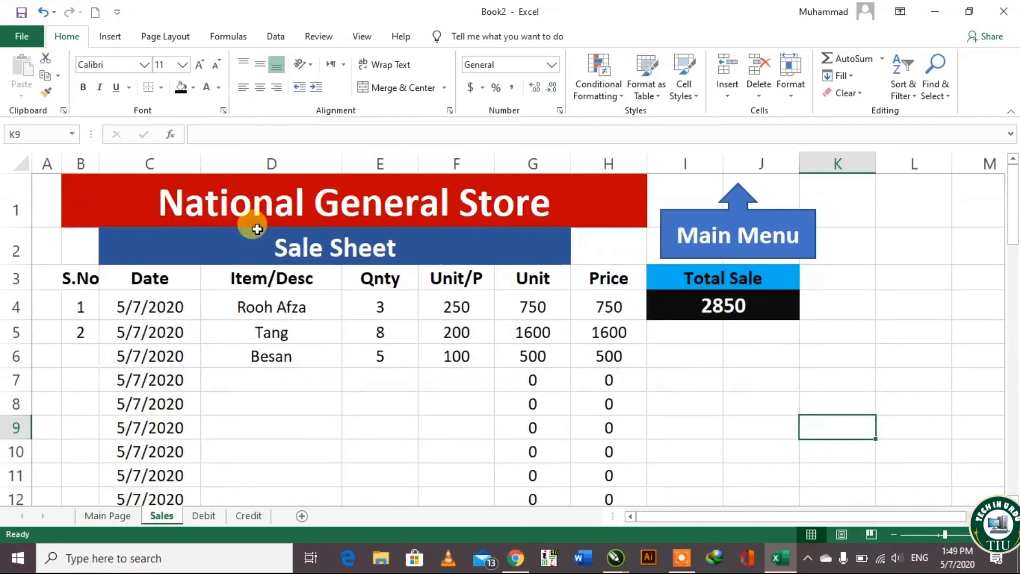
left_click(729, 234)
left_click(847, 295)
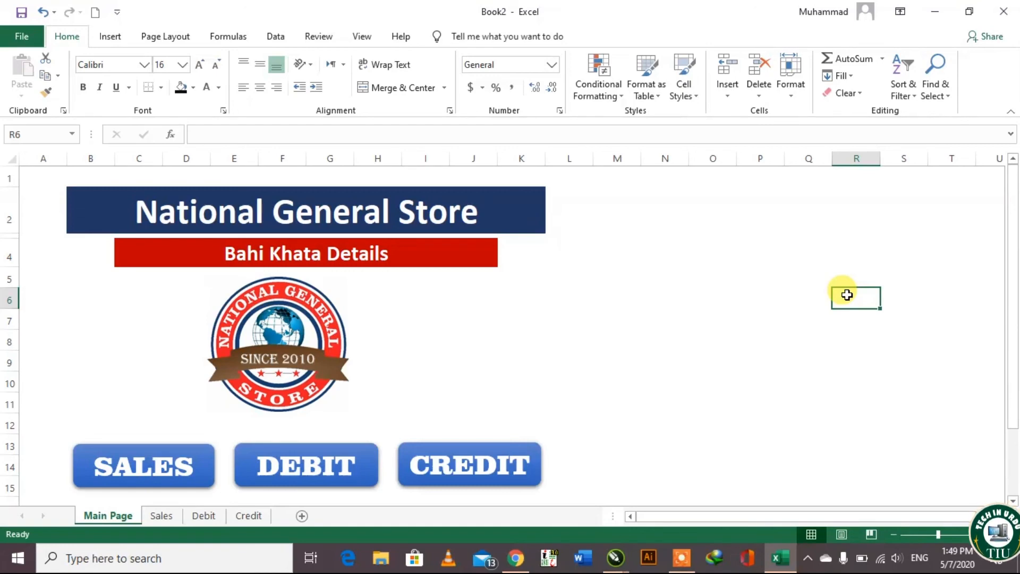
left_click(203, 515)
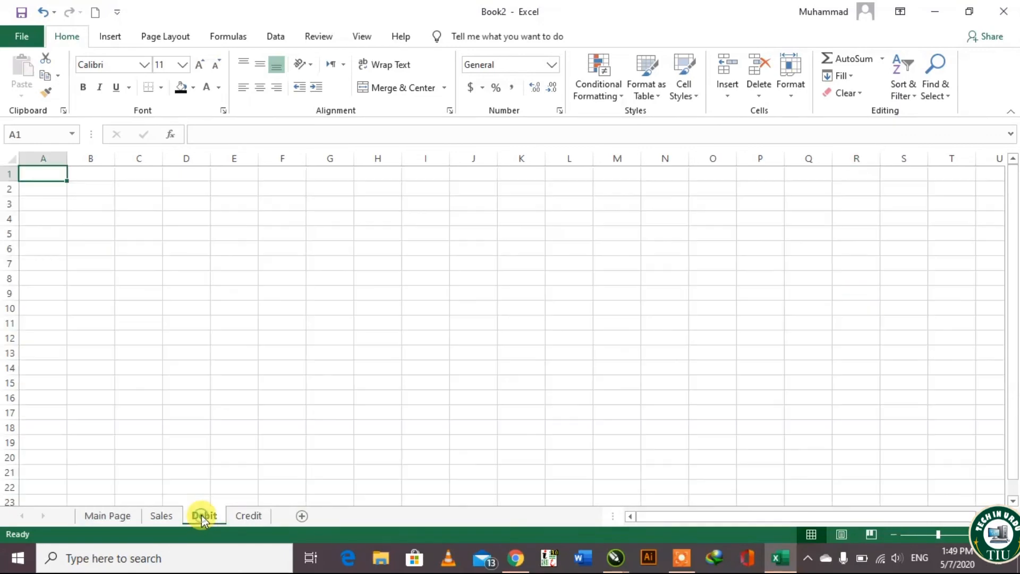
left_click(164, 515)
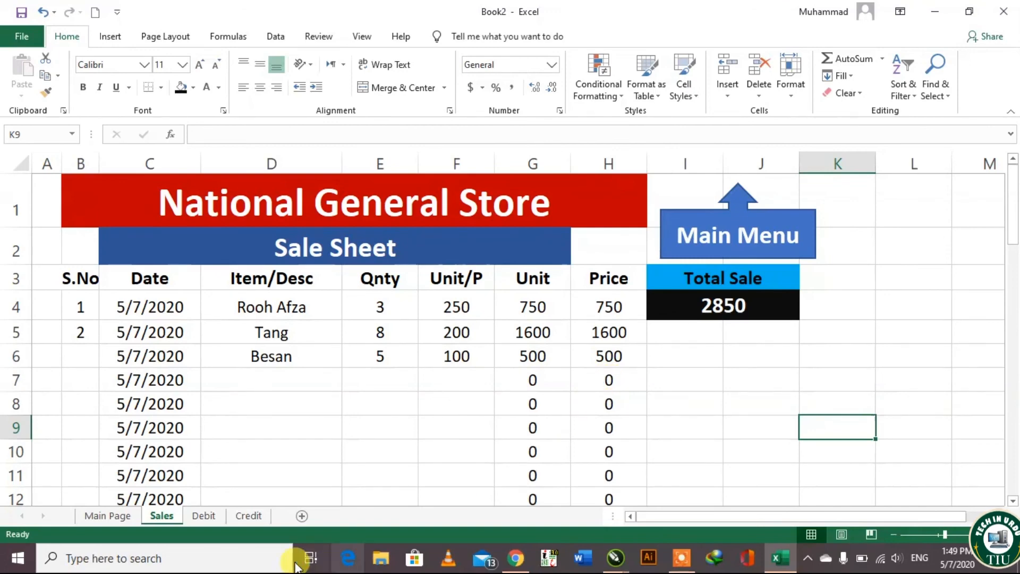
left_click(245, 515)
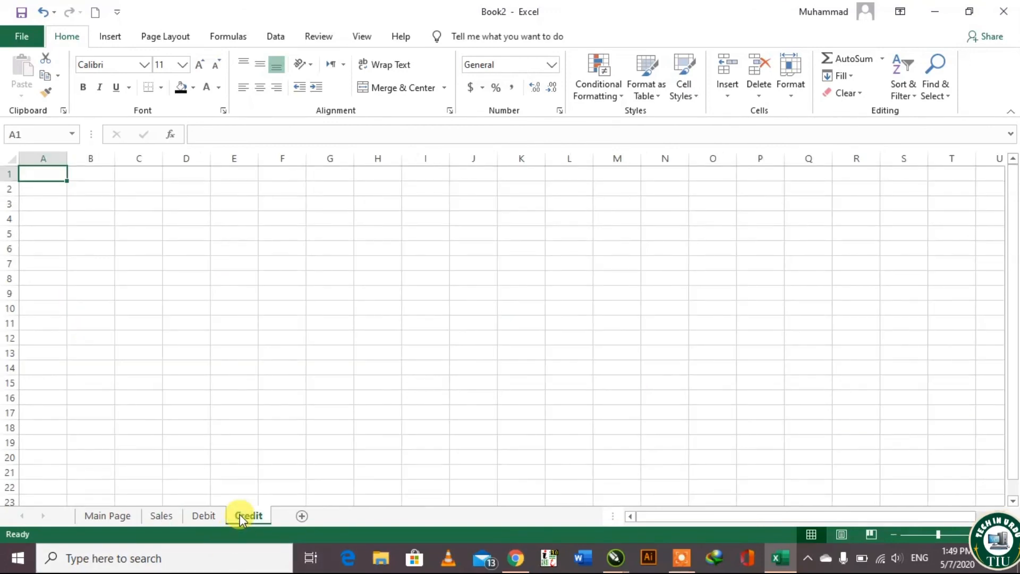
left_click(124, 519)
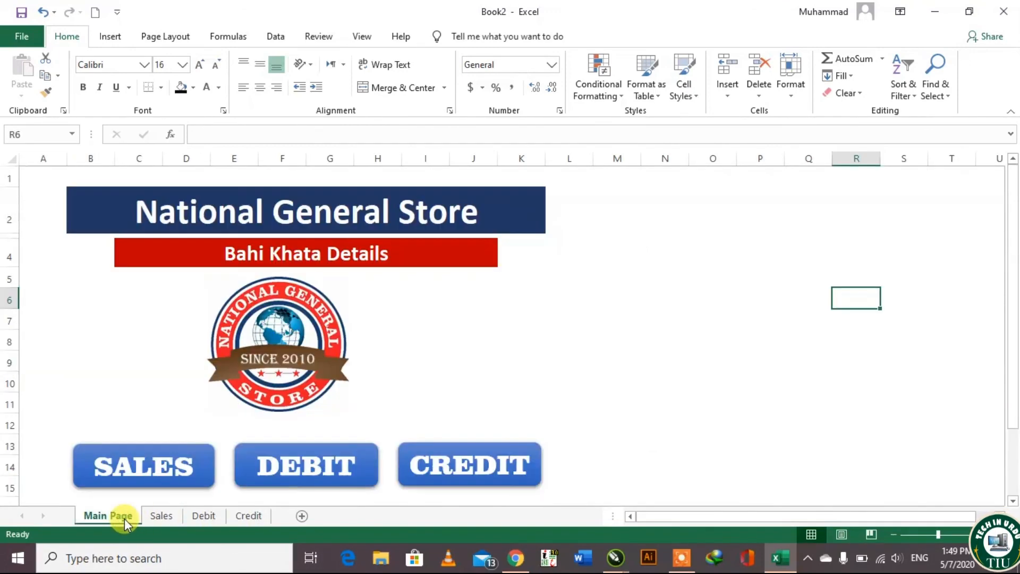